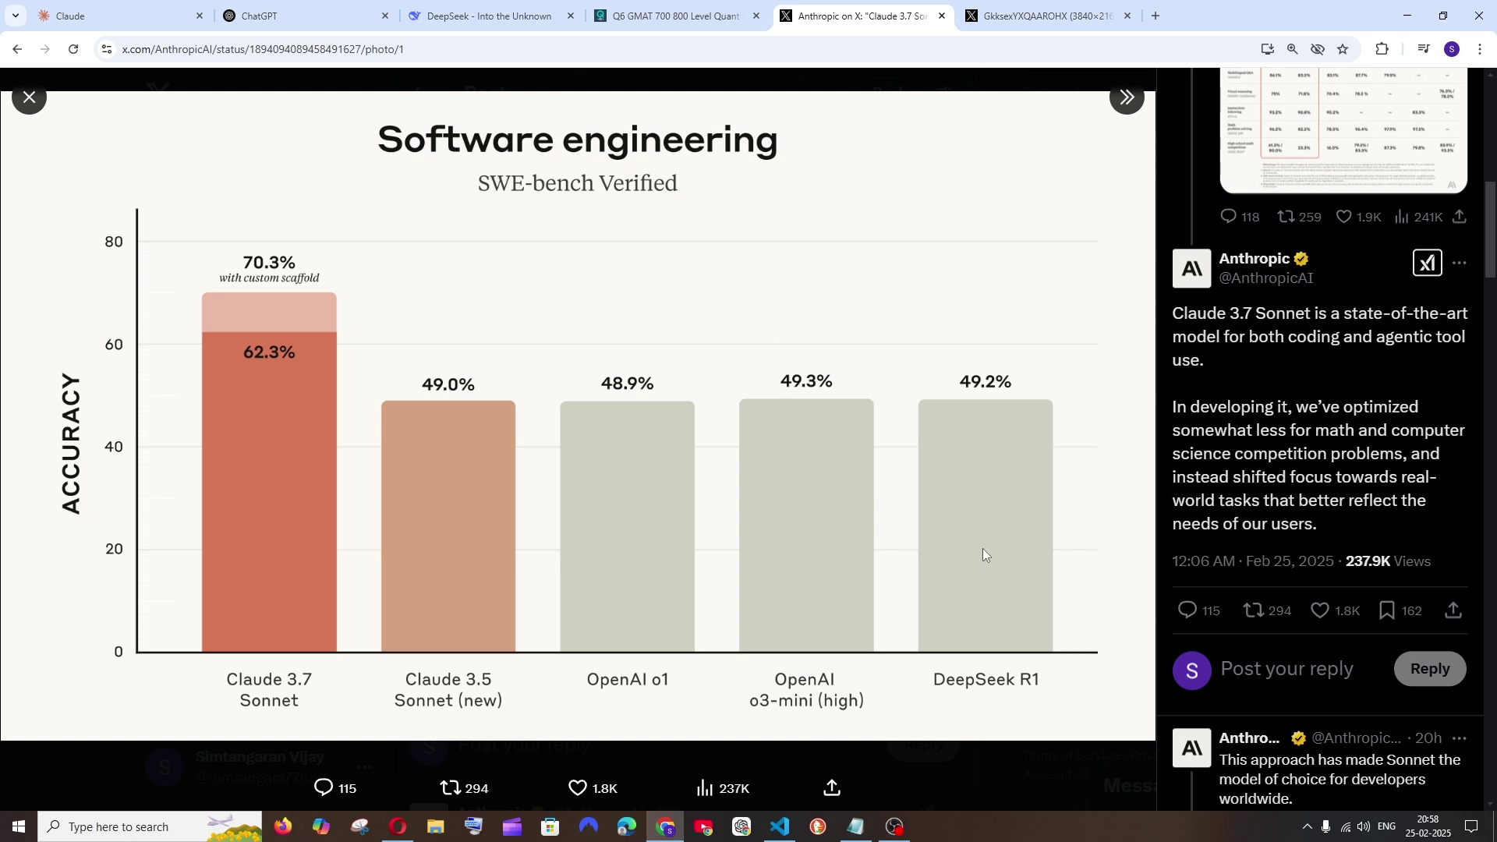
Step: Look over the Claude, ChatGPT and DeepSeek chats and the GMAT question page
left_click(177, 11)
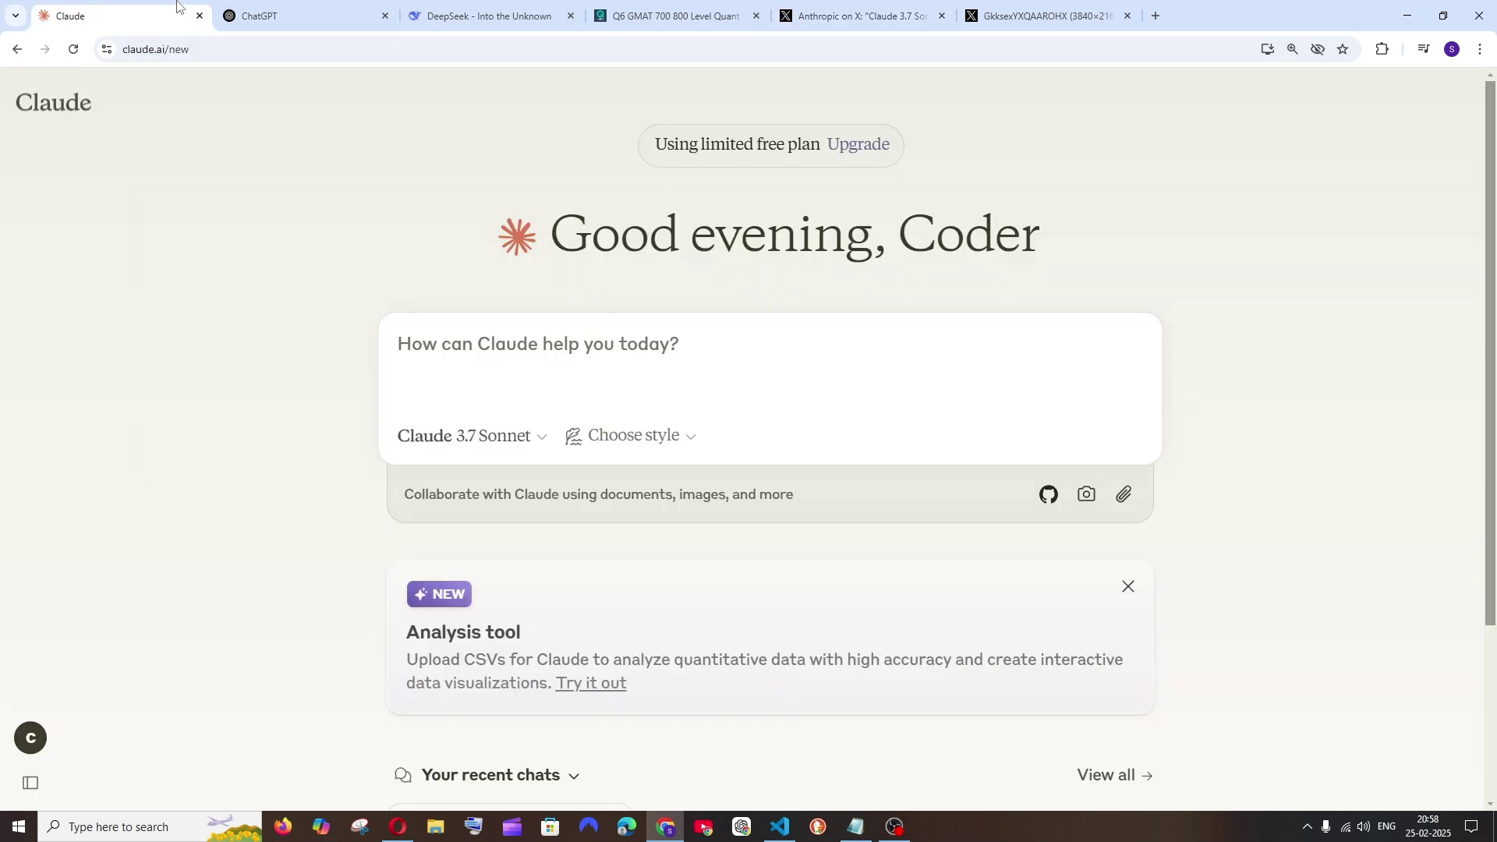
left_click(308, 6)
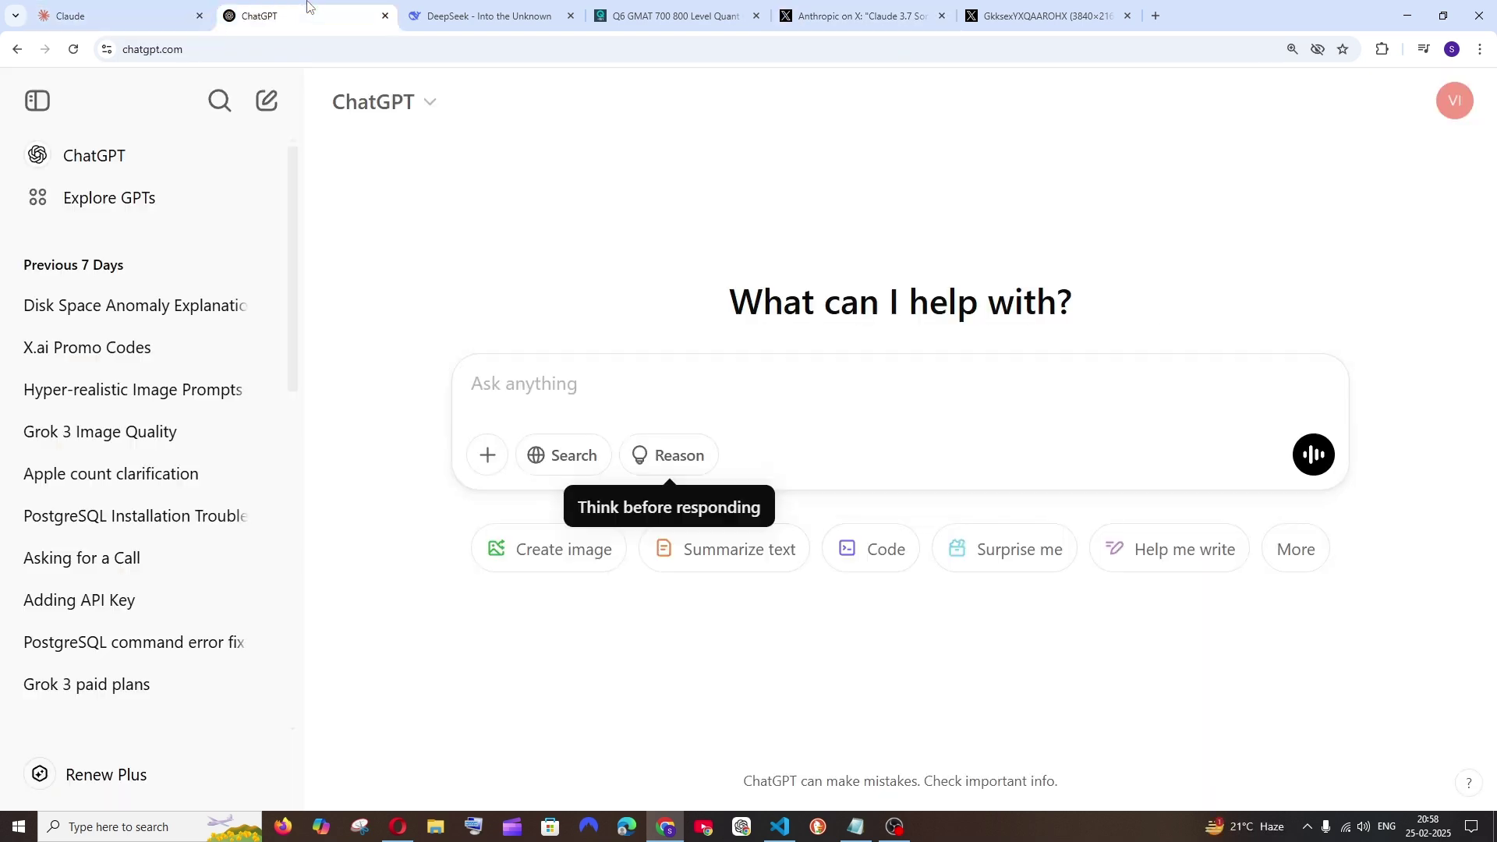
left_click(452, 7)
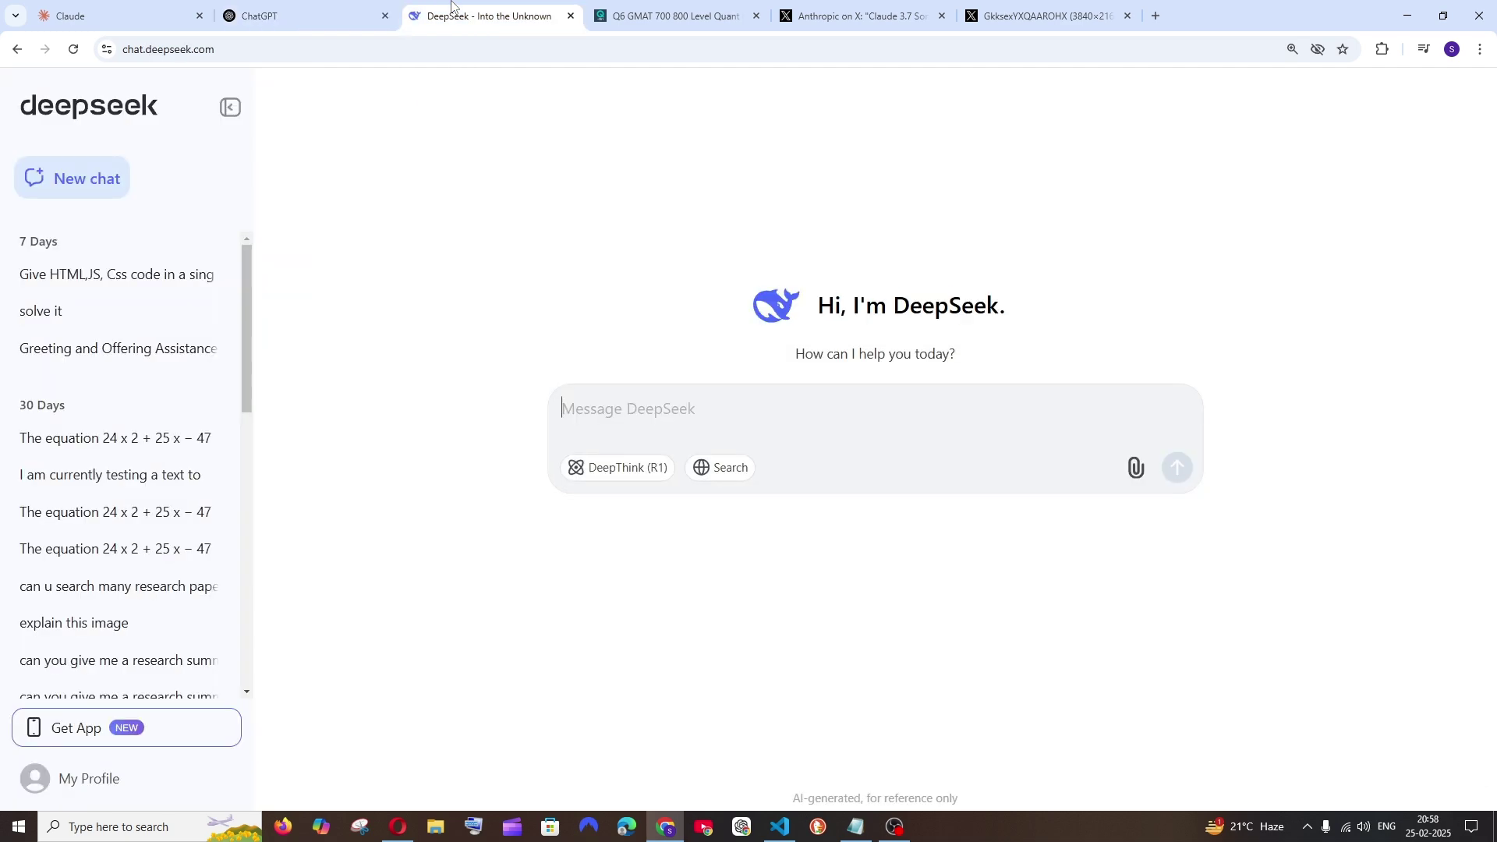
left_click(397, 828)
left_click(396, 833)
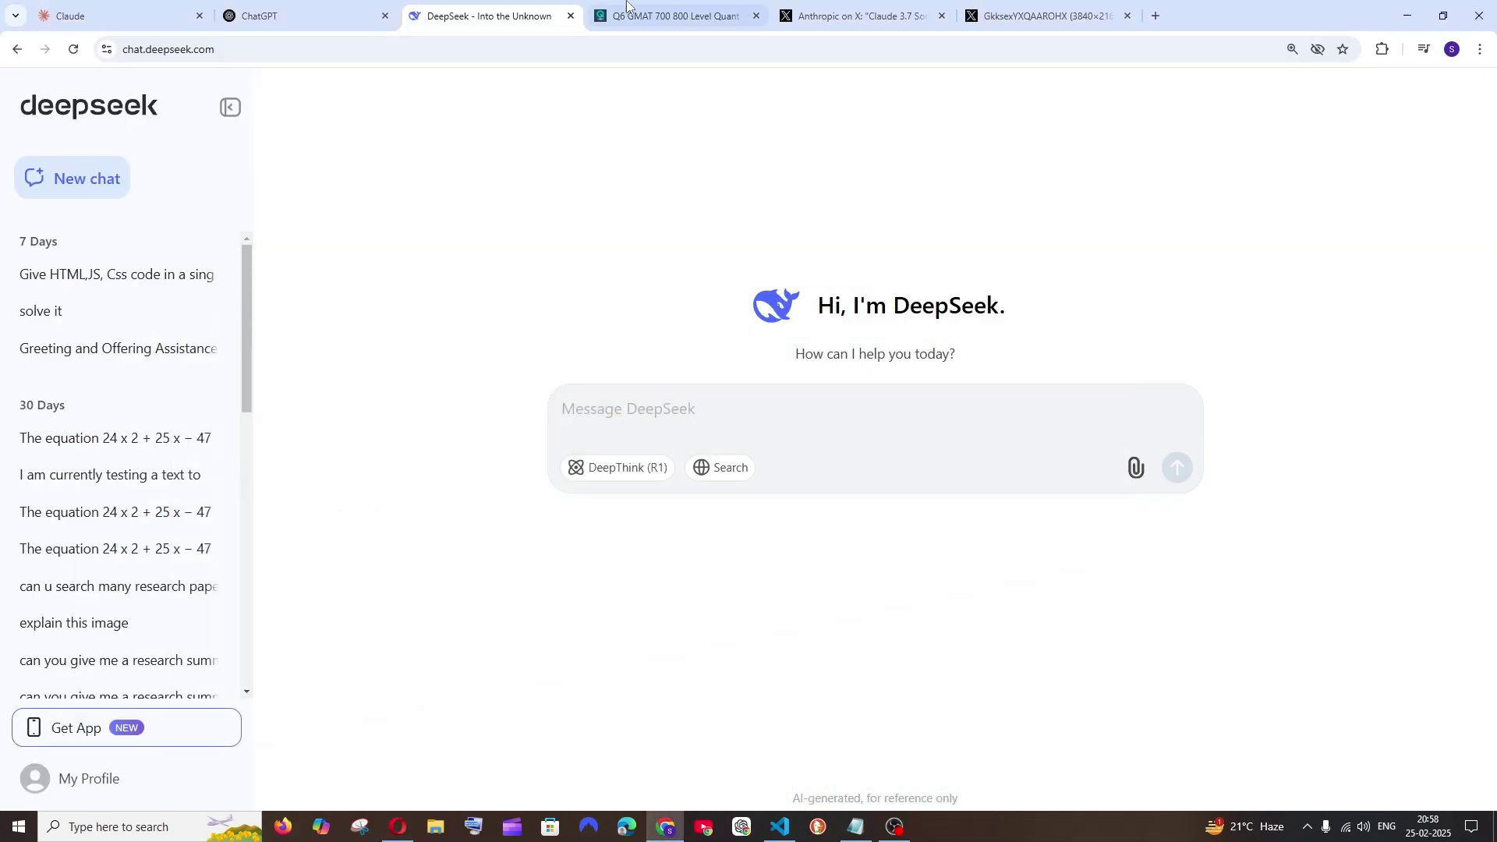
left_click(624, 14)
Step: Scroll through the Notepad prompt notes, then return to Claude's new-chat page
left_click(856, 828)
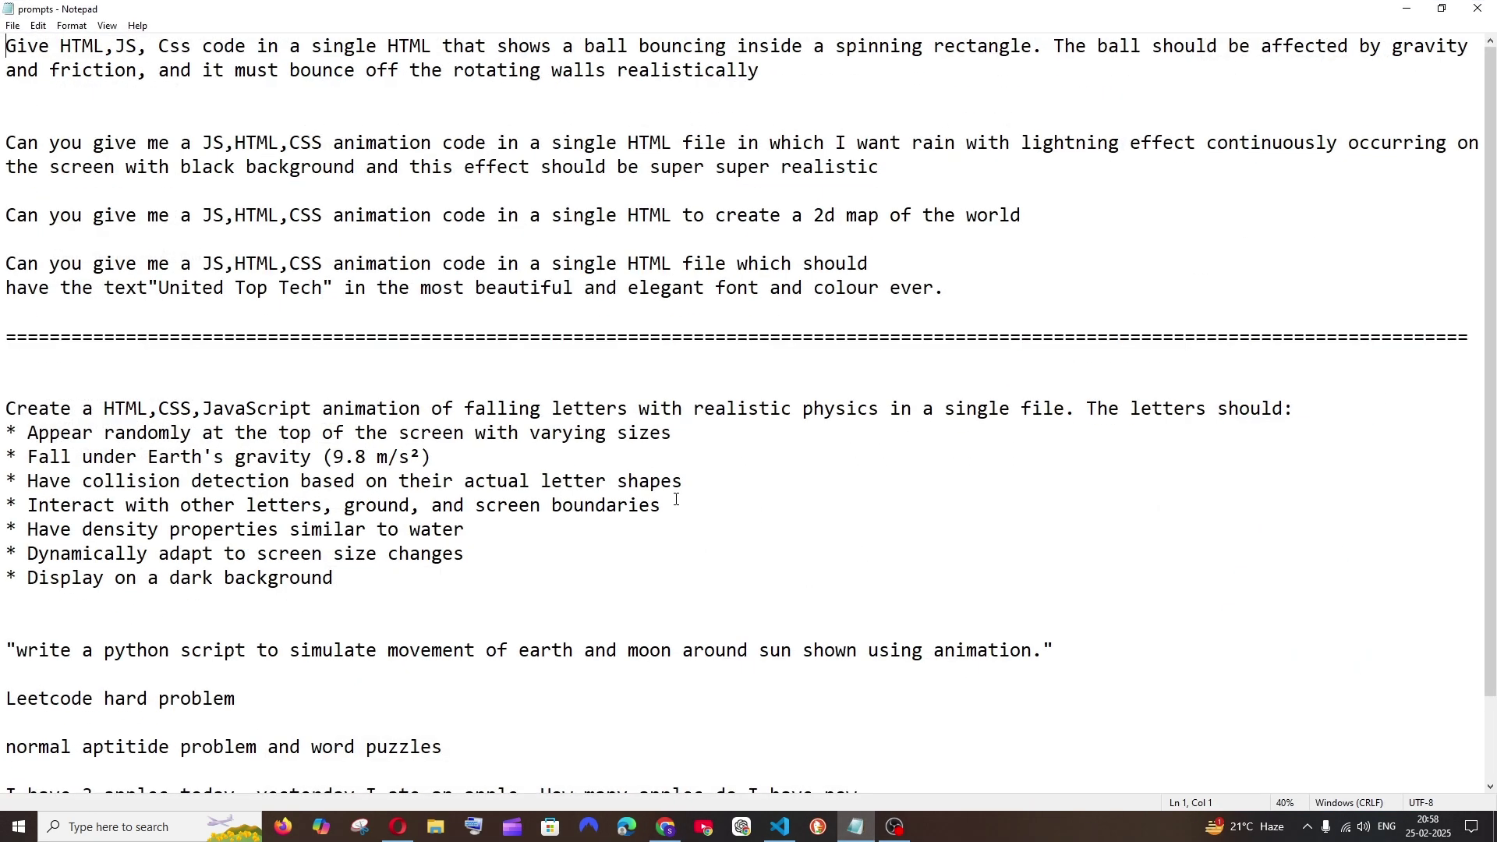
scroll(676, 500, "down", 2)
scroll(986, 377, "up", 3)
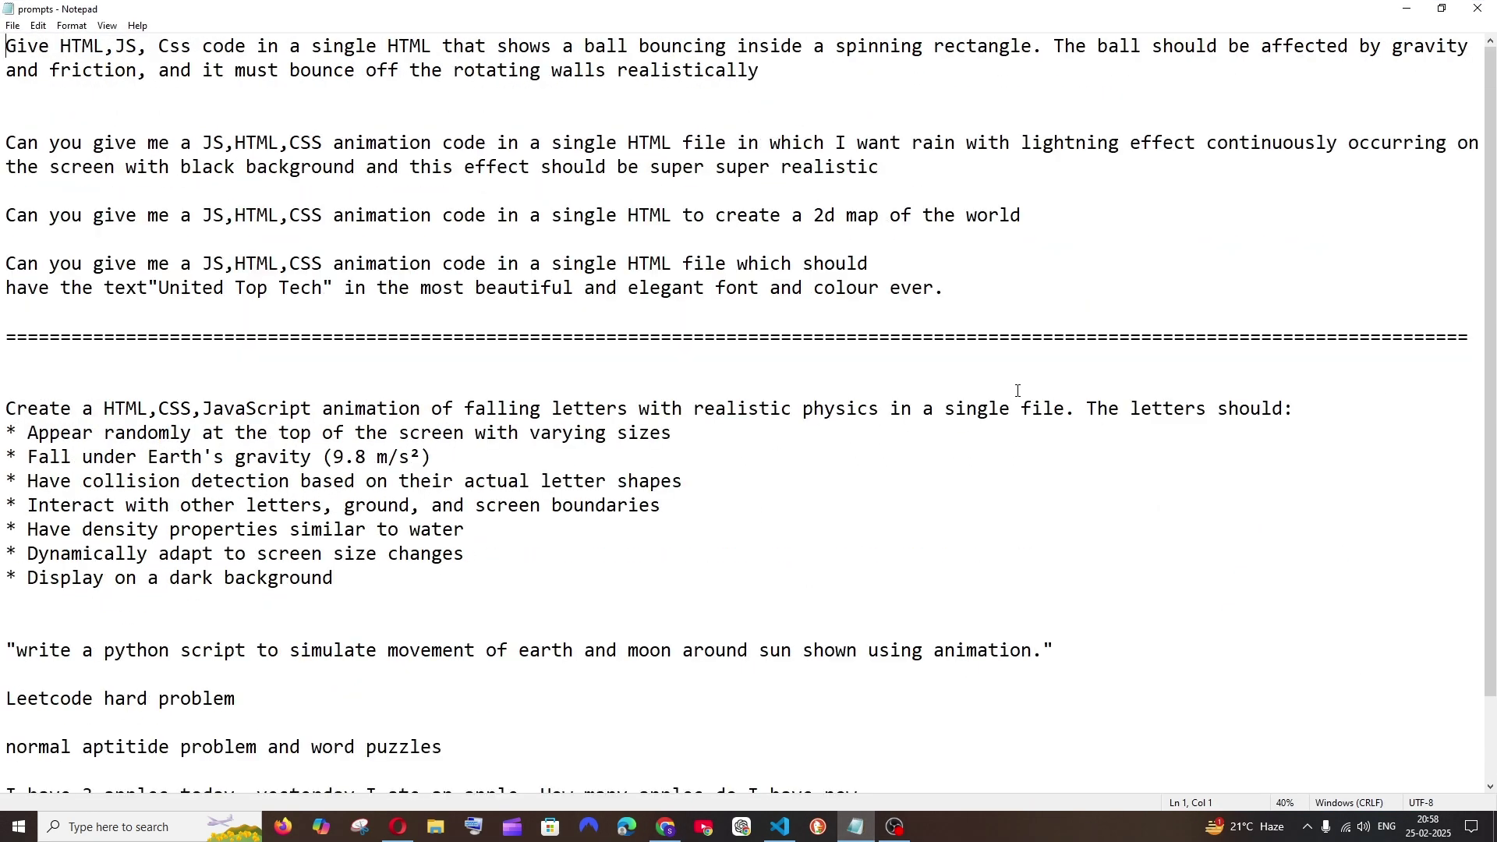
left_click(1407, 8)
left_click(119, 14)
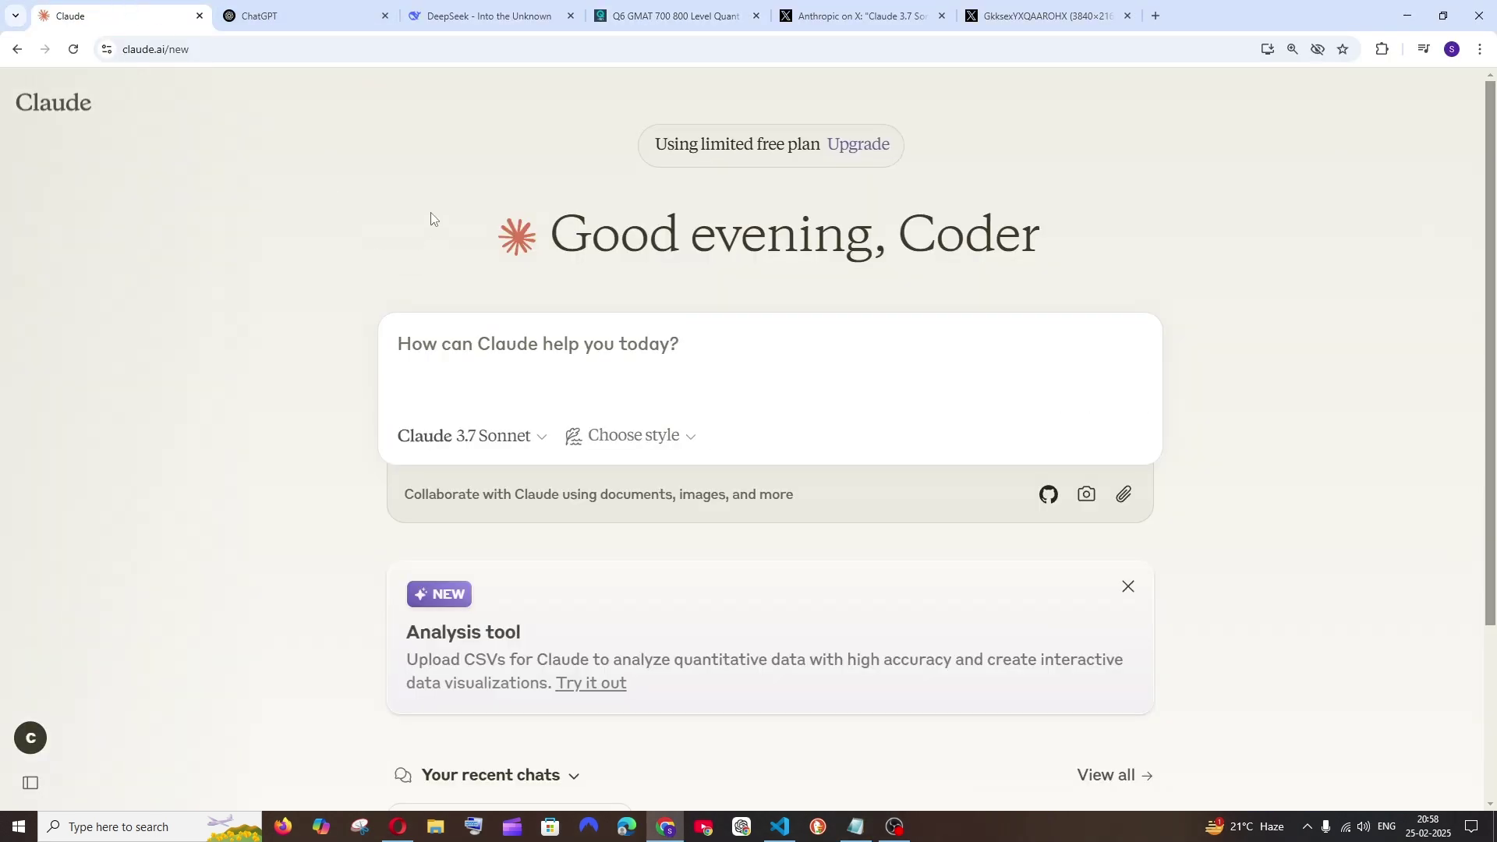
Step: Enlarge the page, close the extra X tabs and bring up the GMAT Question 6 page
key("ctrl+plus")
middle_click(909, 4)
middle_click(908, 4)
left_click(676, 15)
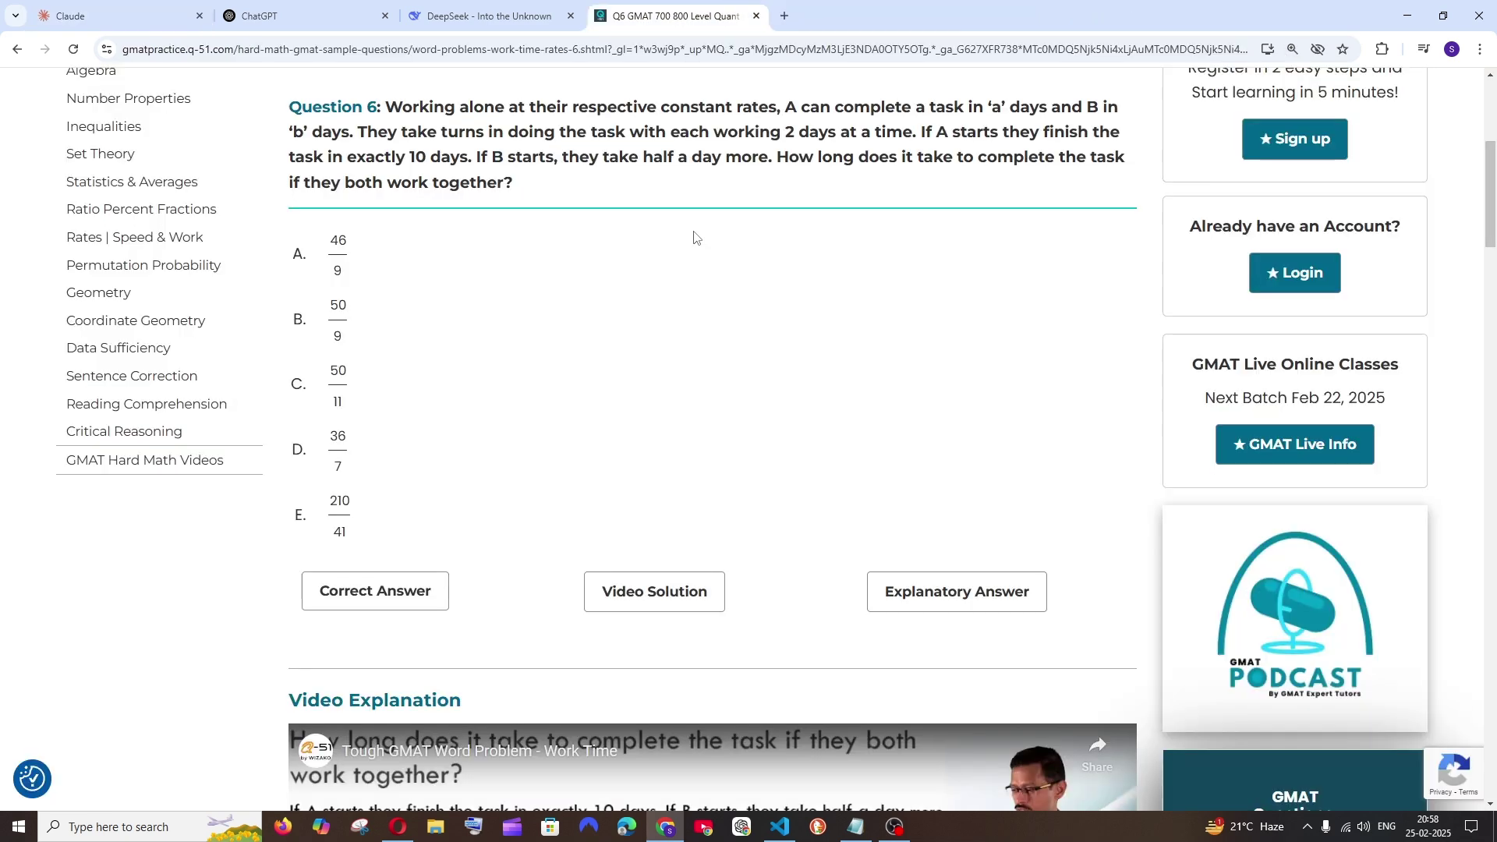
scroll(568, 395, "up", 3)
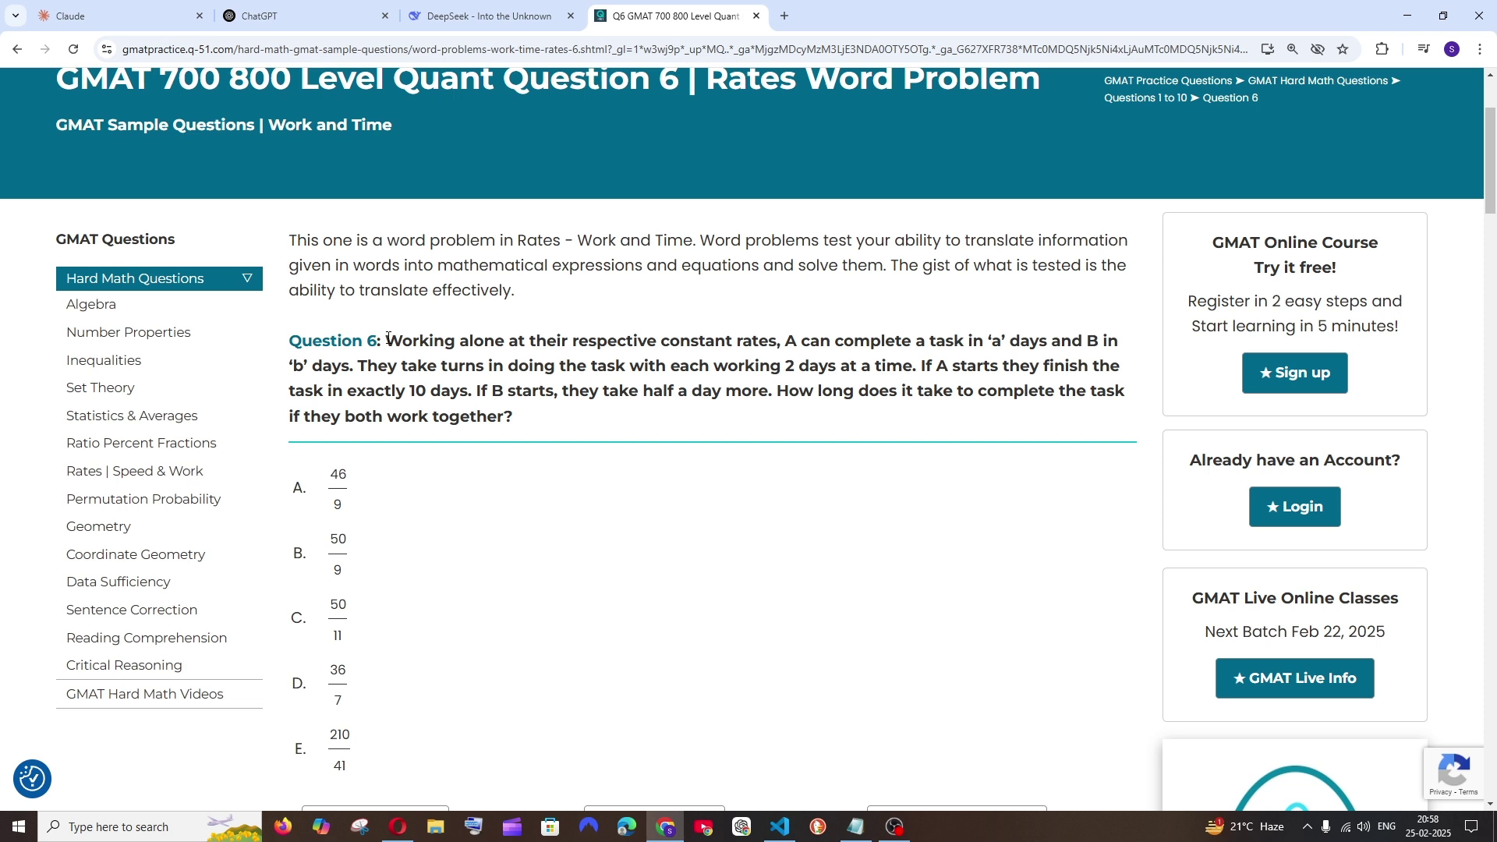
Step: Select the Question 6 work-rate problem and confirm its answer is choice D (36/7 days)
left_click_drag(388, 339, 522, 415)
key("ctrl+c")
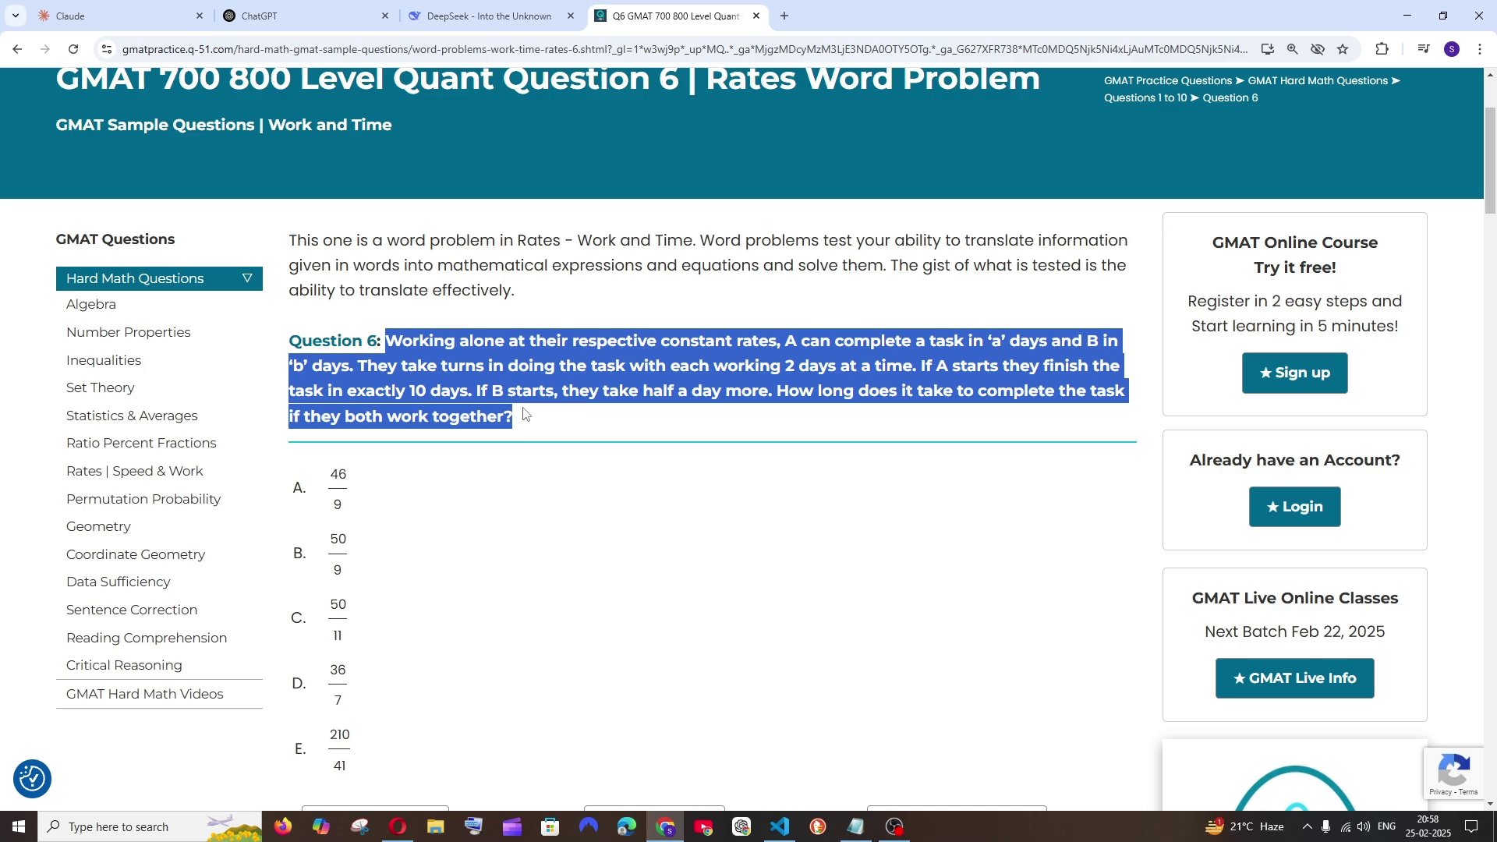
scroll(531, 437, "down", 20)
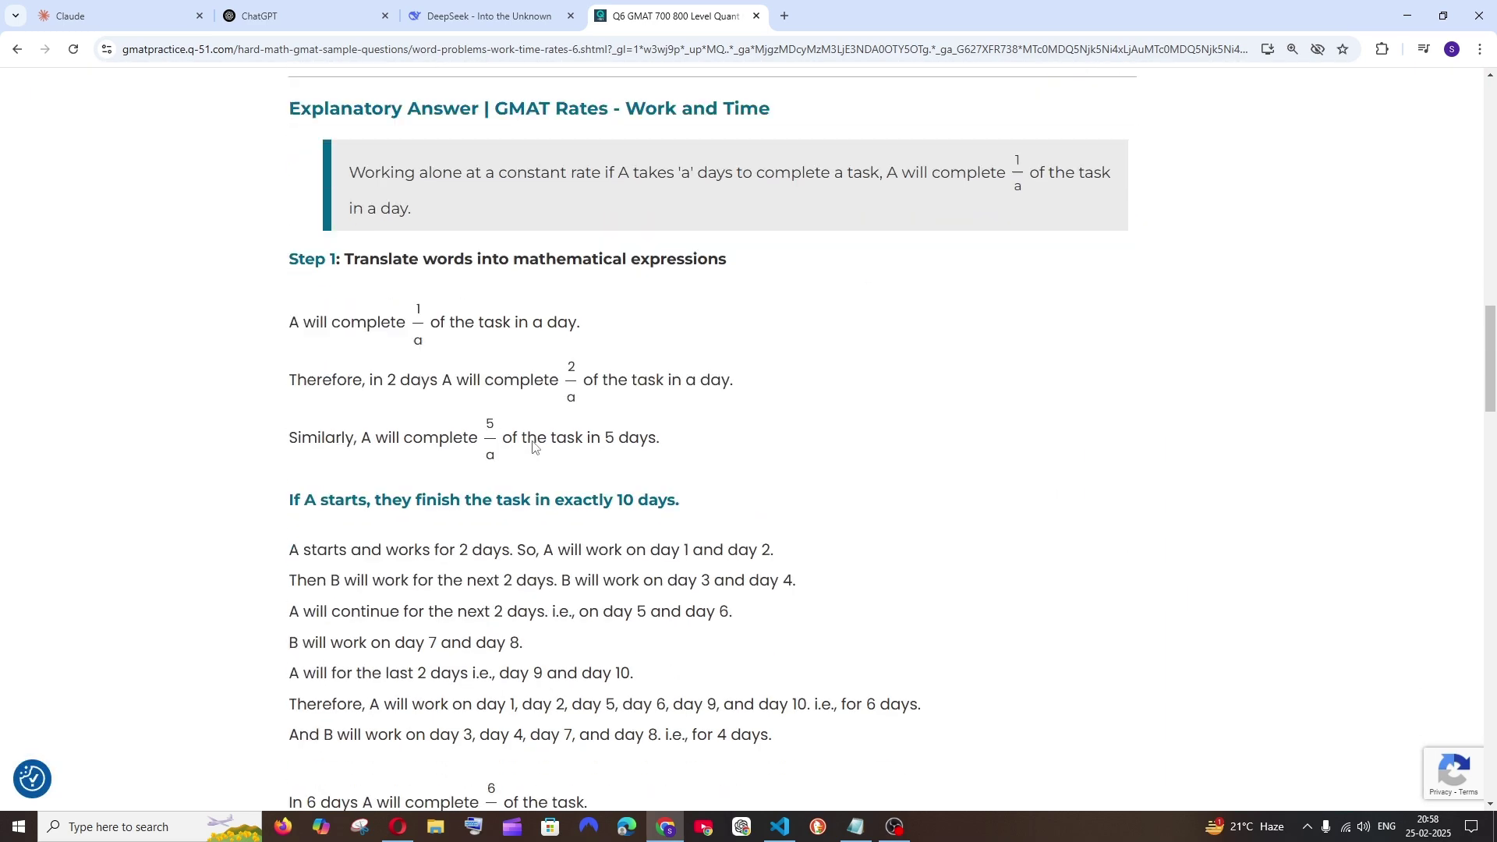
scroll(479, 417, "down", 15)
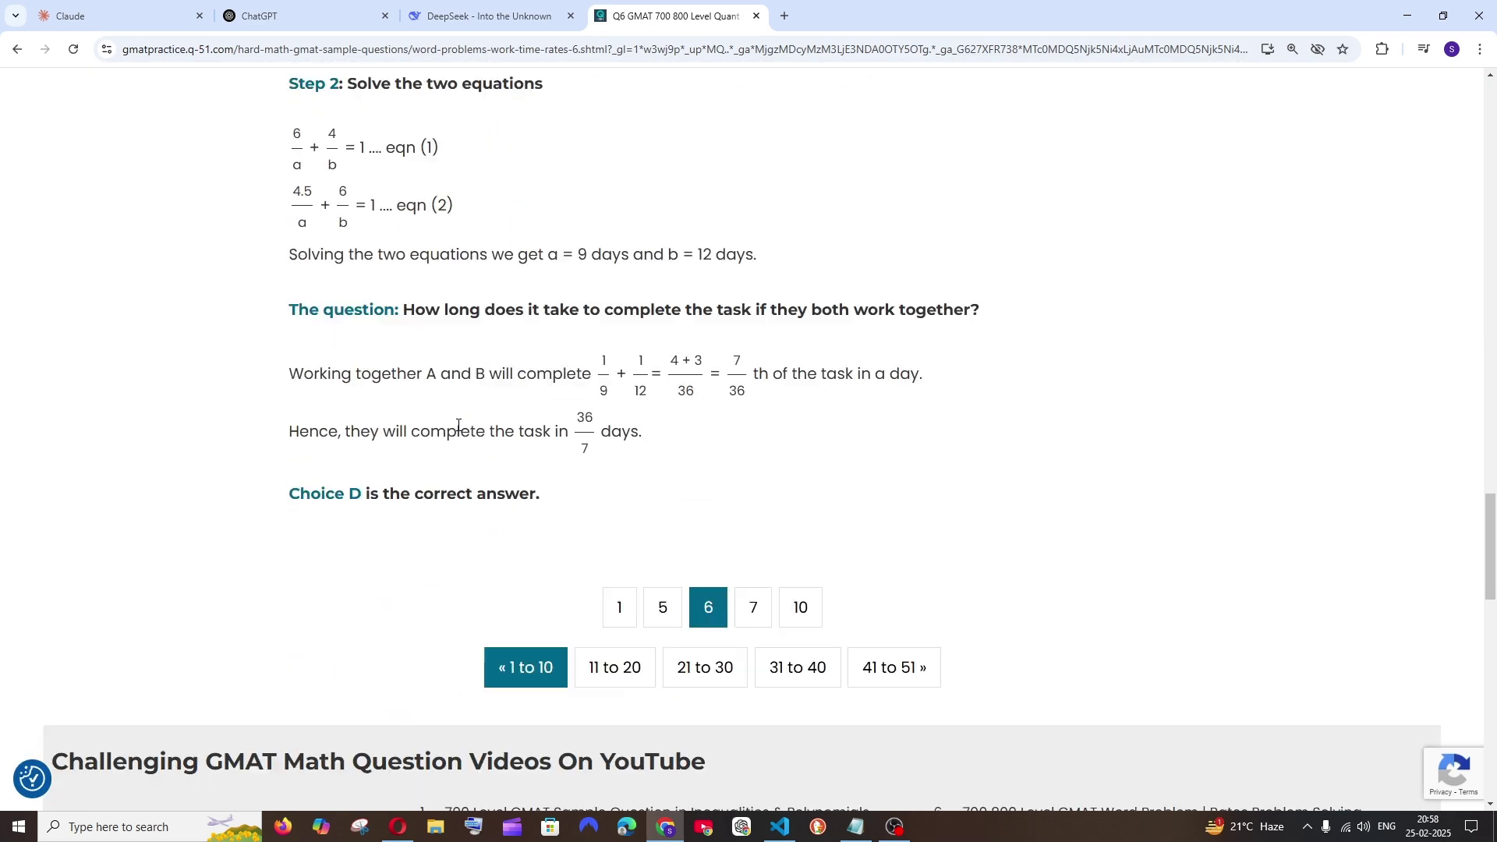
scroll(459, 425, "up", 3)
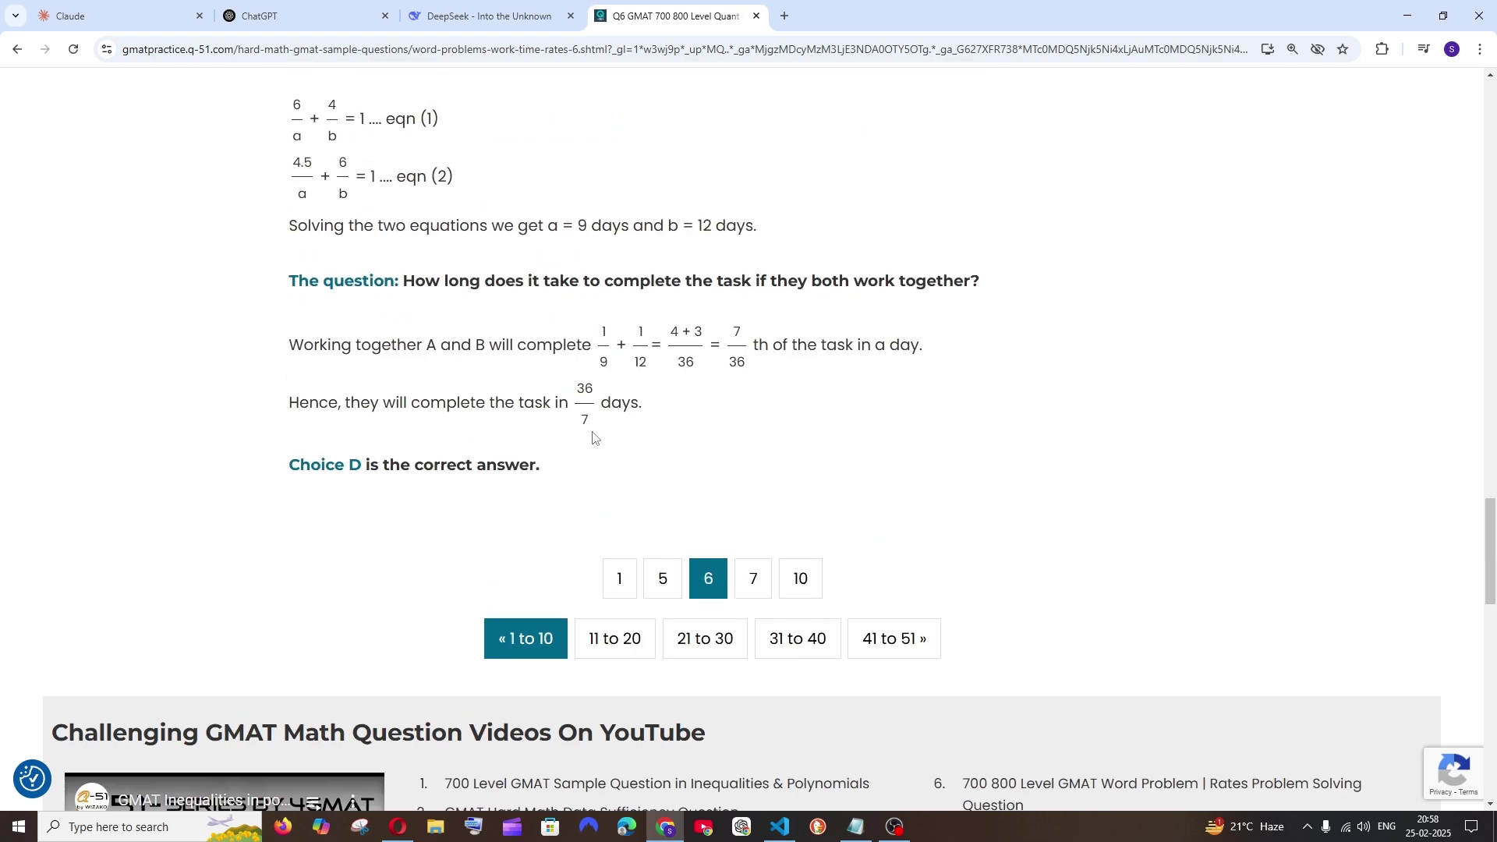
scroll(593, 436, "up", 20)
left_click(527, 422)
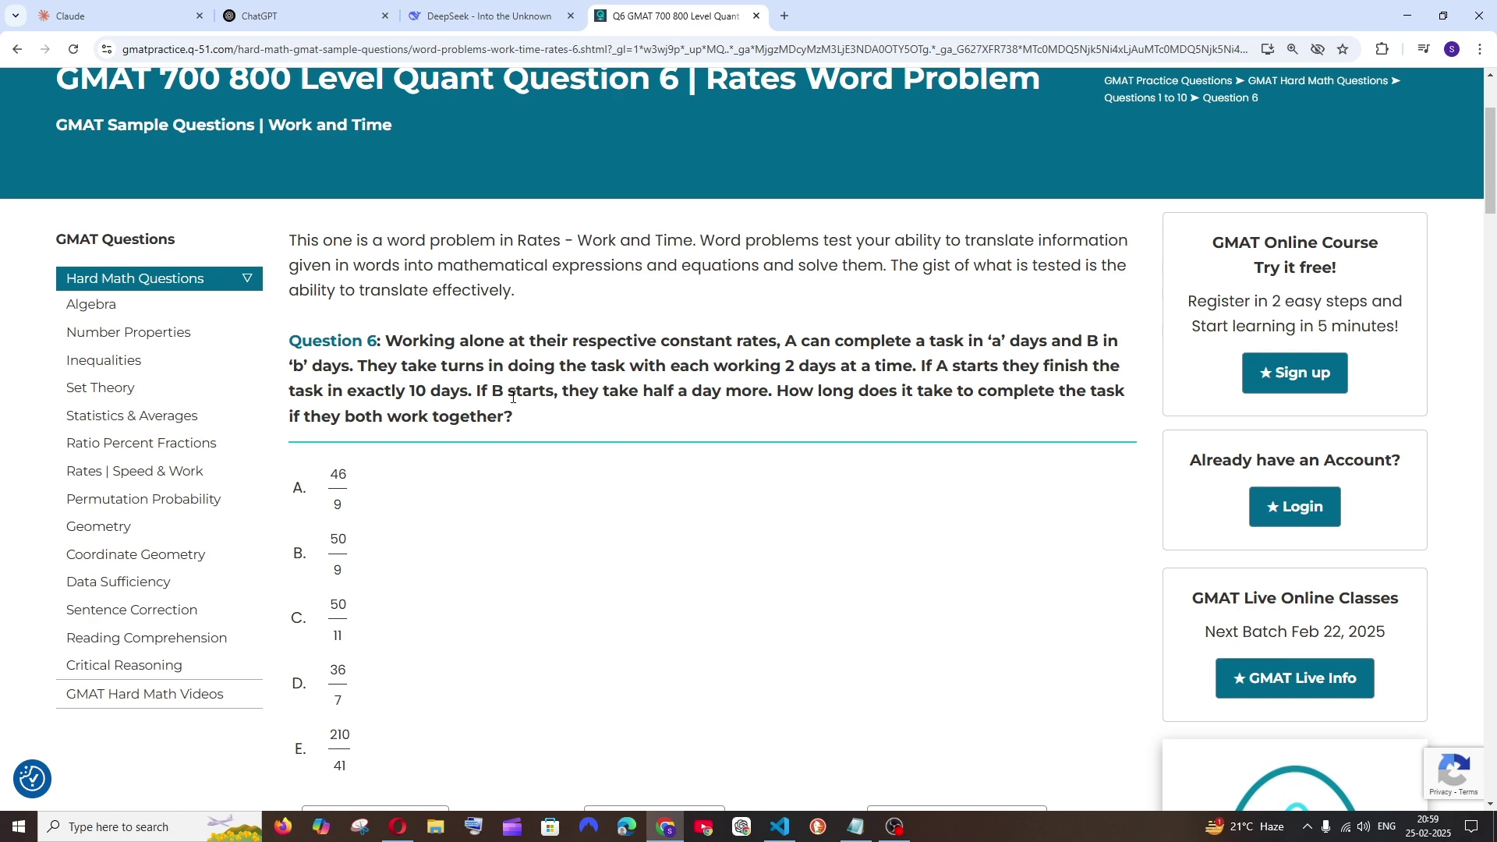
Step: Paste the GMAT work-rate question into Claude, confirm Claude 3.7 Sonnet is selected, and send it
key("ctrl+1")
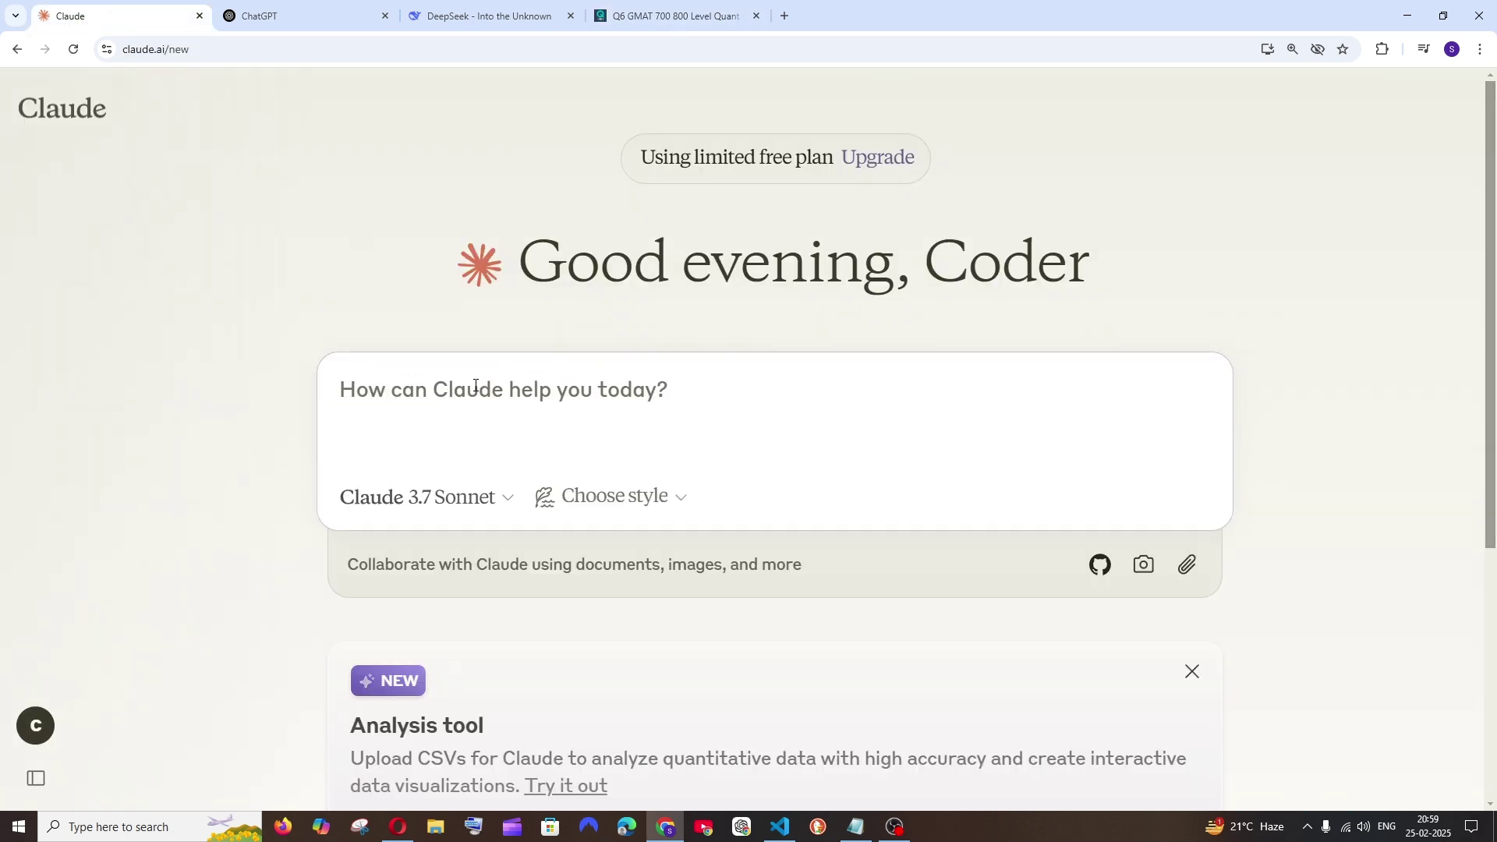
key("ctrl+v")
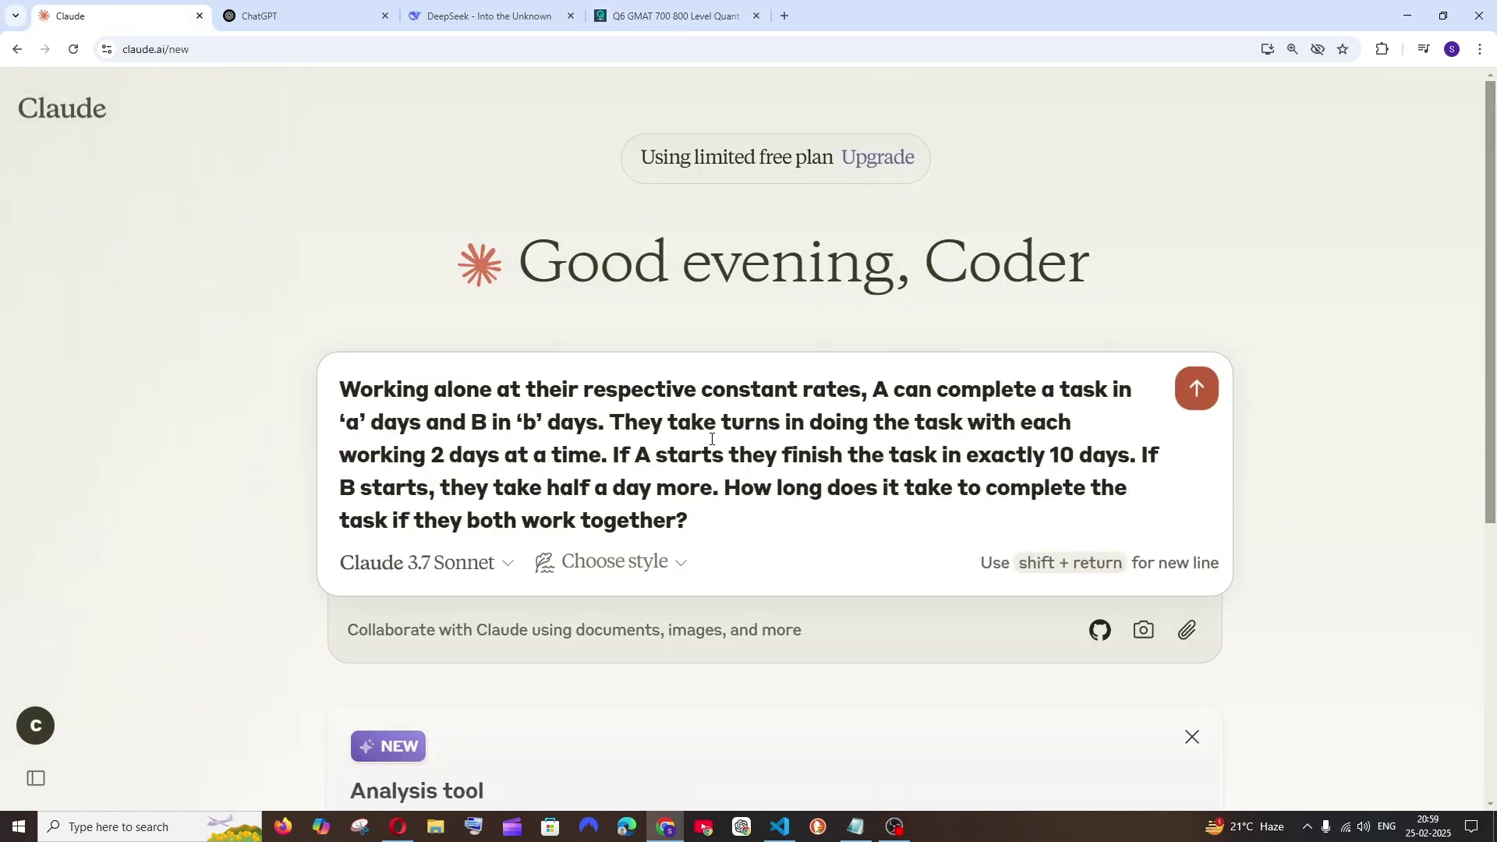
left_click(467, 564)
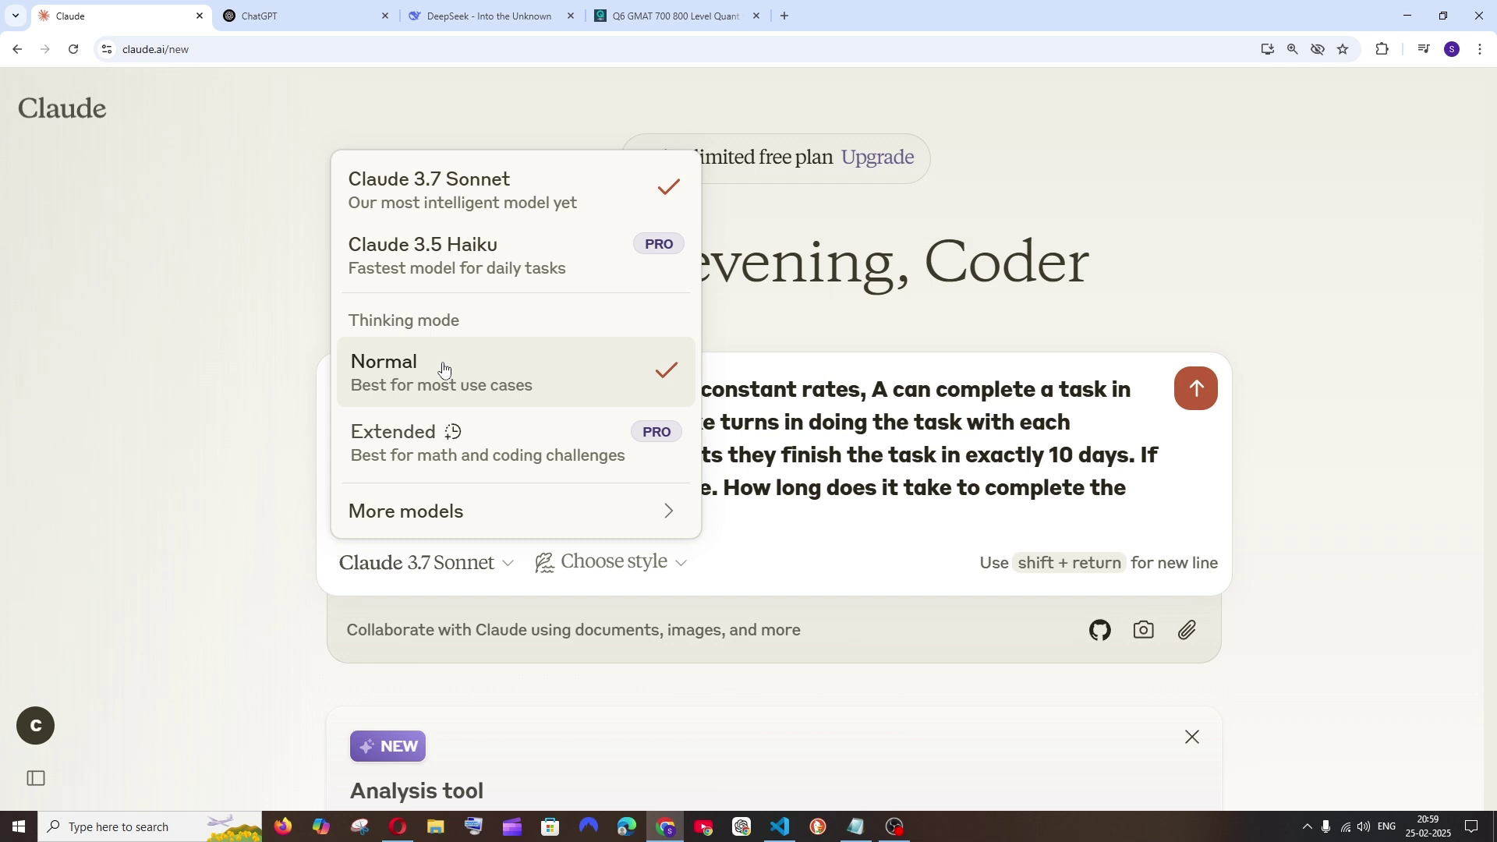
left_click(983, 479)
left_click(1179, 394)
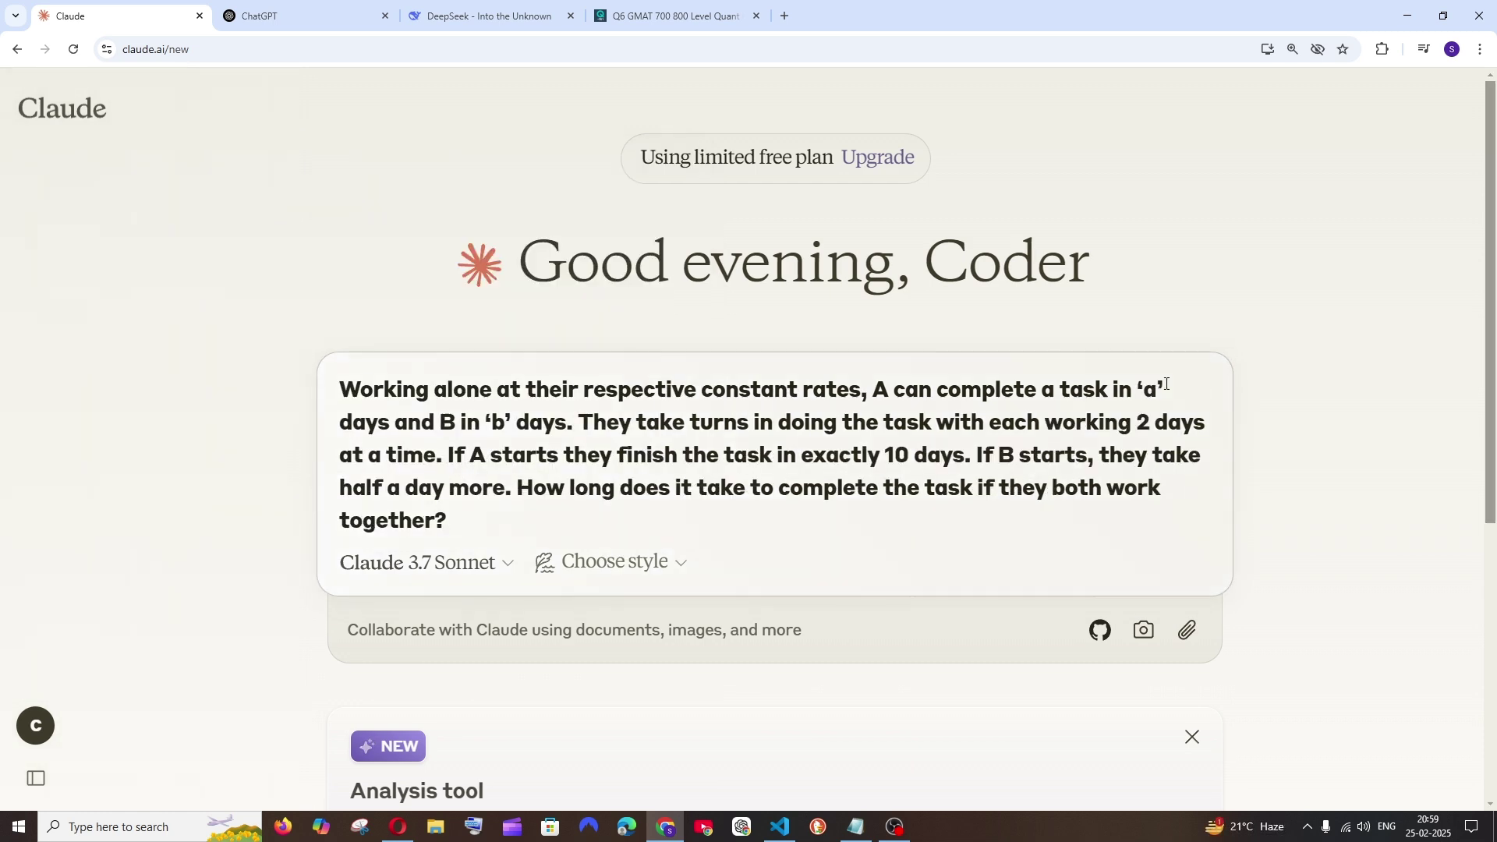
left_click(302, 16)
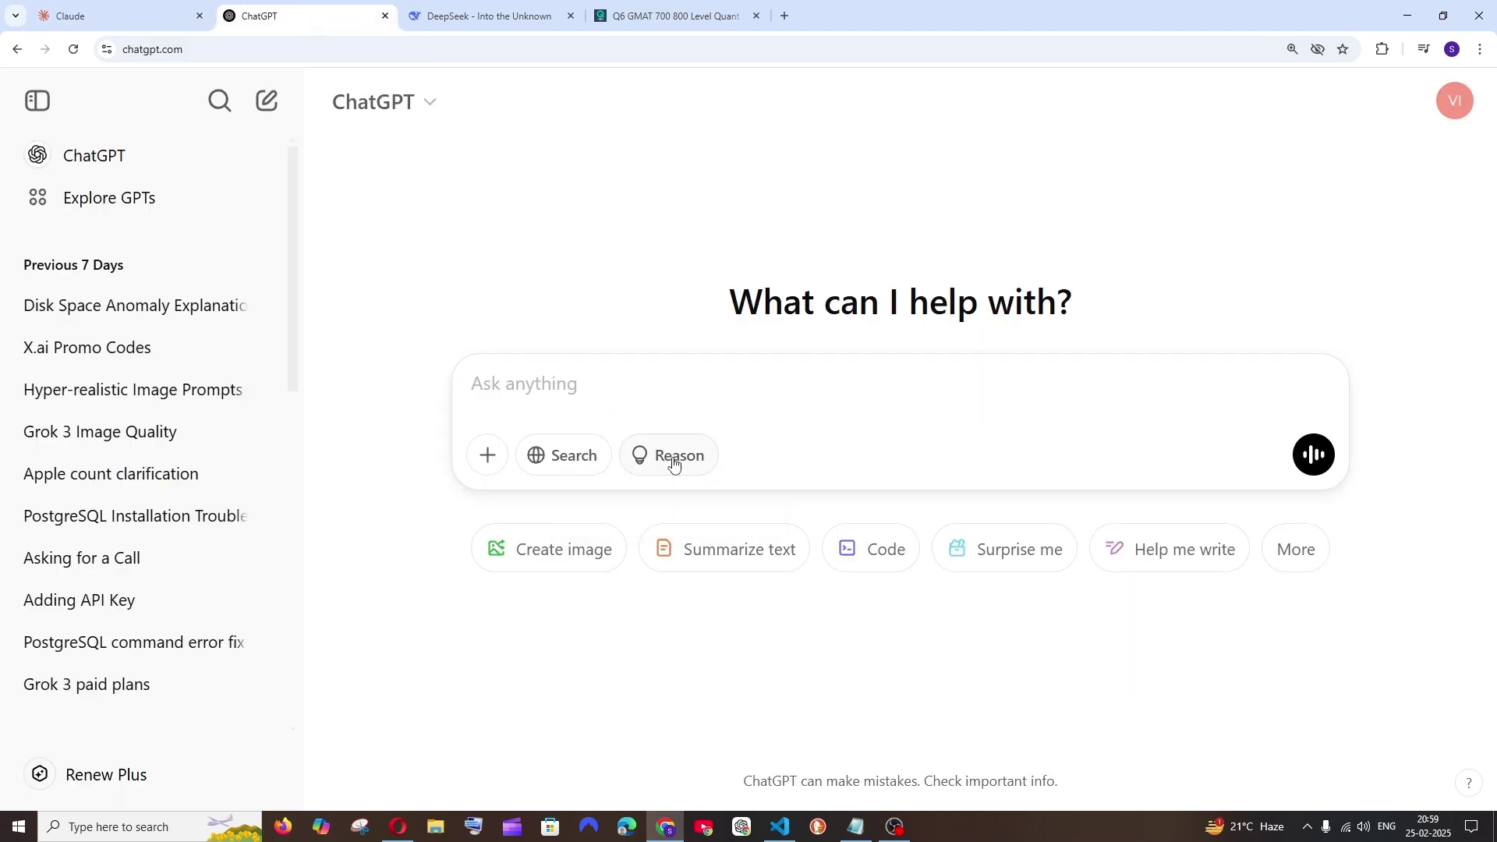
Step: Send the GMAT question to ChatGPT with Reason turned on
left_click(669, 458)
type("Working alone at their respective constant rates, A can complete a task in ‘a’ days and B in ‘b’ days. They take turns in doing the task with each working 2 days at a time. If A starts they finish the task in exactly 10 days. If B starts, they take half a day more. How long does it take to complete the task if they both work together?")
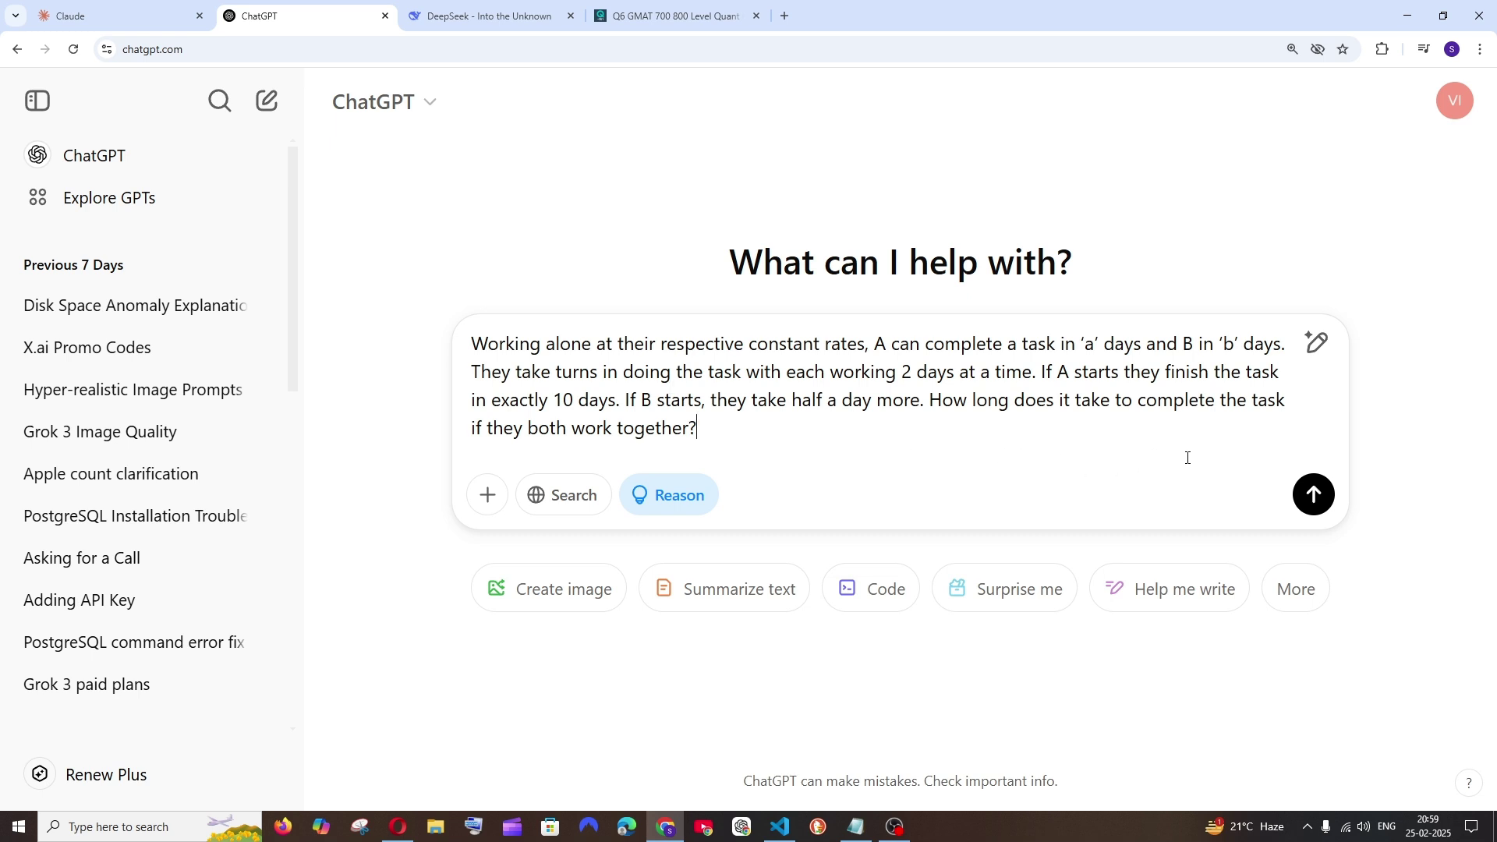
left_click(1314, 494)
Step: Send the same question to DeepSeek with DeepThink (R1) enabled
left_click(496, 17)
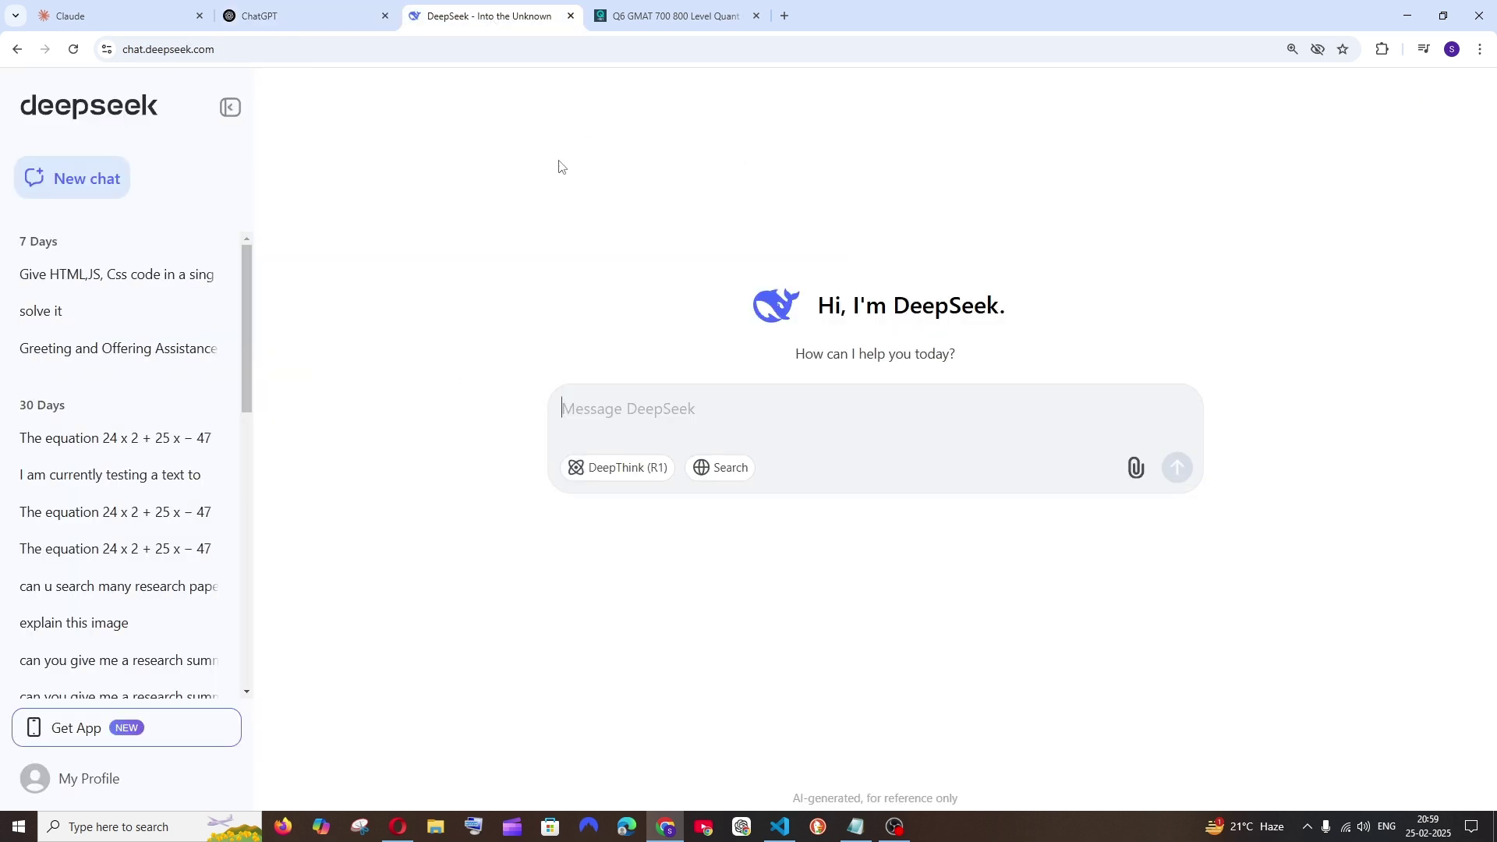
left_click(628, 467)
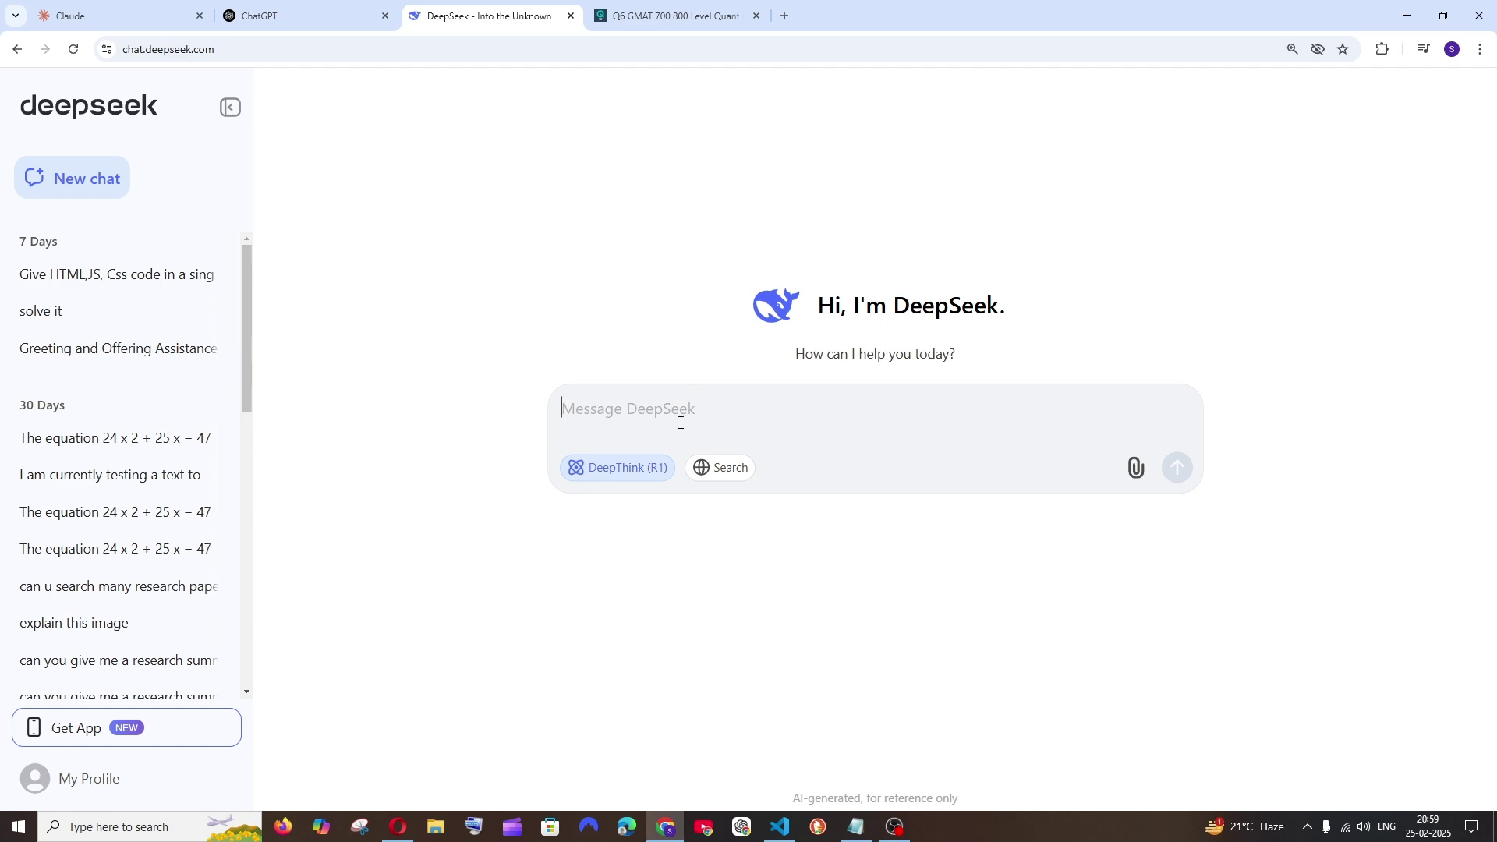
type("Working alone at their respective constant rates, A can complete a task in ‘a’ days and B in ‘b’ days. They take turns in doing the task with each working 2 days at a time. If A starts they finish the task in exactly 10 days. If B starts, they take half a day more. How long does it take to complete the task if they both work together?")
left_click(1179, 492)
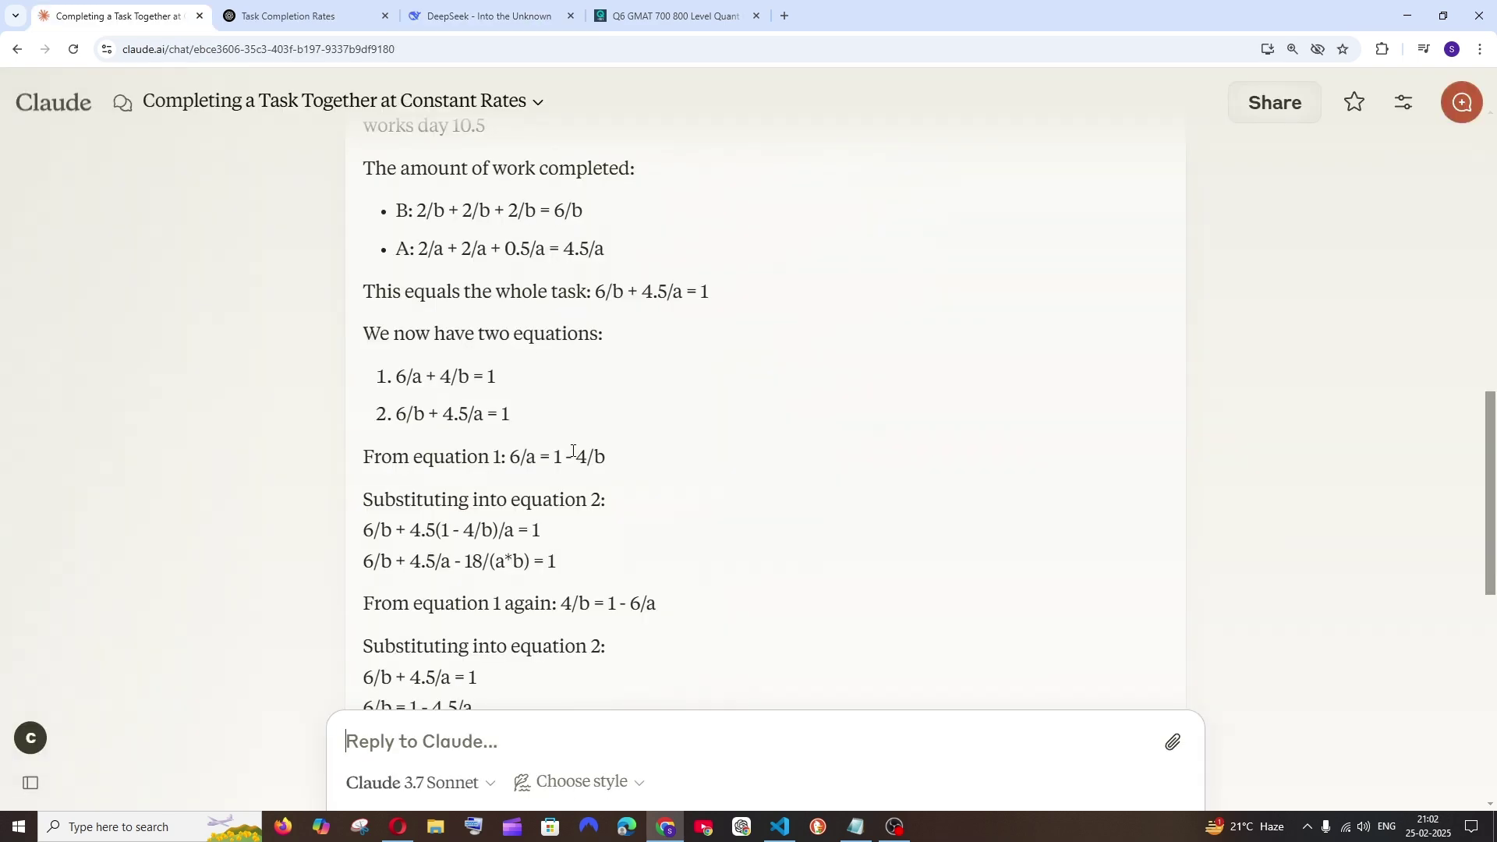
Step: Compare the Claude, ChatGPT and DeepSeek answers, collapsing DeepSeek's reasoning section
scroll(572, 451, "up", 15)
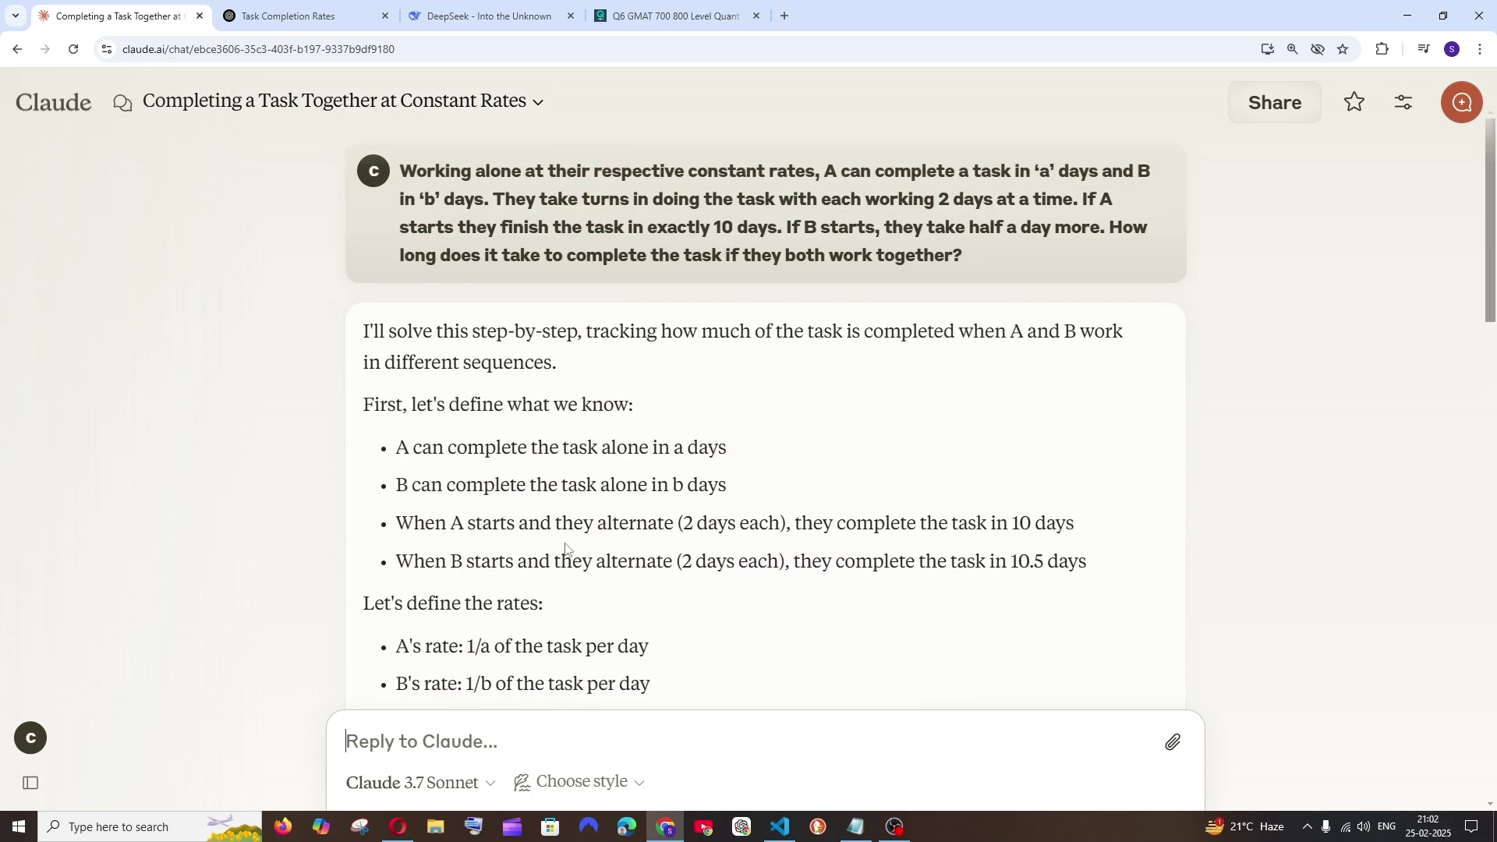
scroll(567, 548, "down", 10)
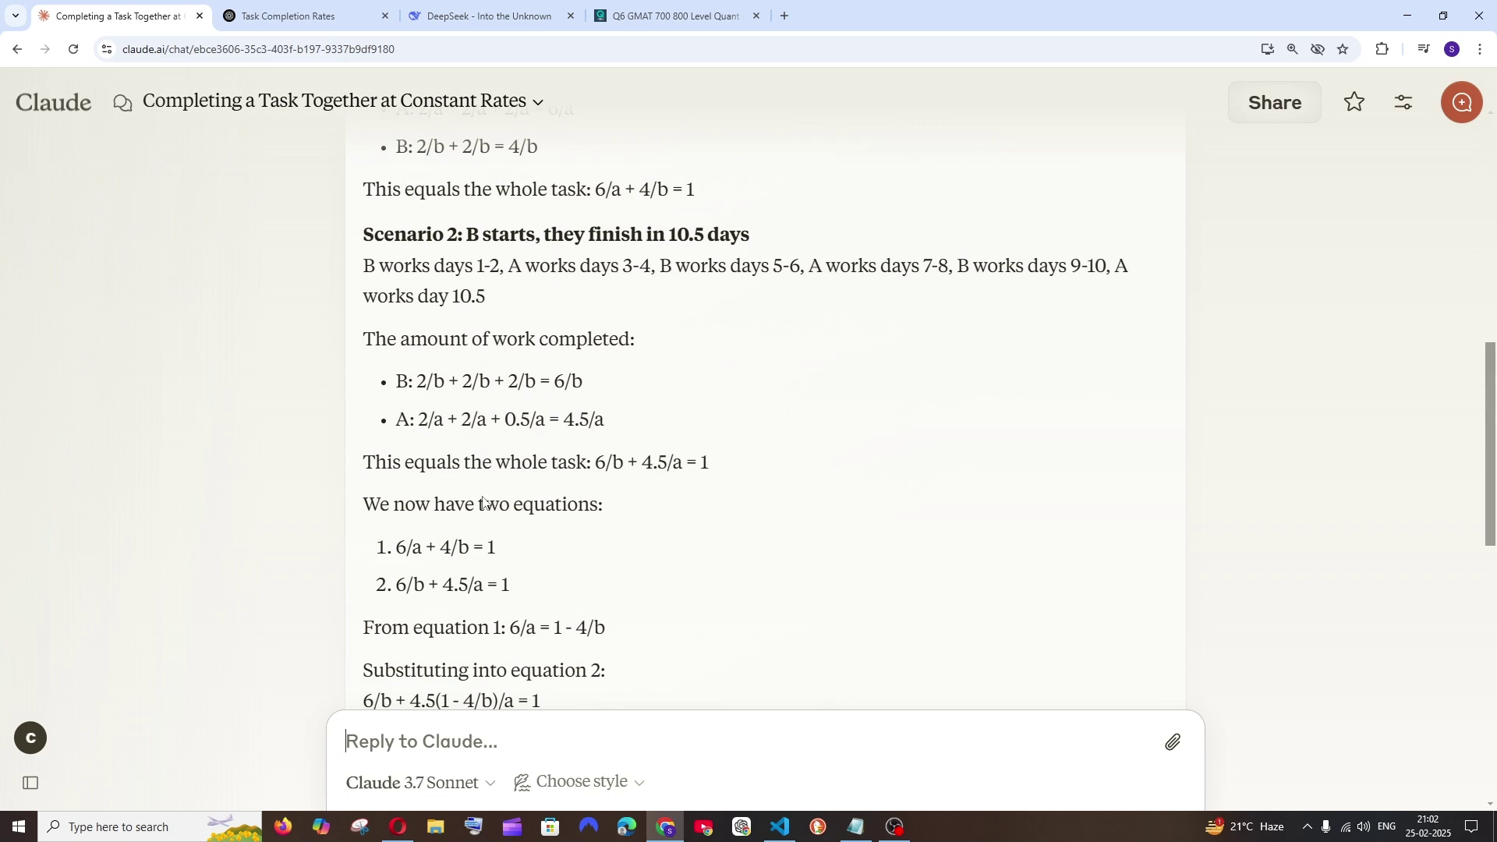
left_click(296, 15)
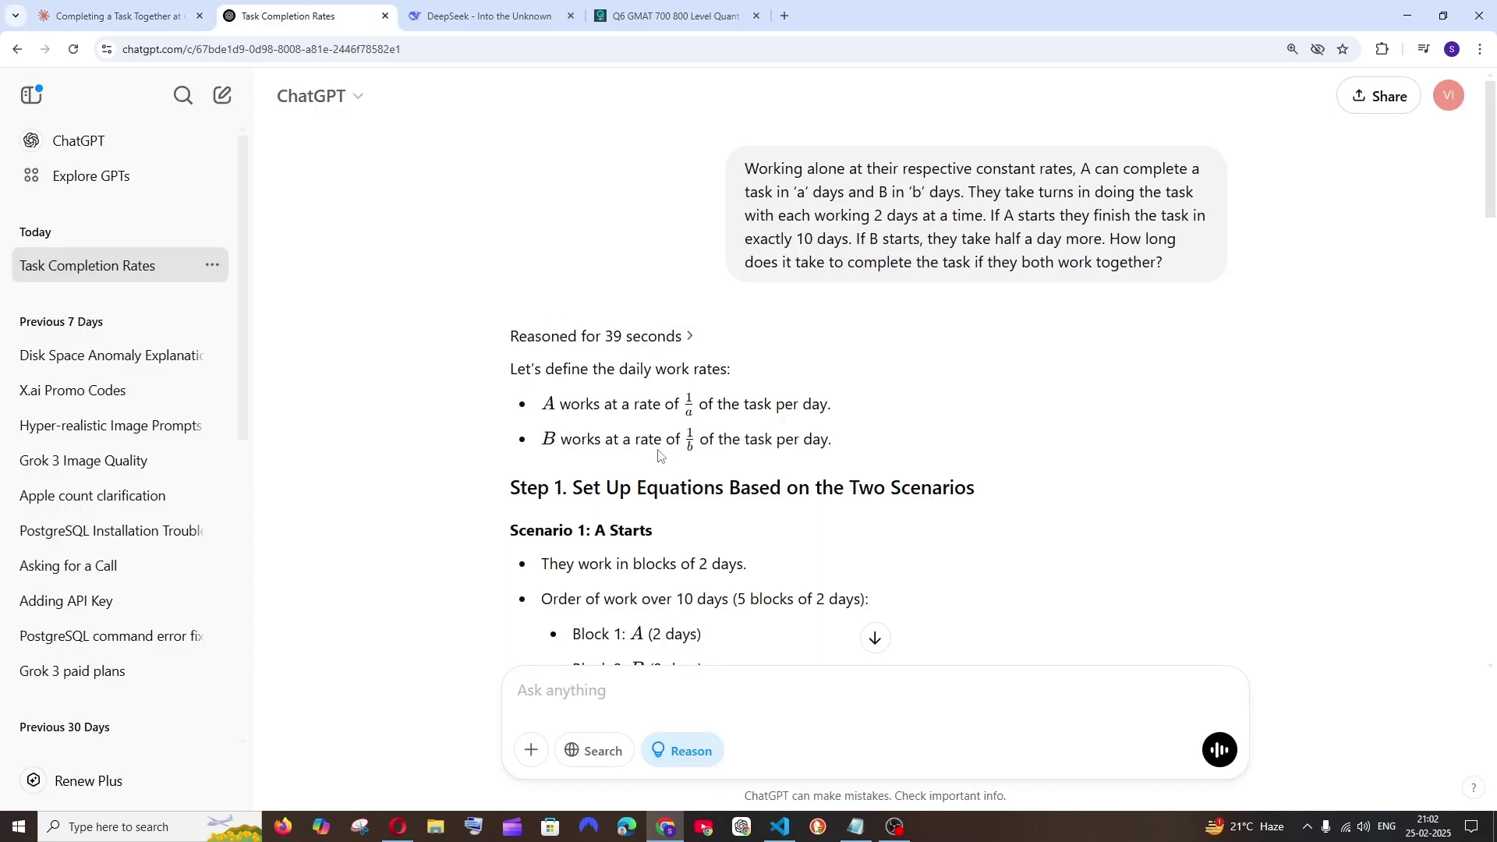
scroll(460, 348, "down", 10)
left_click(117, 15)
scroll(766, 511, "down", 12)
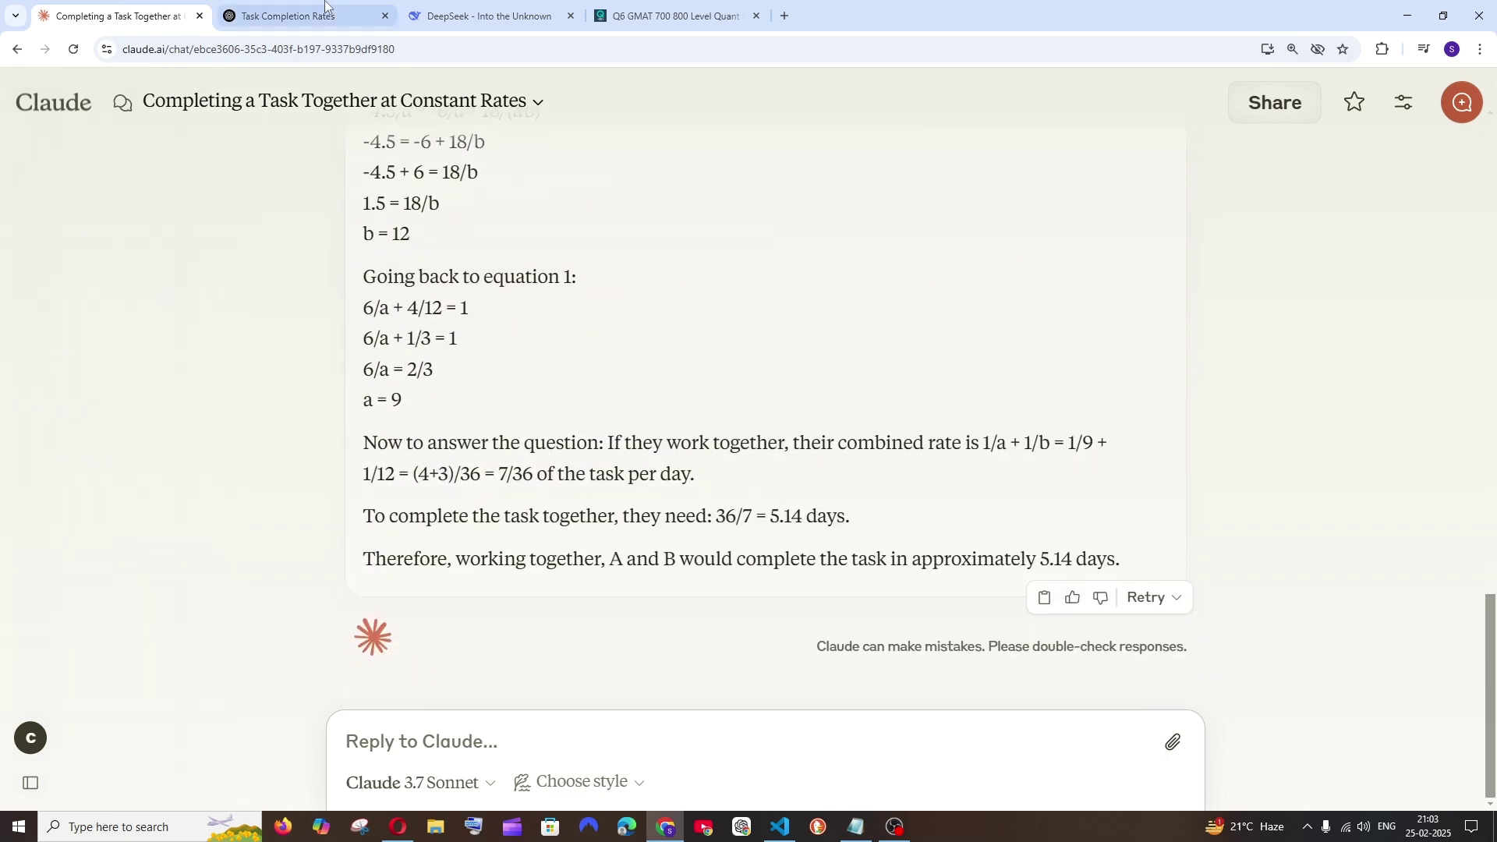
left_click(296, 16)
scroll(628, 503, "down", 10)
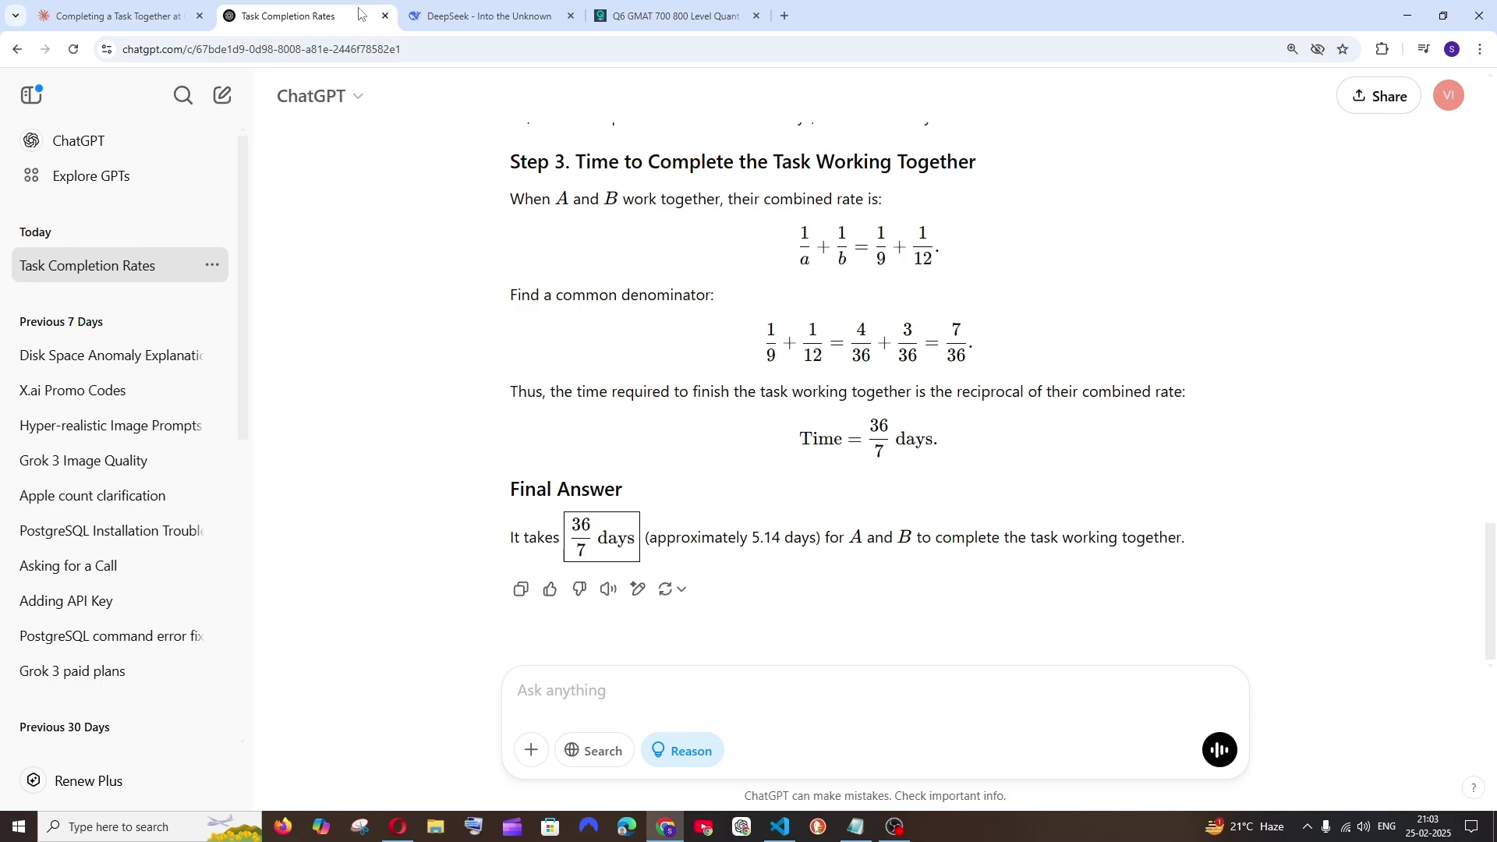
key("ctrl+Tab")
scroll(745, 551, "up", 20)
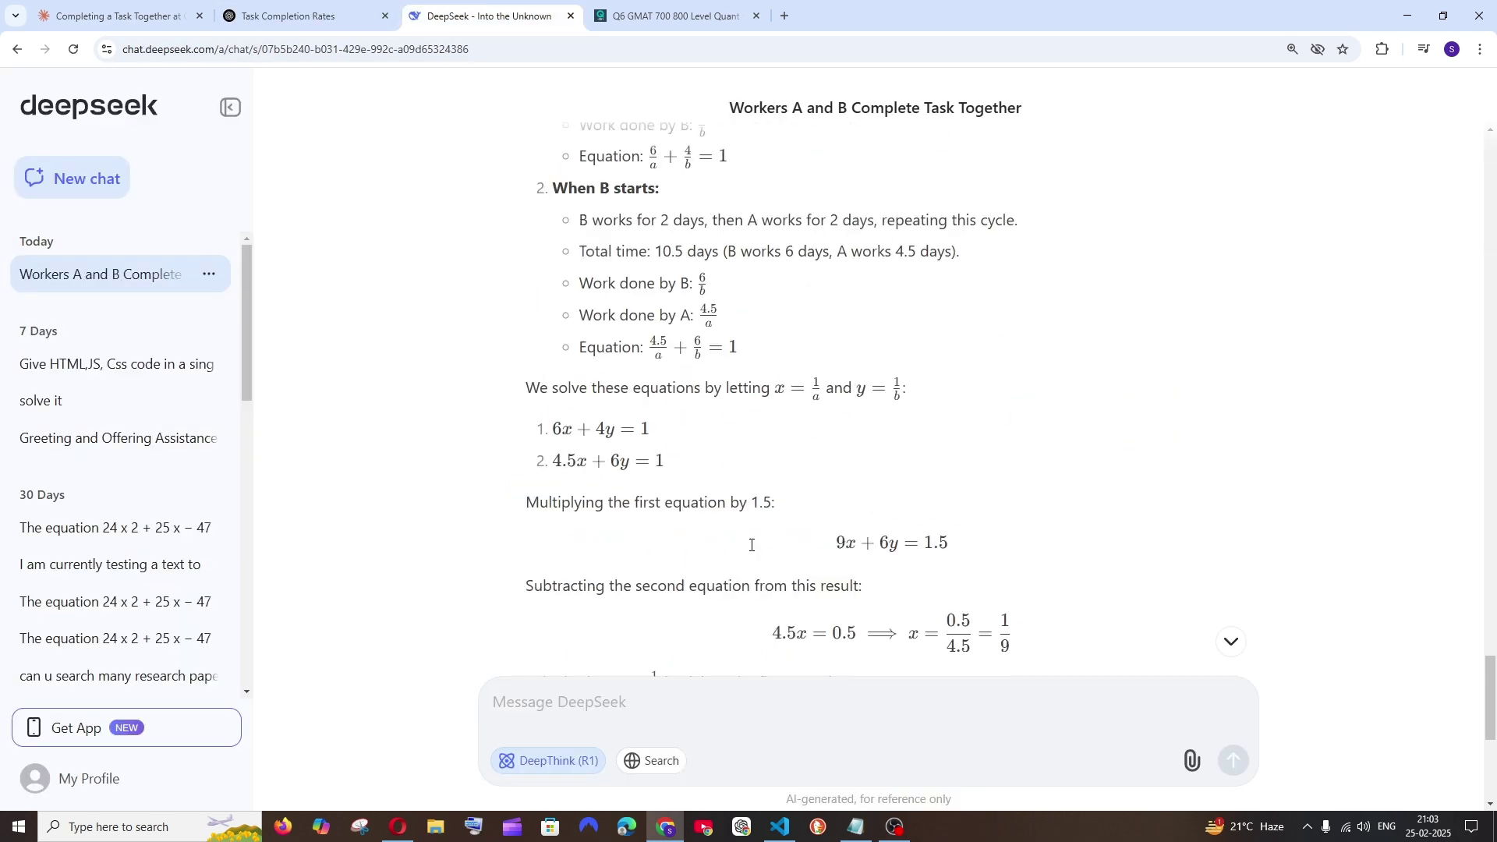
scroll(844, 550, "up", 20)
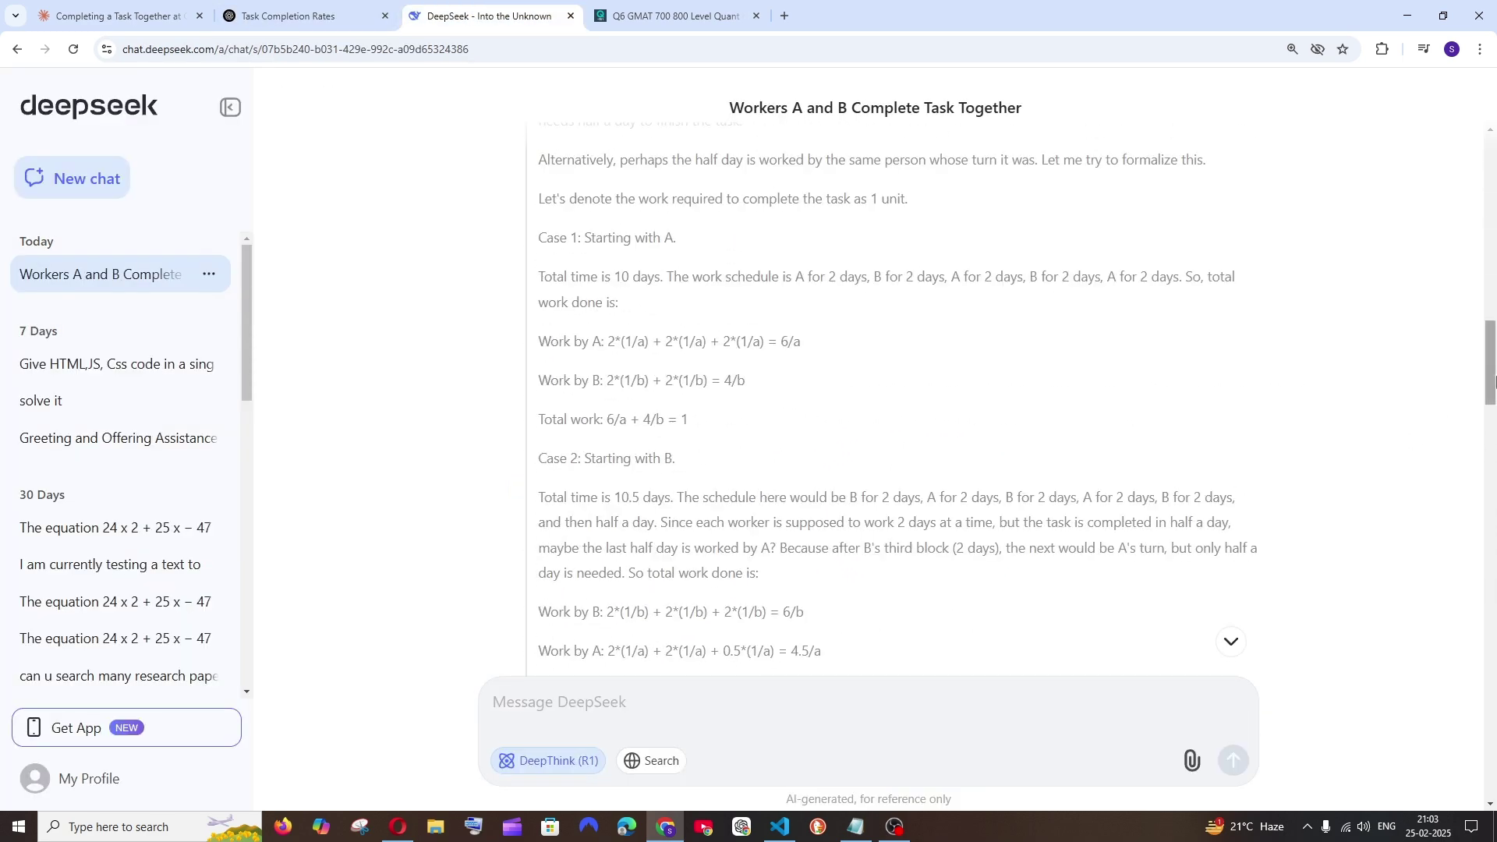
left_click(679, 343)
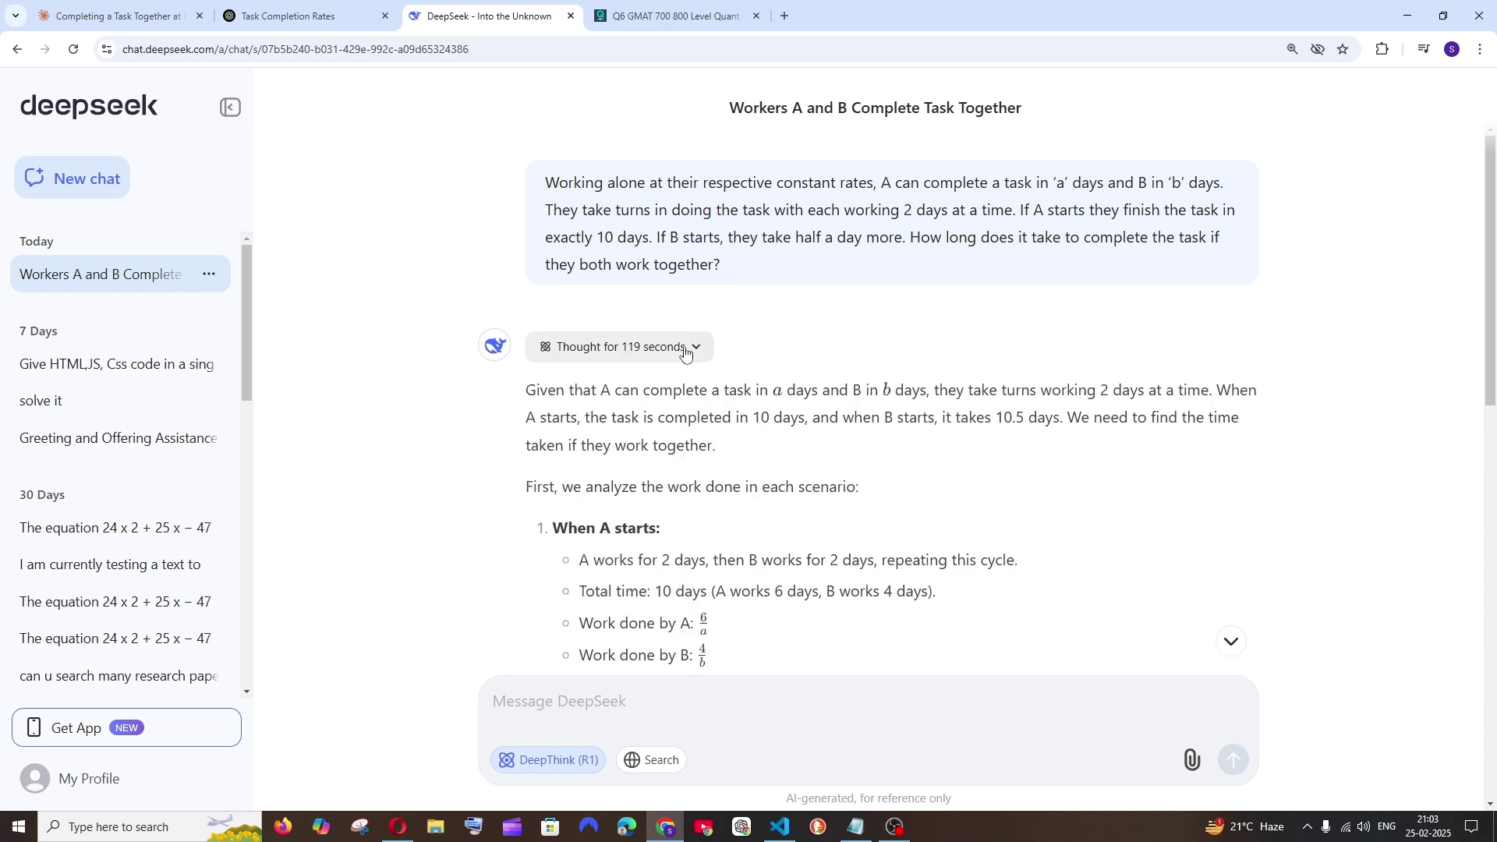
Step: Review Claude's 5.14-day answer for workers A and B, then bring up the Notepad prompts file
key("ctrl+1")
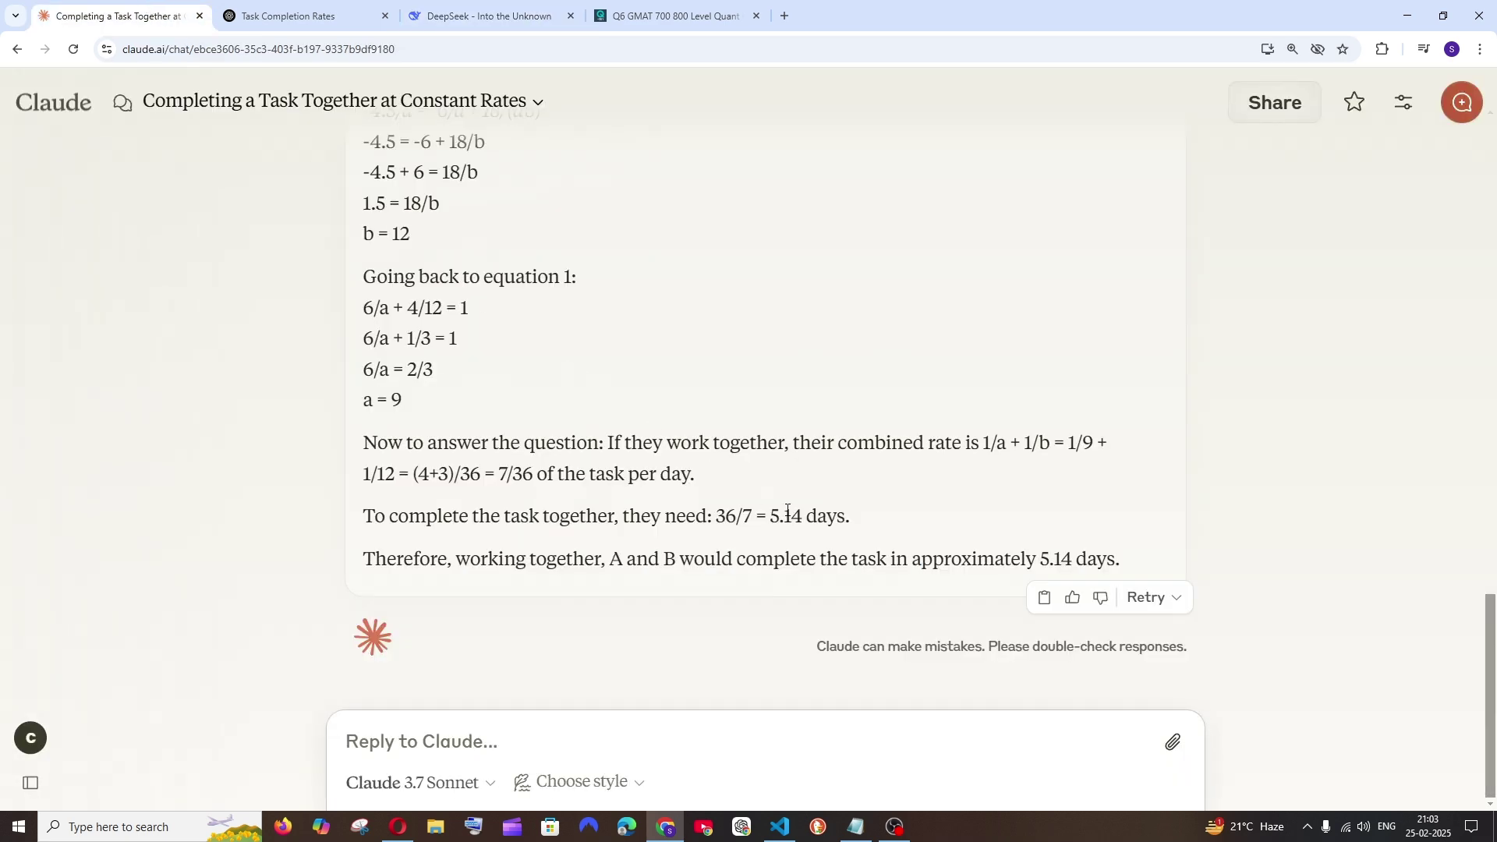
left_click(456, 784)
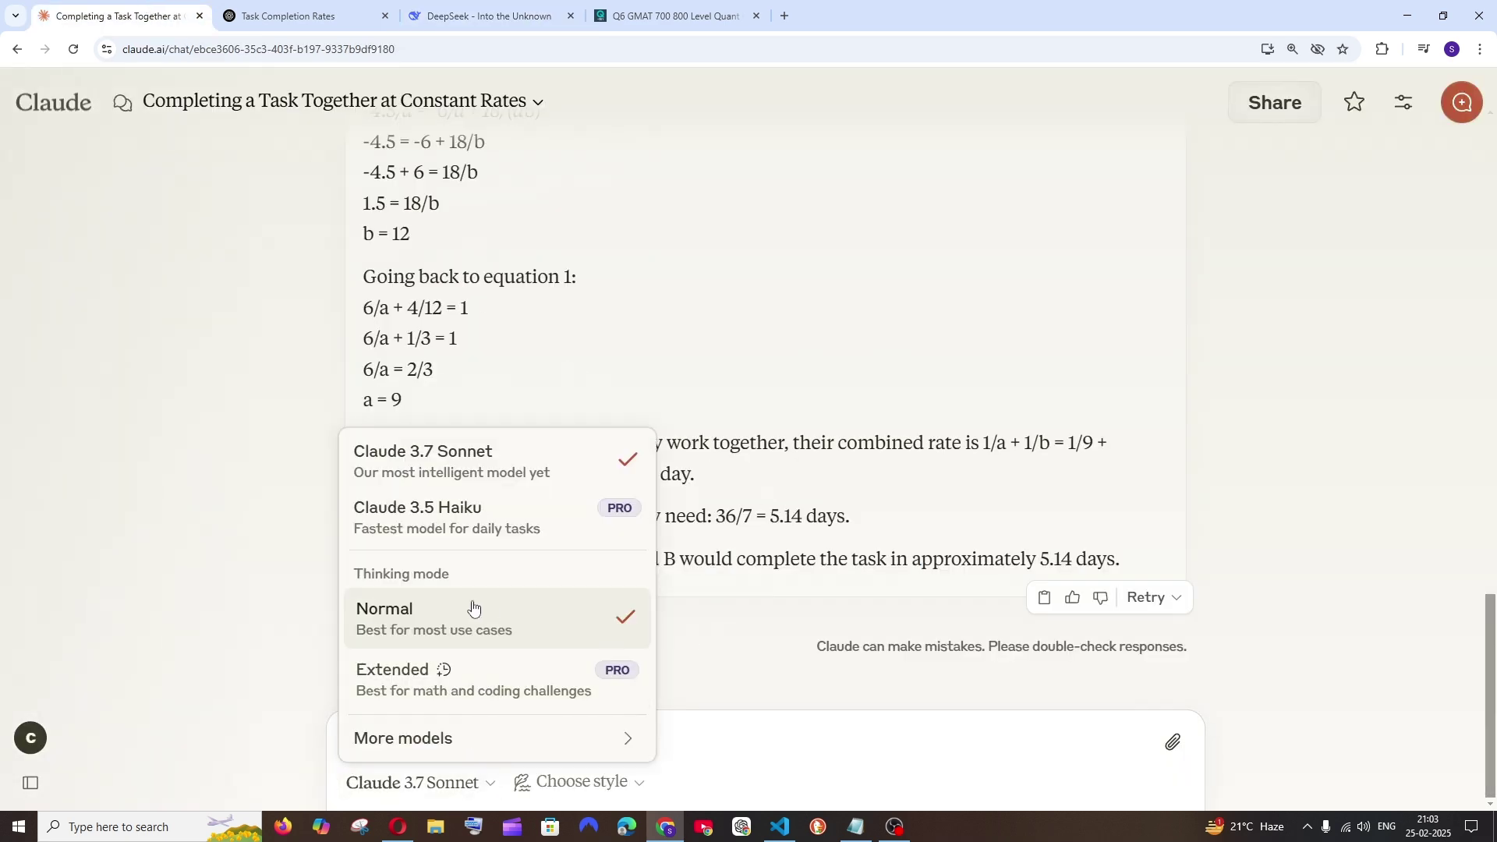
left_click(718, 622)
scroll(679, 635, "up", 7)
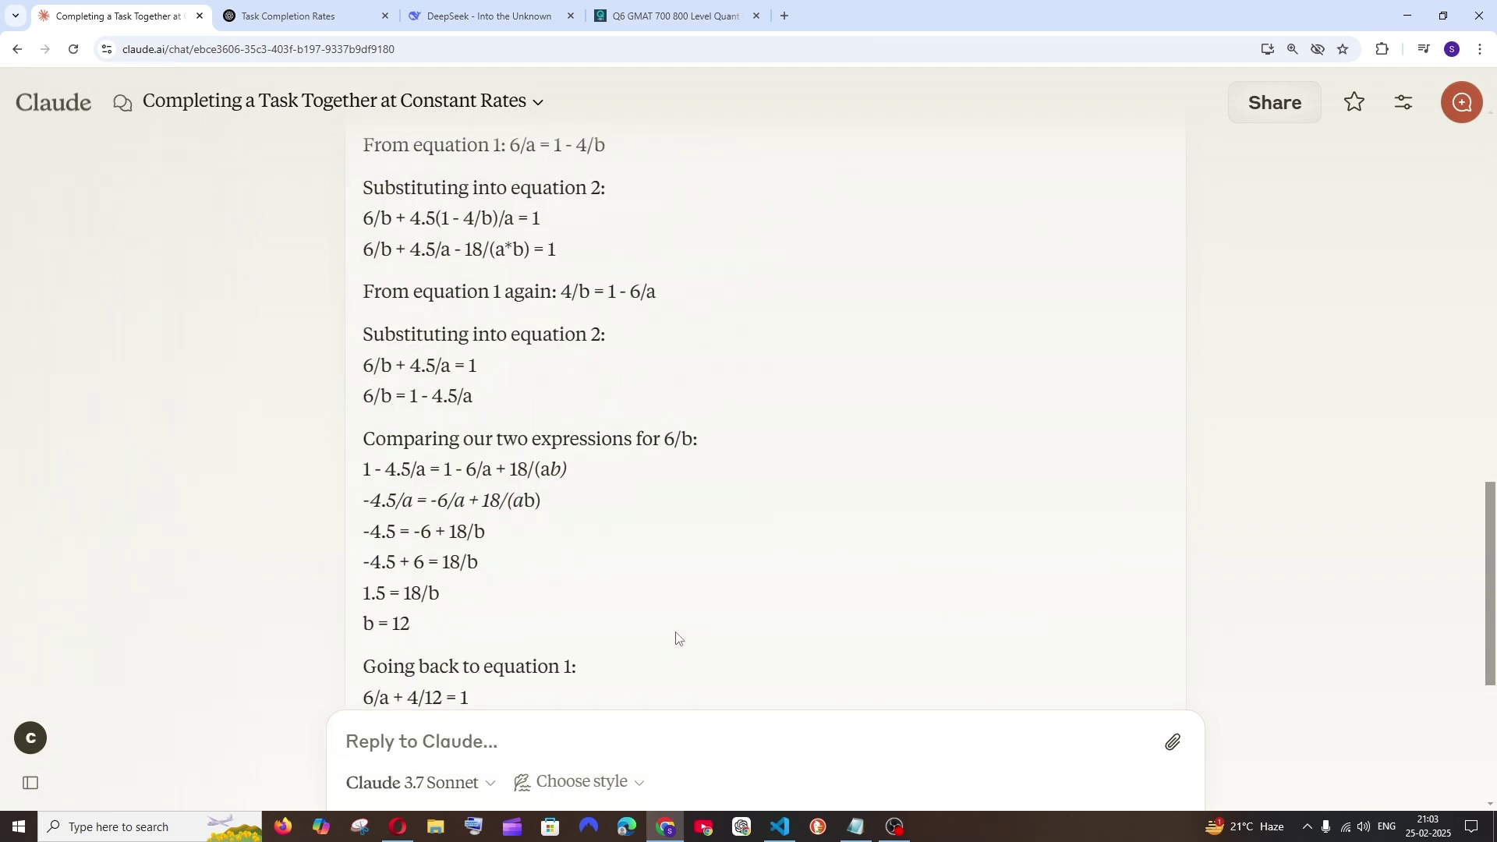
scroll(676, 638, "down", 4)
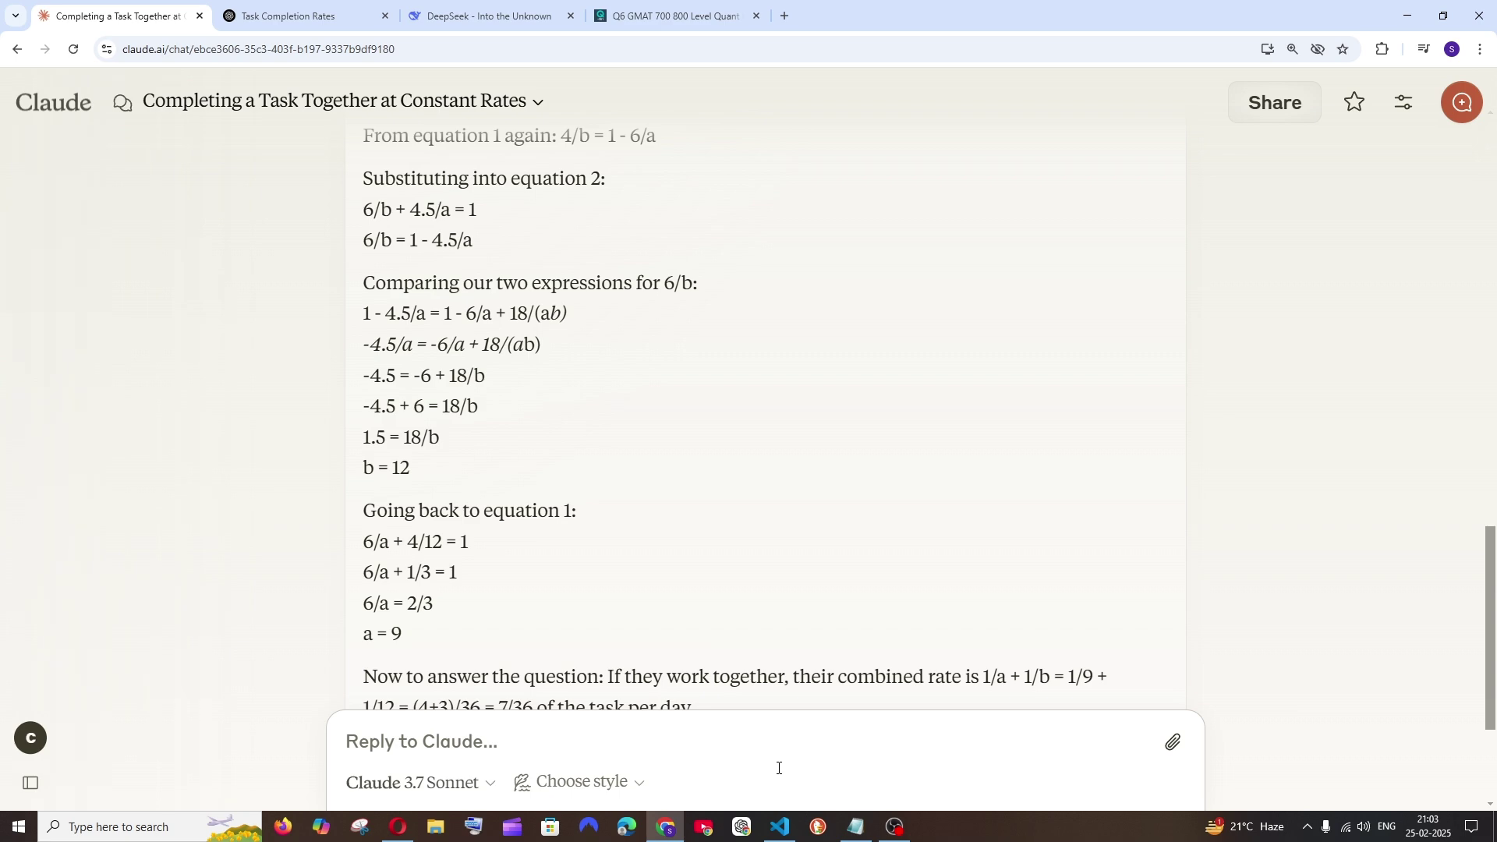
left_click(856, 826)
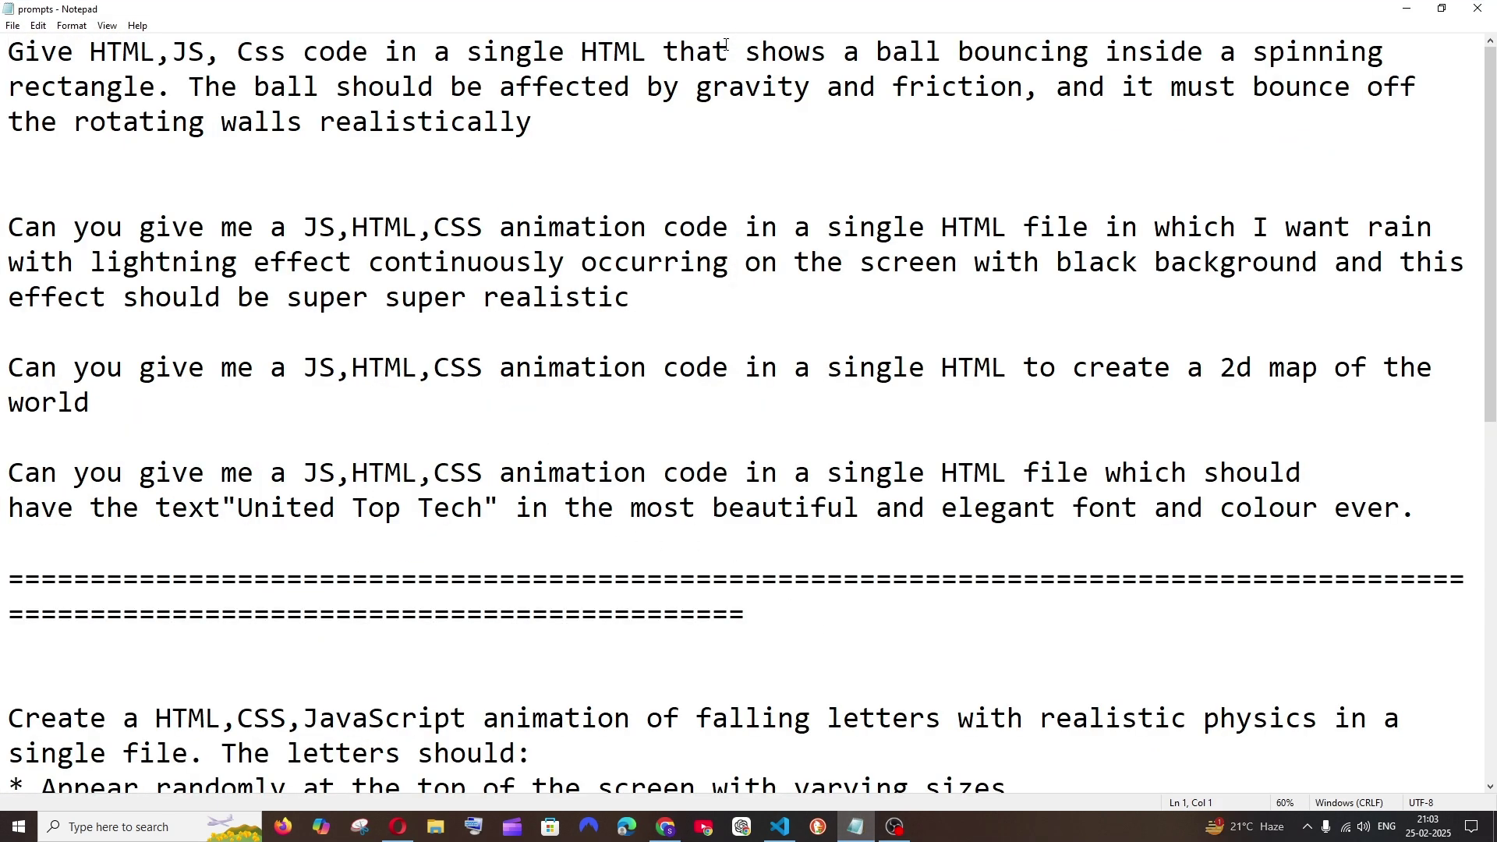
Step: Select the ball-bouncing-inside-a-spinning-rectangle prompt paragraph, then minimise Notepad
left_click_drag(729, 52, 1054, 55)
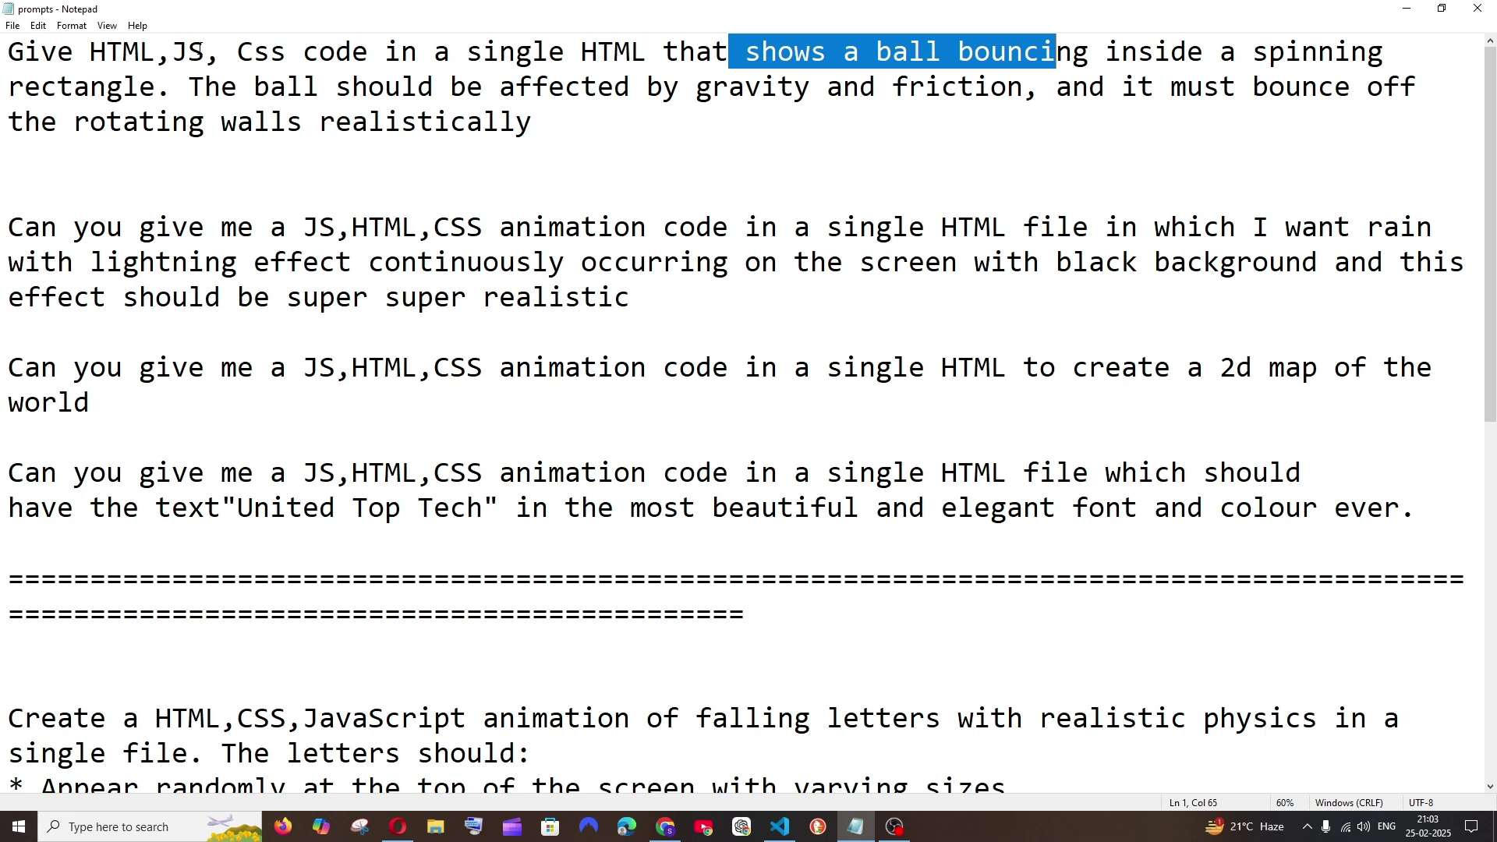
left_click(751, 74)
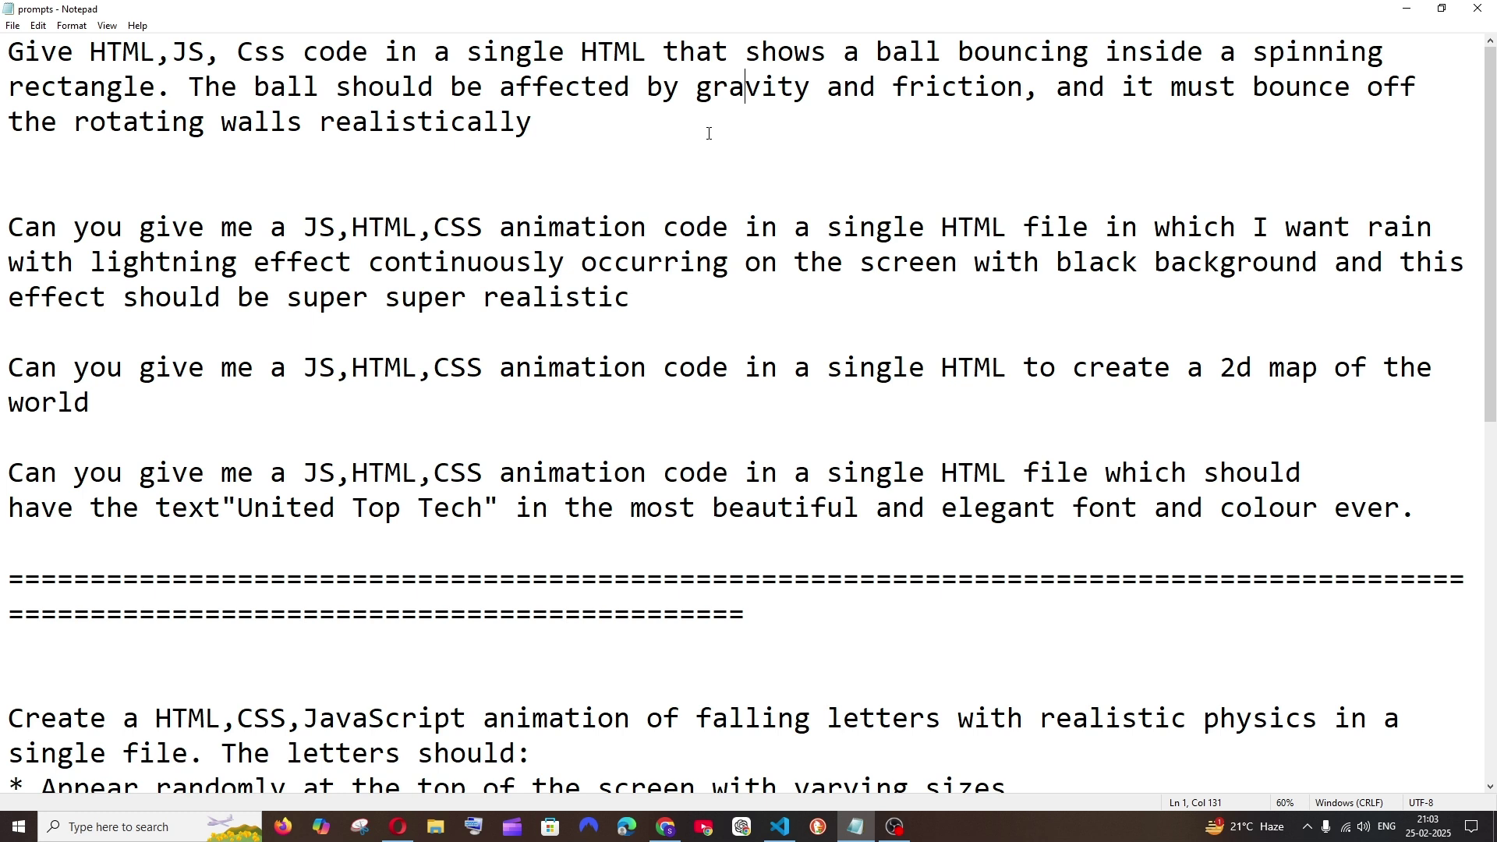
left_click_drag(556, 125, 3, 64)
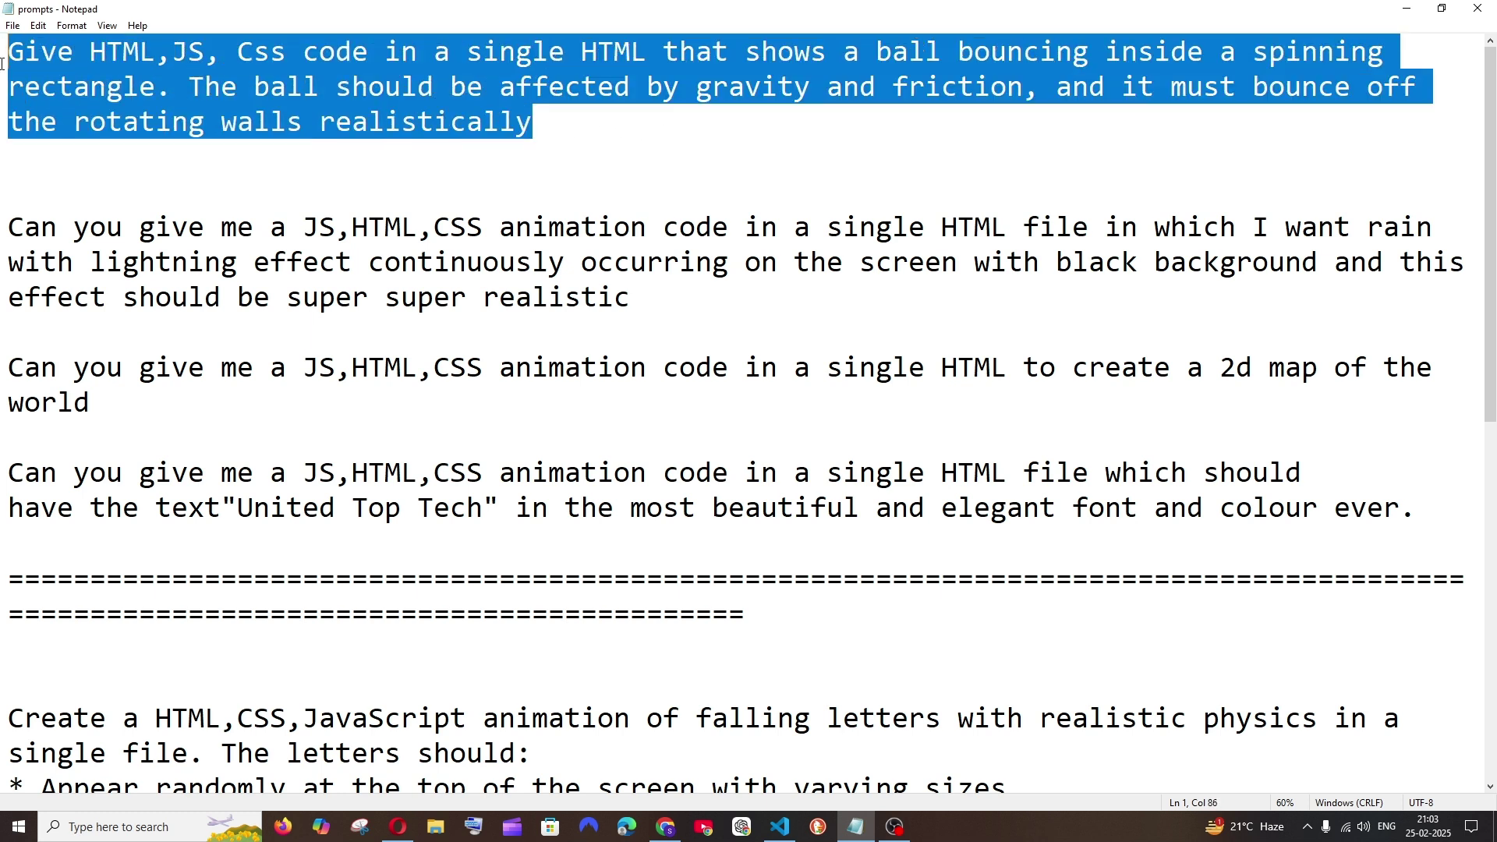
left_click(1407, 9)
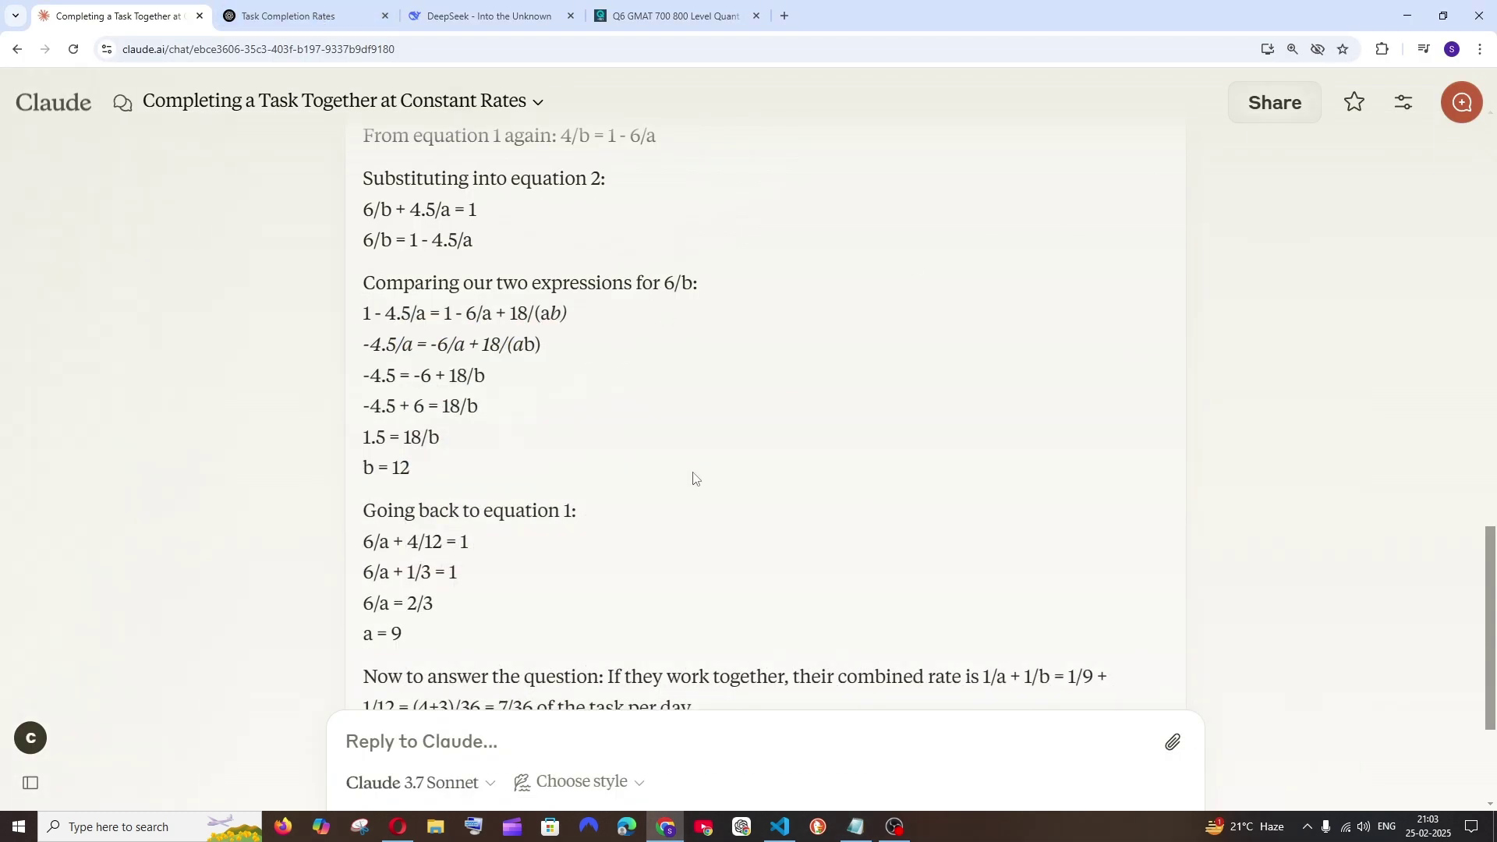
Step: Zoom out and scroll through Claude's bouncing-ball HTML code and explanation
scroll(692, 476, "down", 1)
key("ctrl+minus")
key("ctrl+minus")
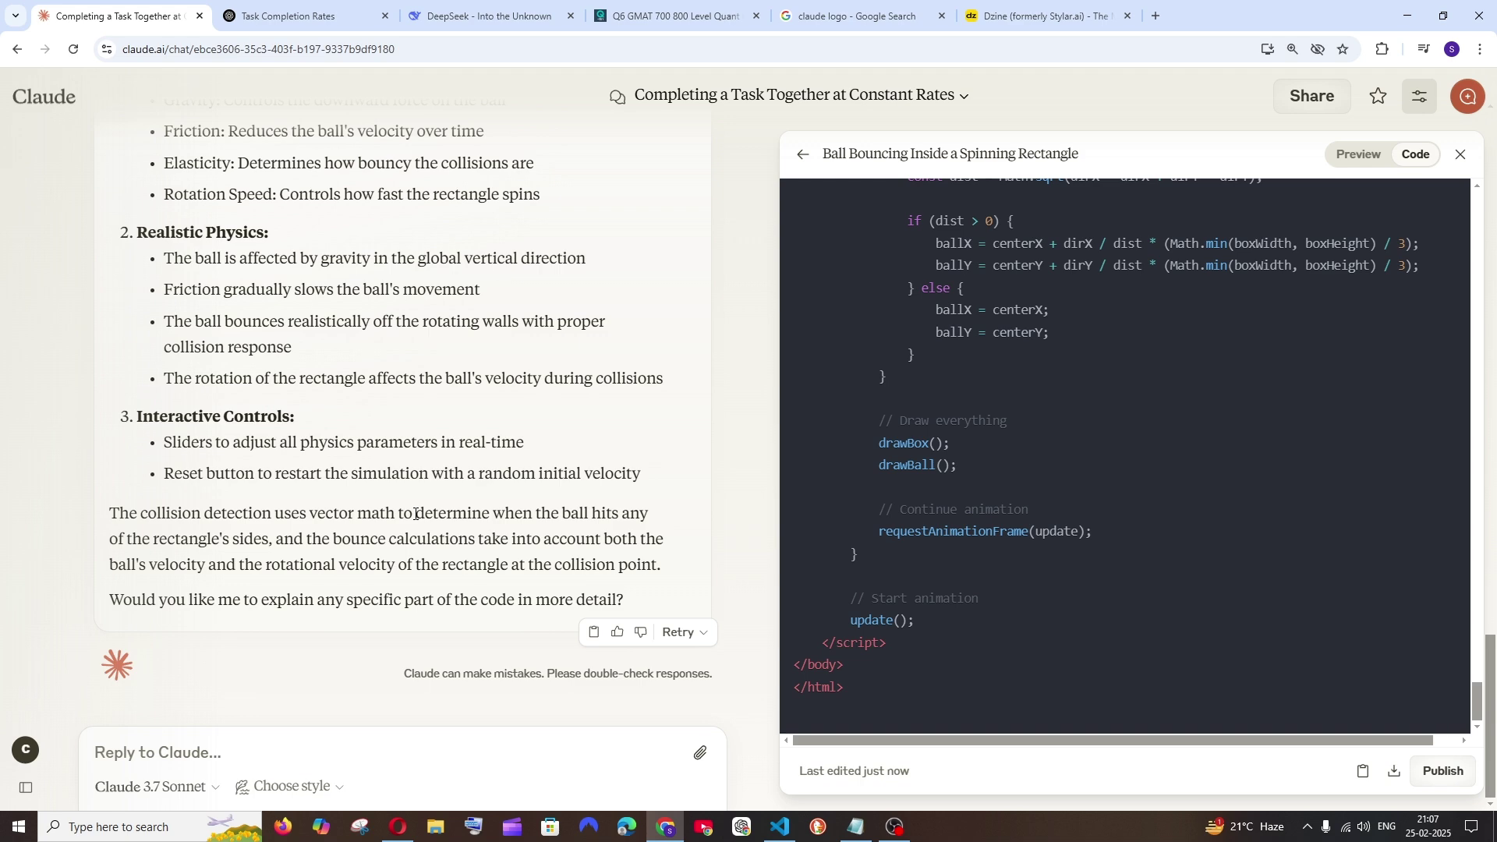
scroll(415, 514, "up", 3)
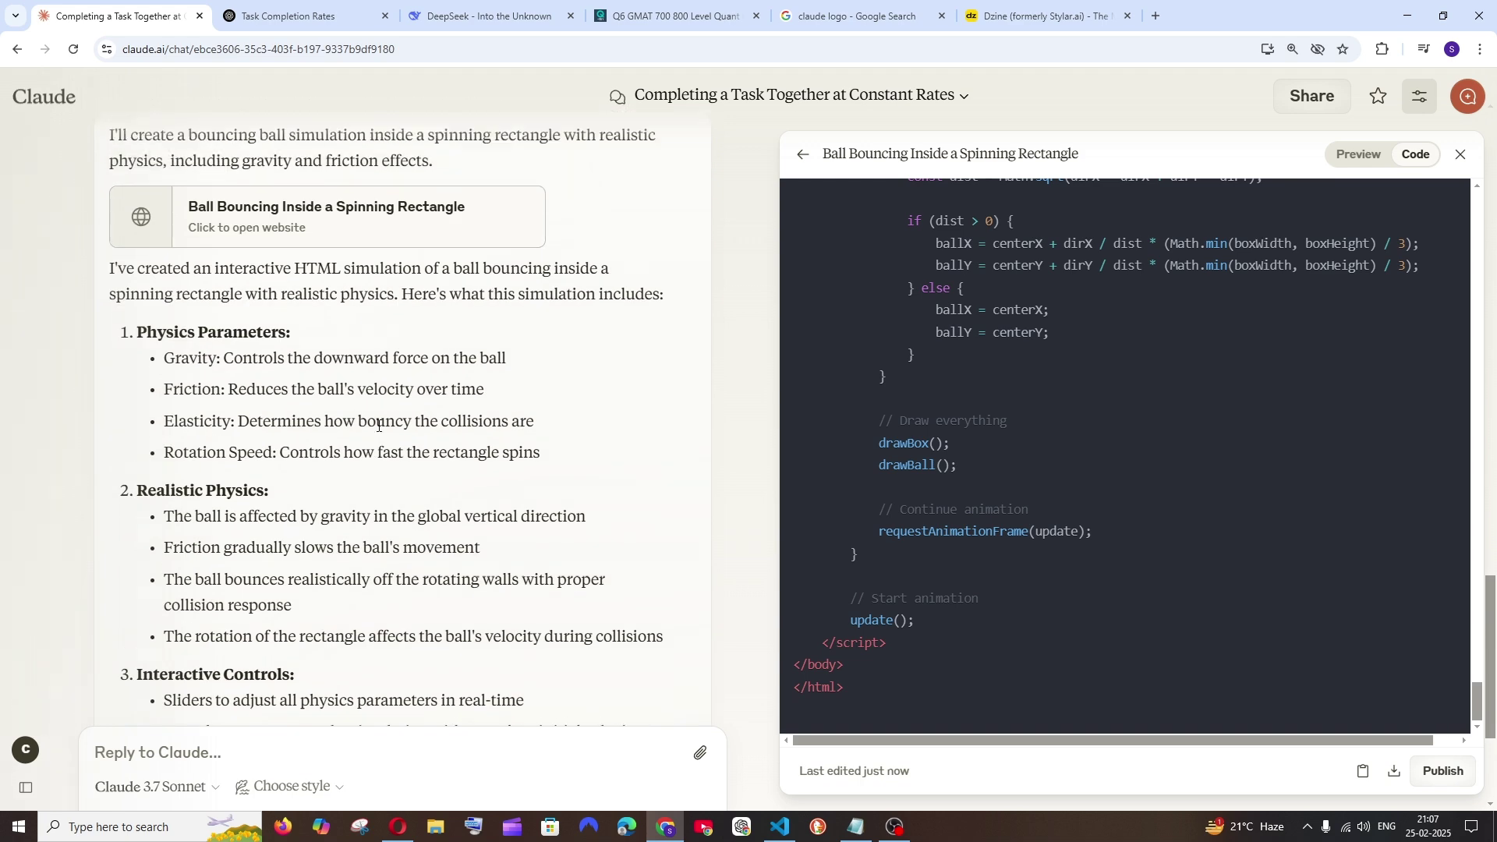
scroll(386, 460, "up", 3)
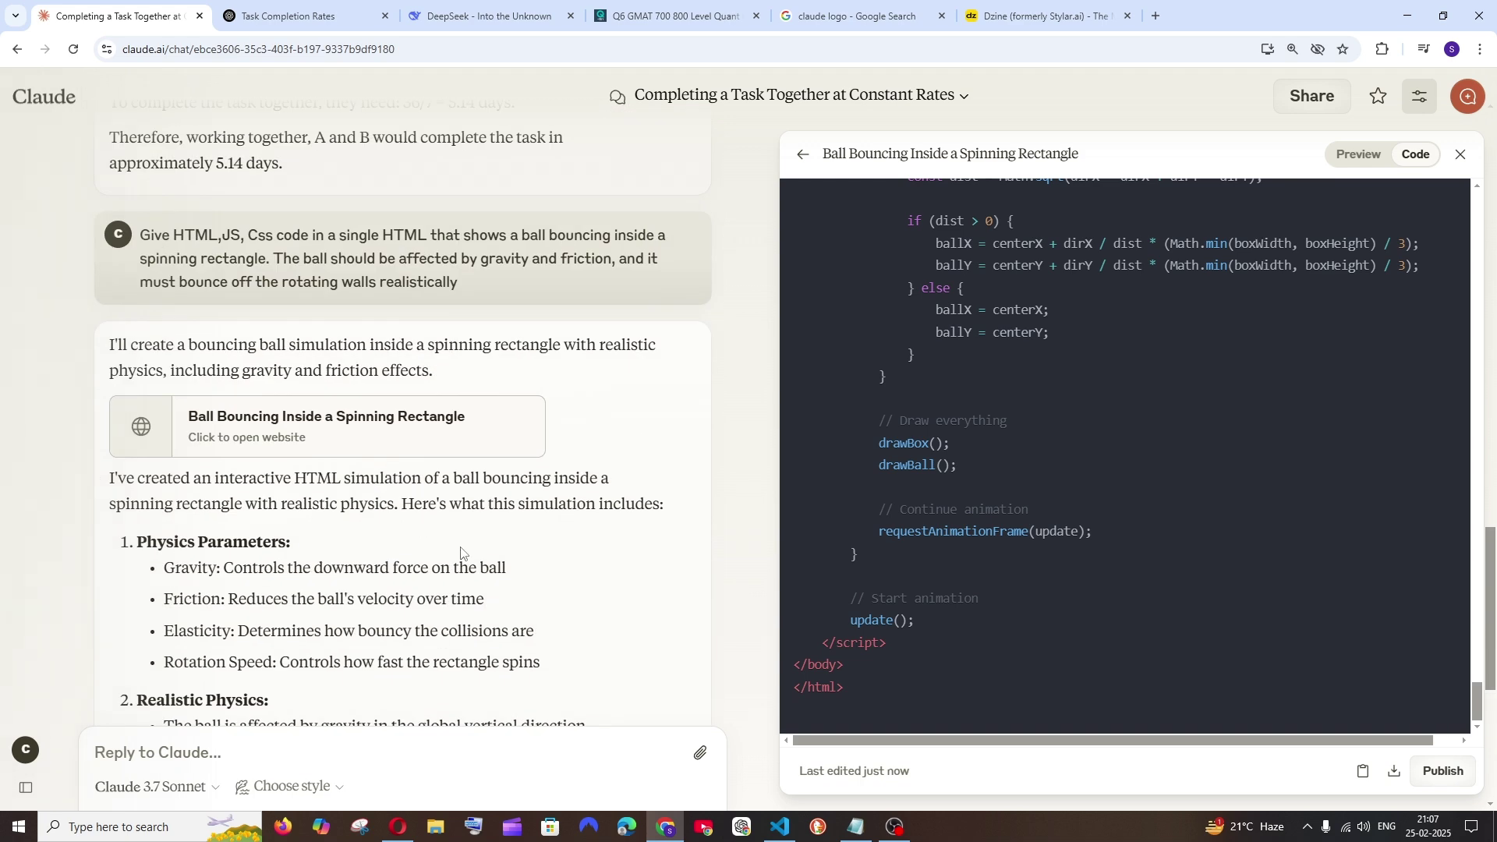
Step: Look over ChatGPT's answer to the same prompt, then return to Claude's code
left_click(259, 9)
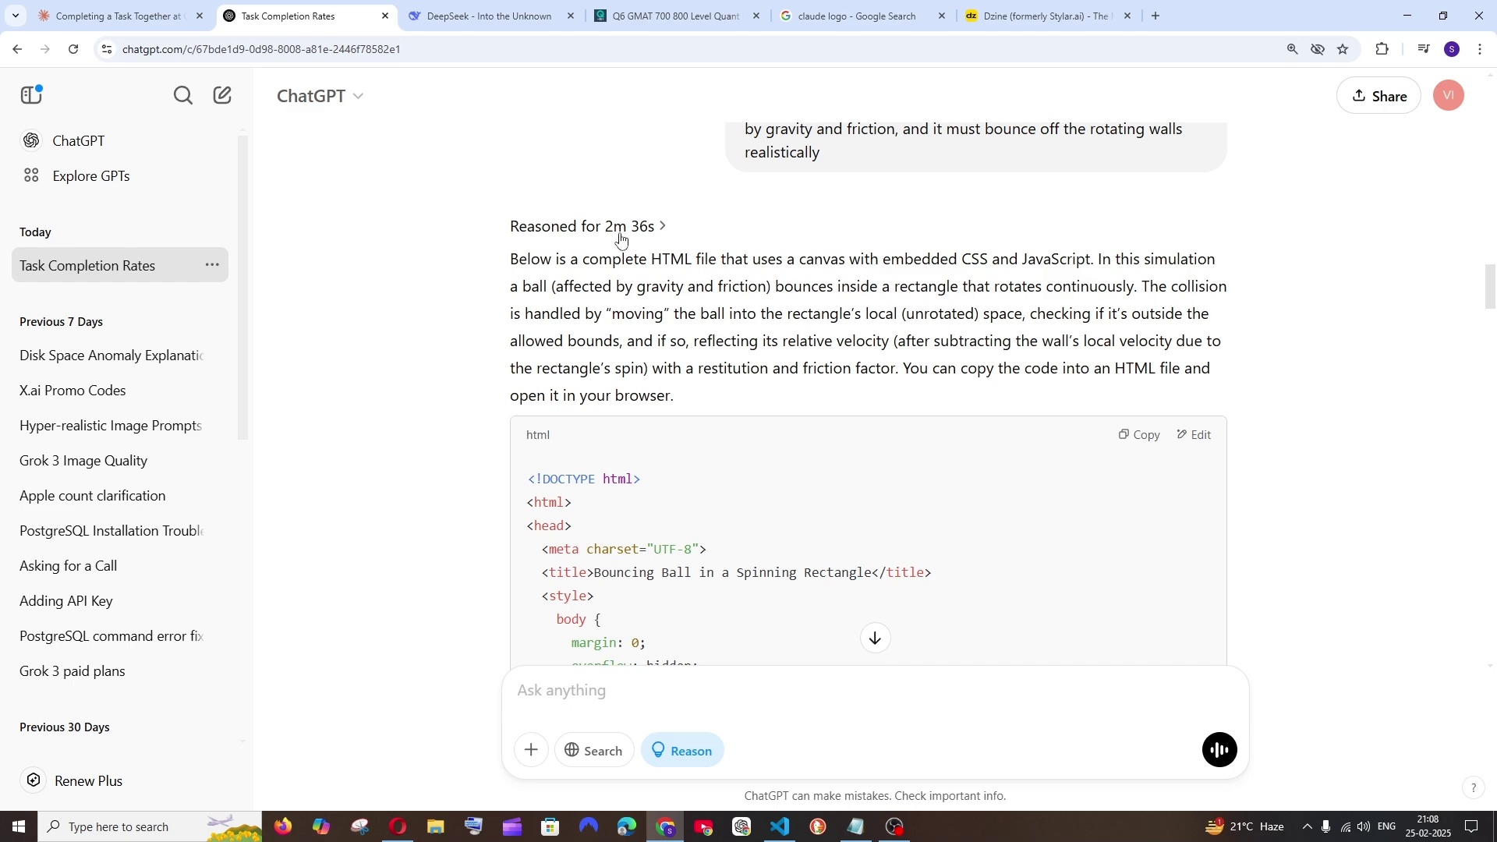
scroll(663, 468, "down", 7)
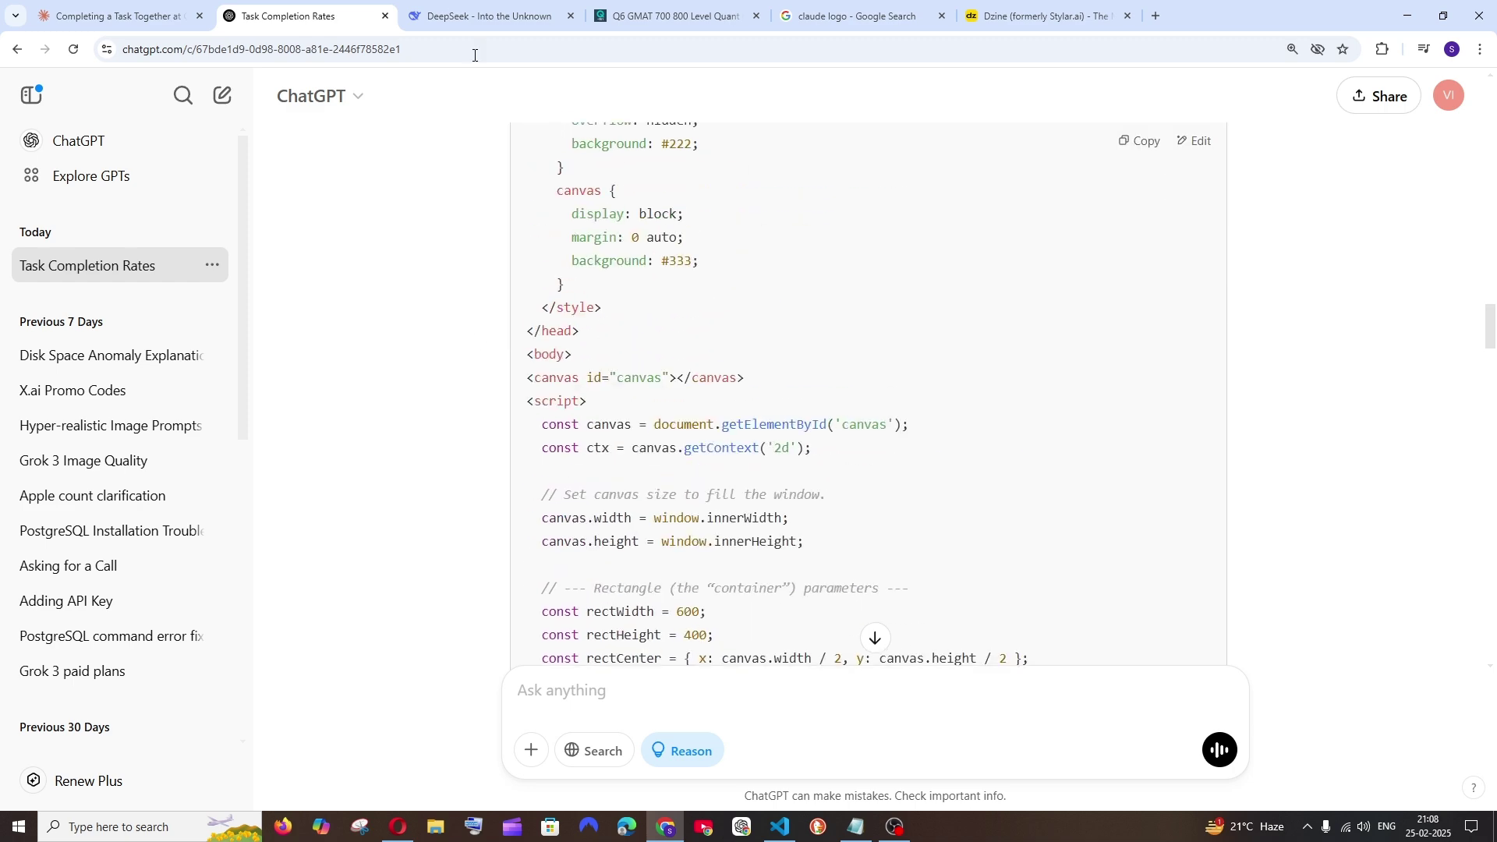
left_click(482, 15)
key("ctrl+1")
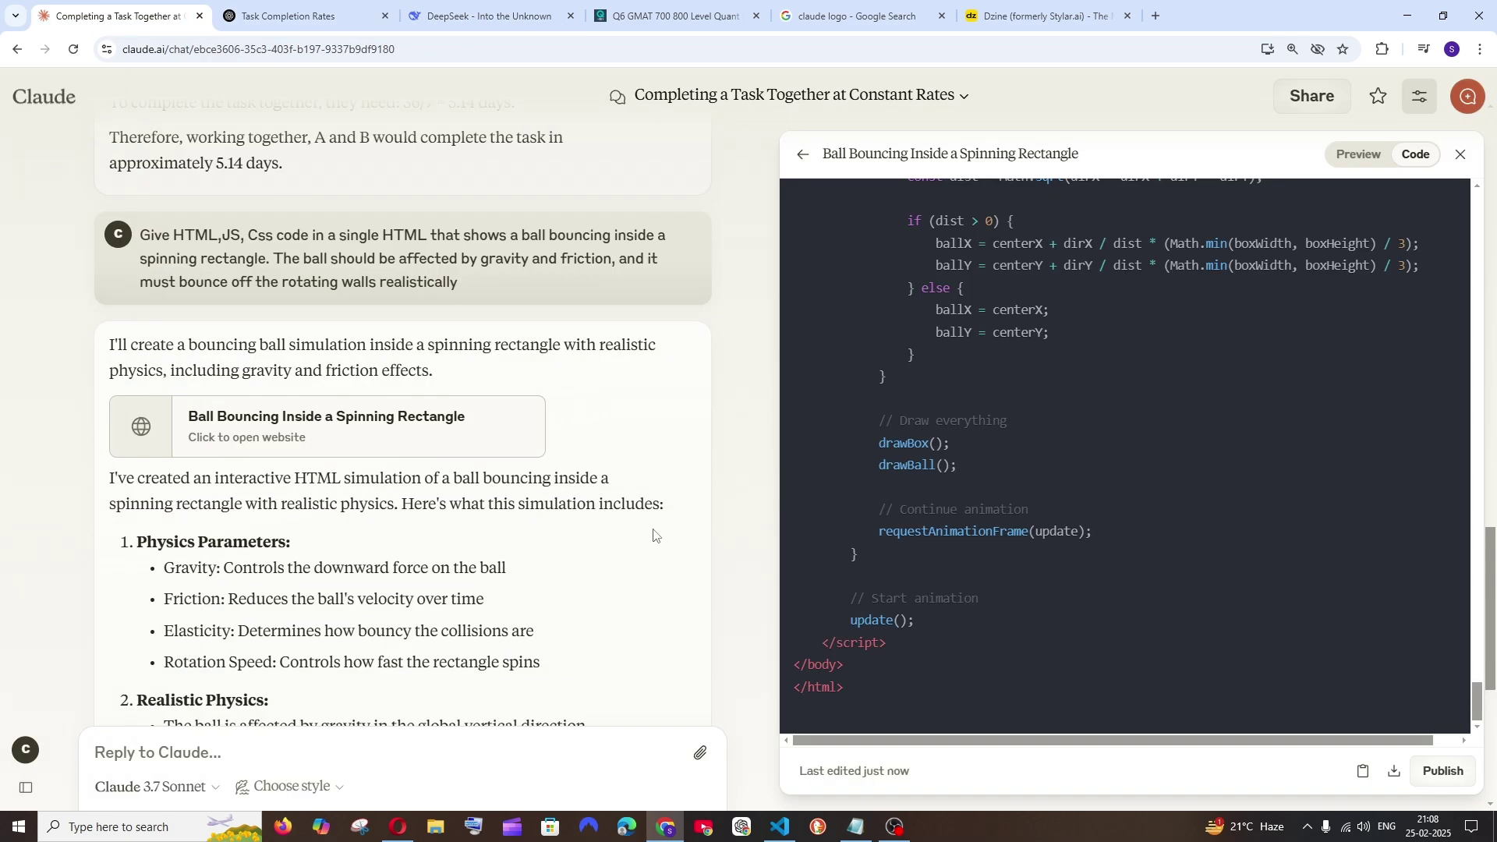
scroll(653, 535, "down", 5)
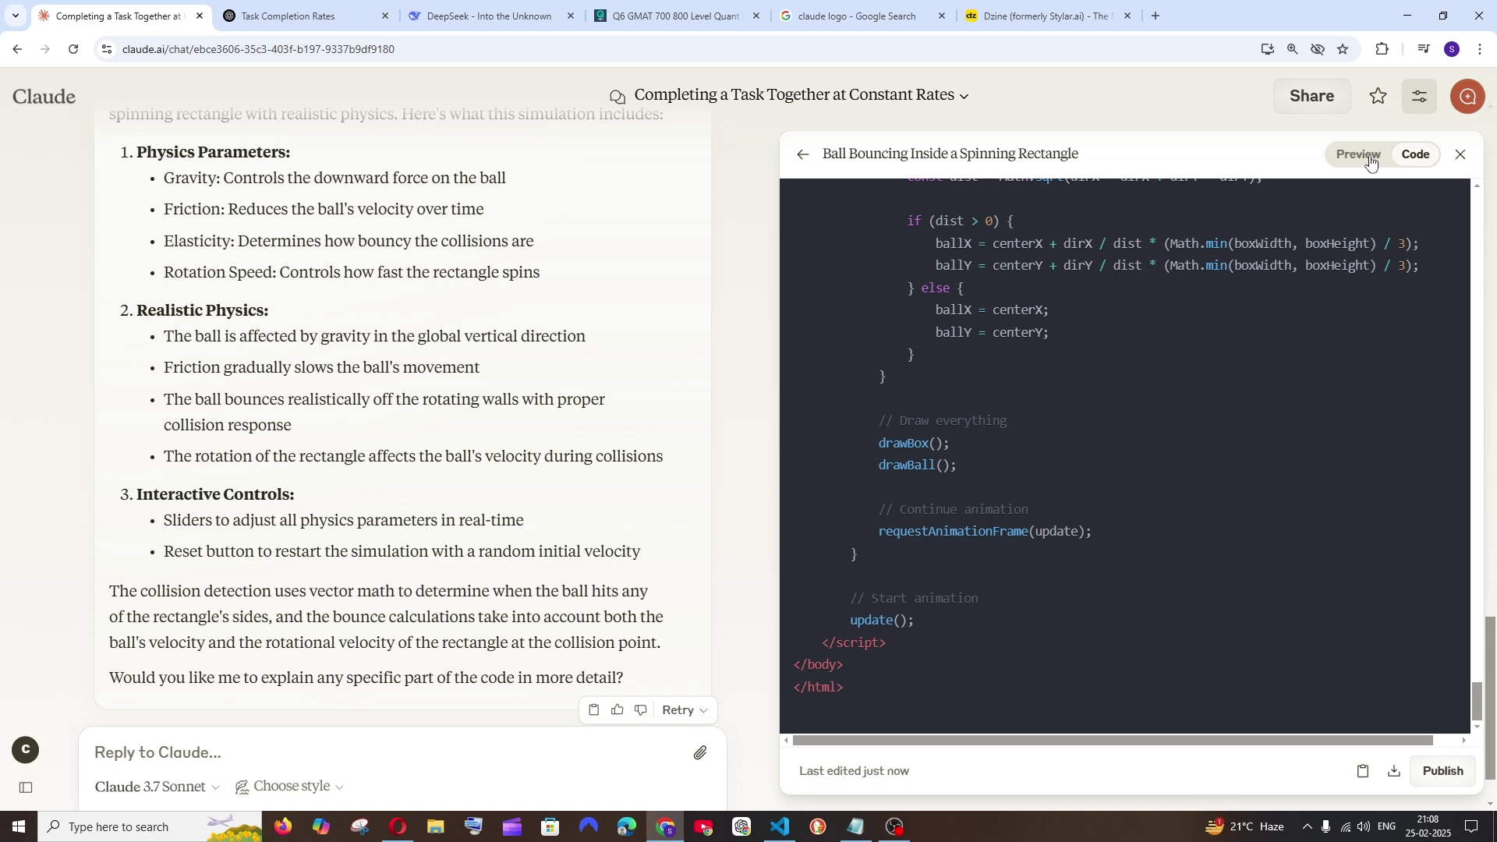
Step: Preview Claude's simulation and set gravity 1, friction 0.16, elasticity 0.3, rotation speed 1.4
left_click(1371, 161)
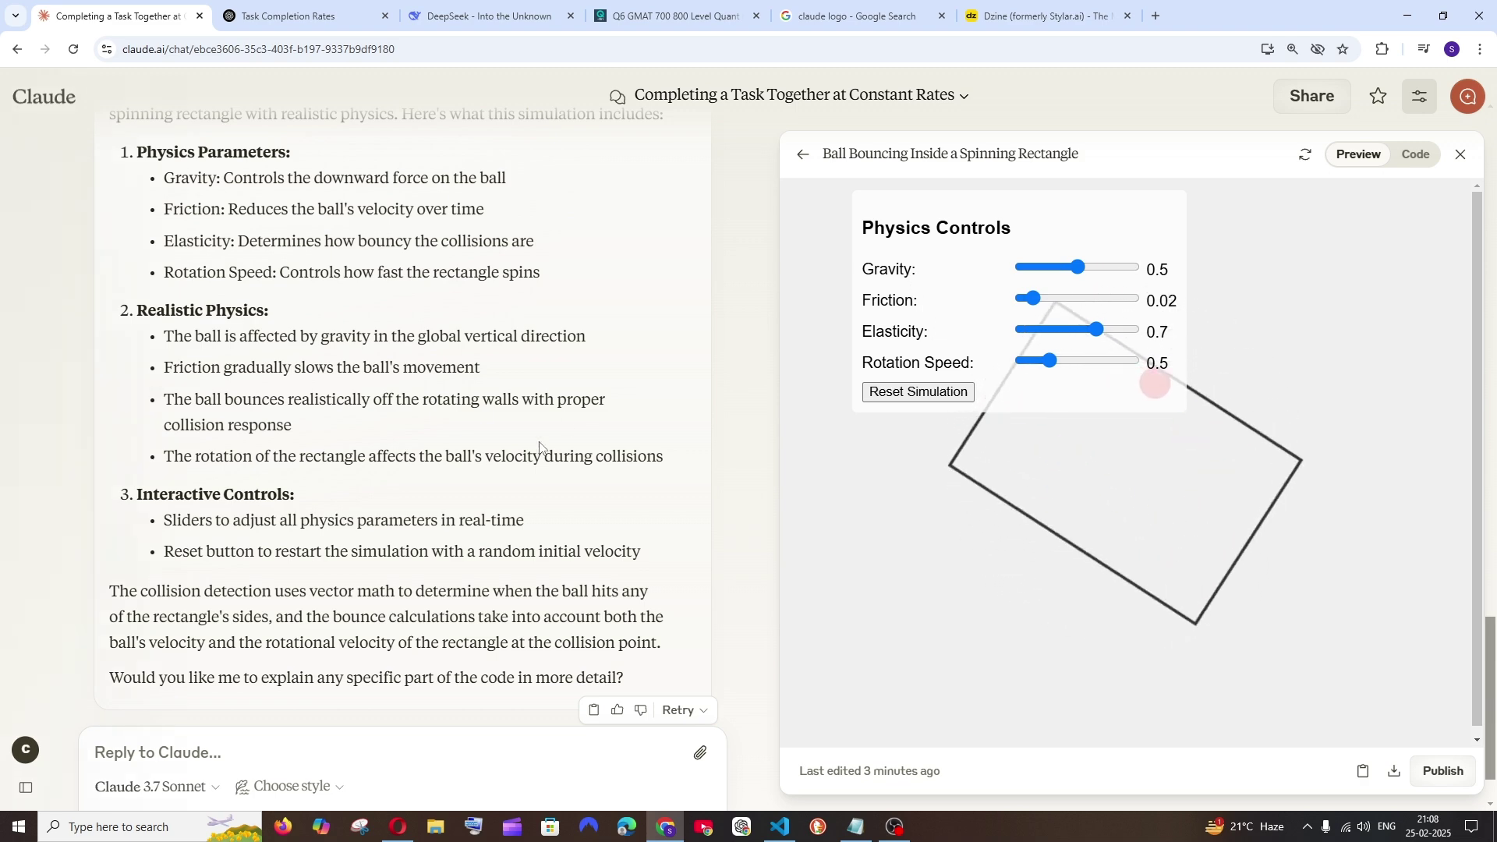
scroll(540, 444, "up", 7)
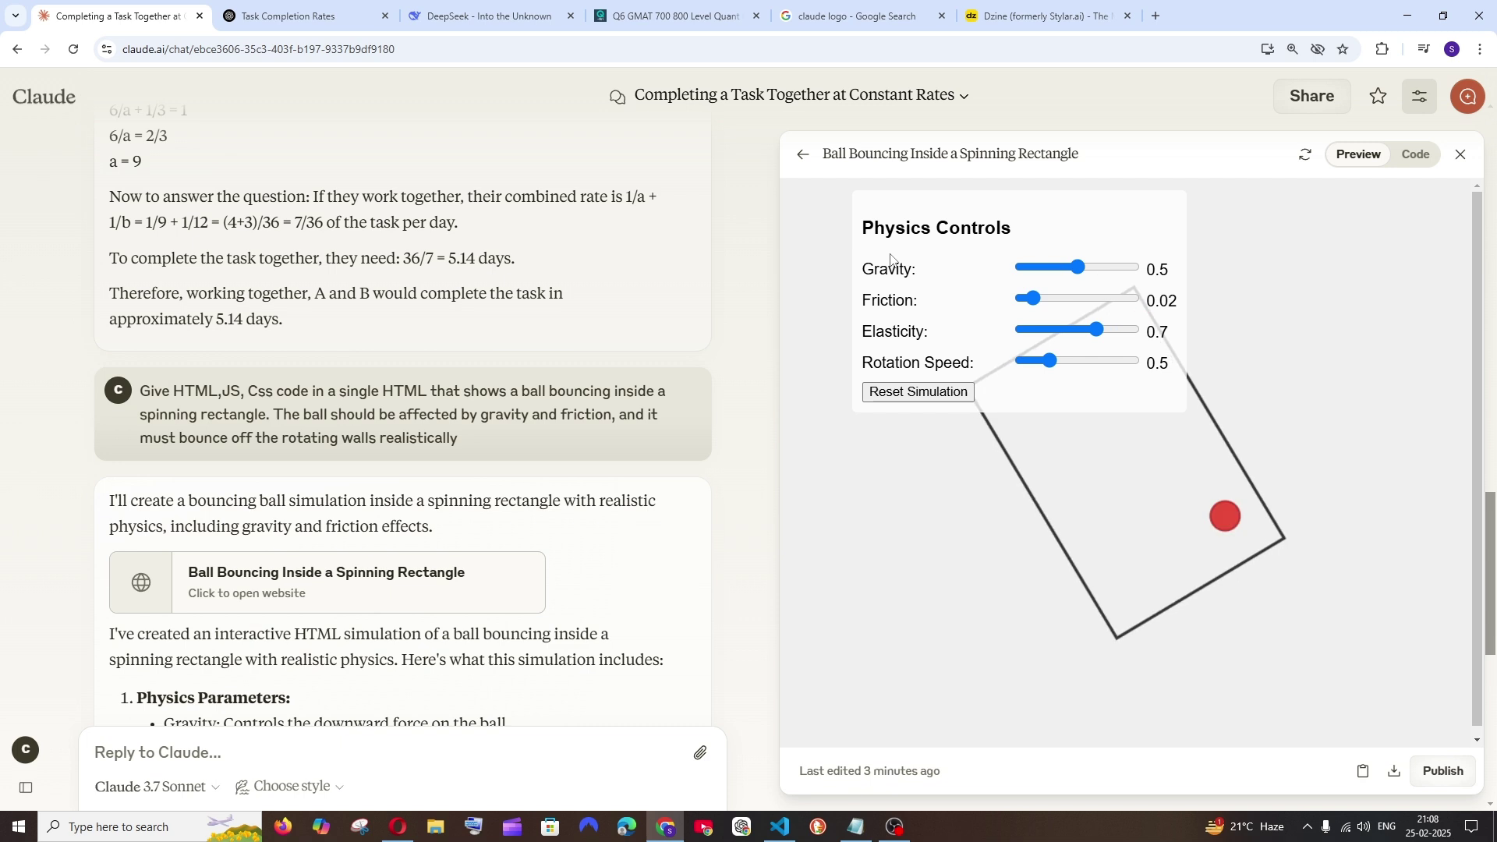
scroll(517, 451, "down", 2)
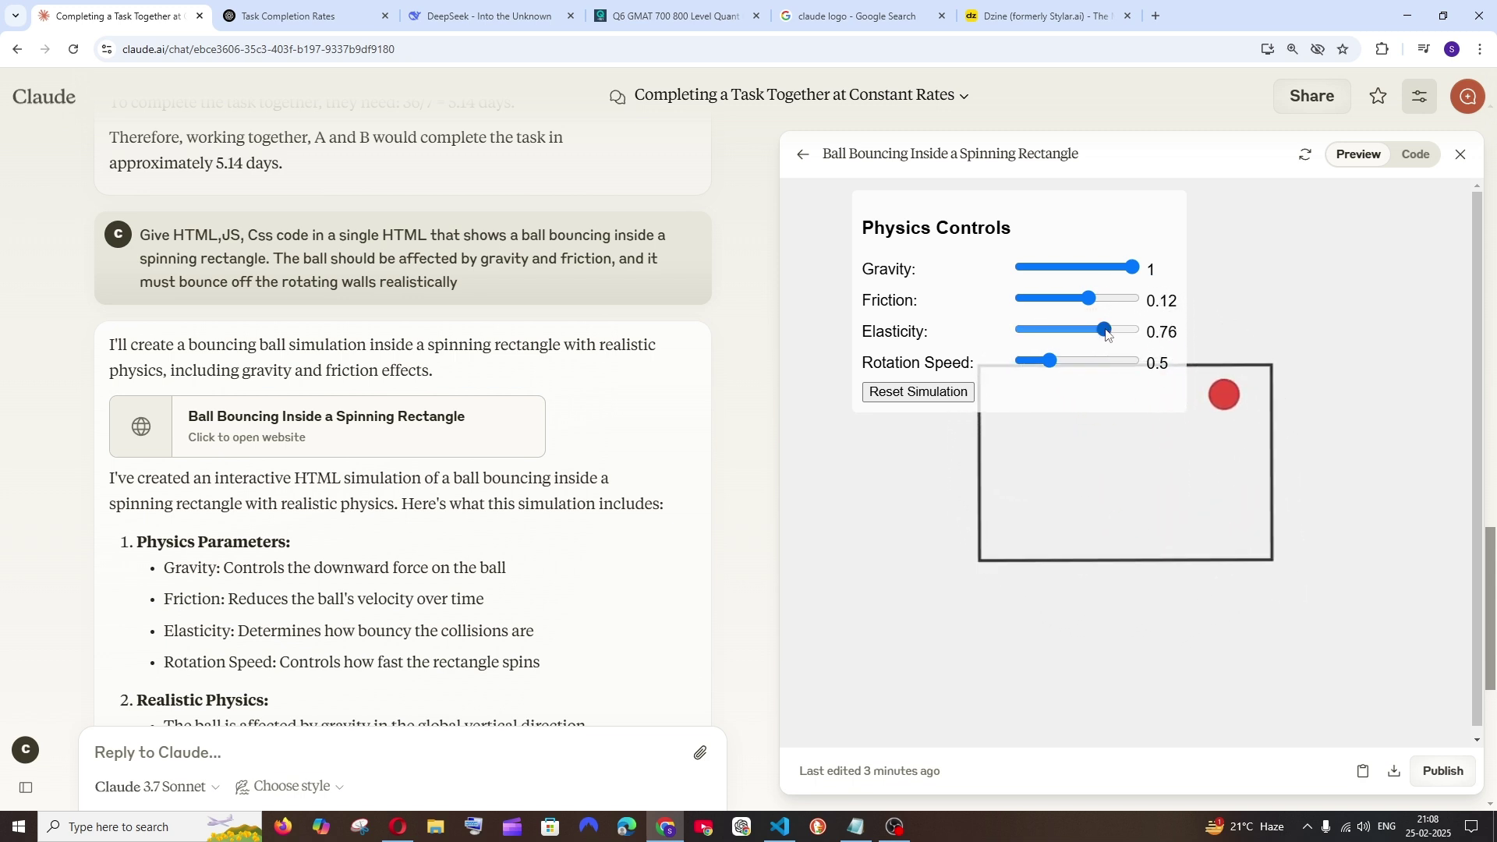
left_click_drag(1106, 334, 1108, 331)
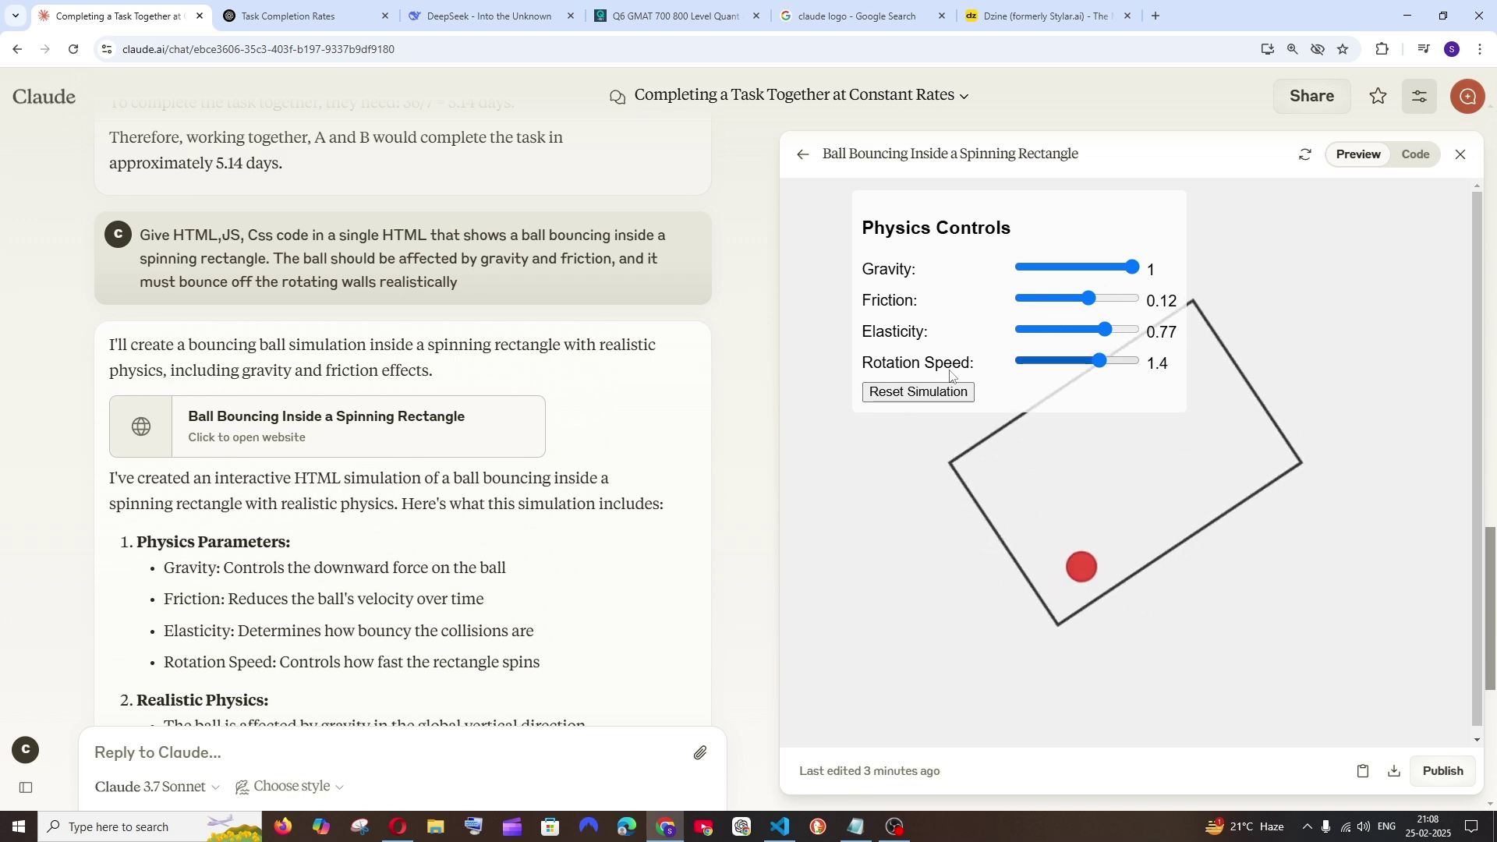
left_click_drag(1107, 329, 1049, 329)
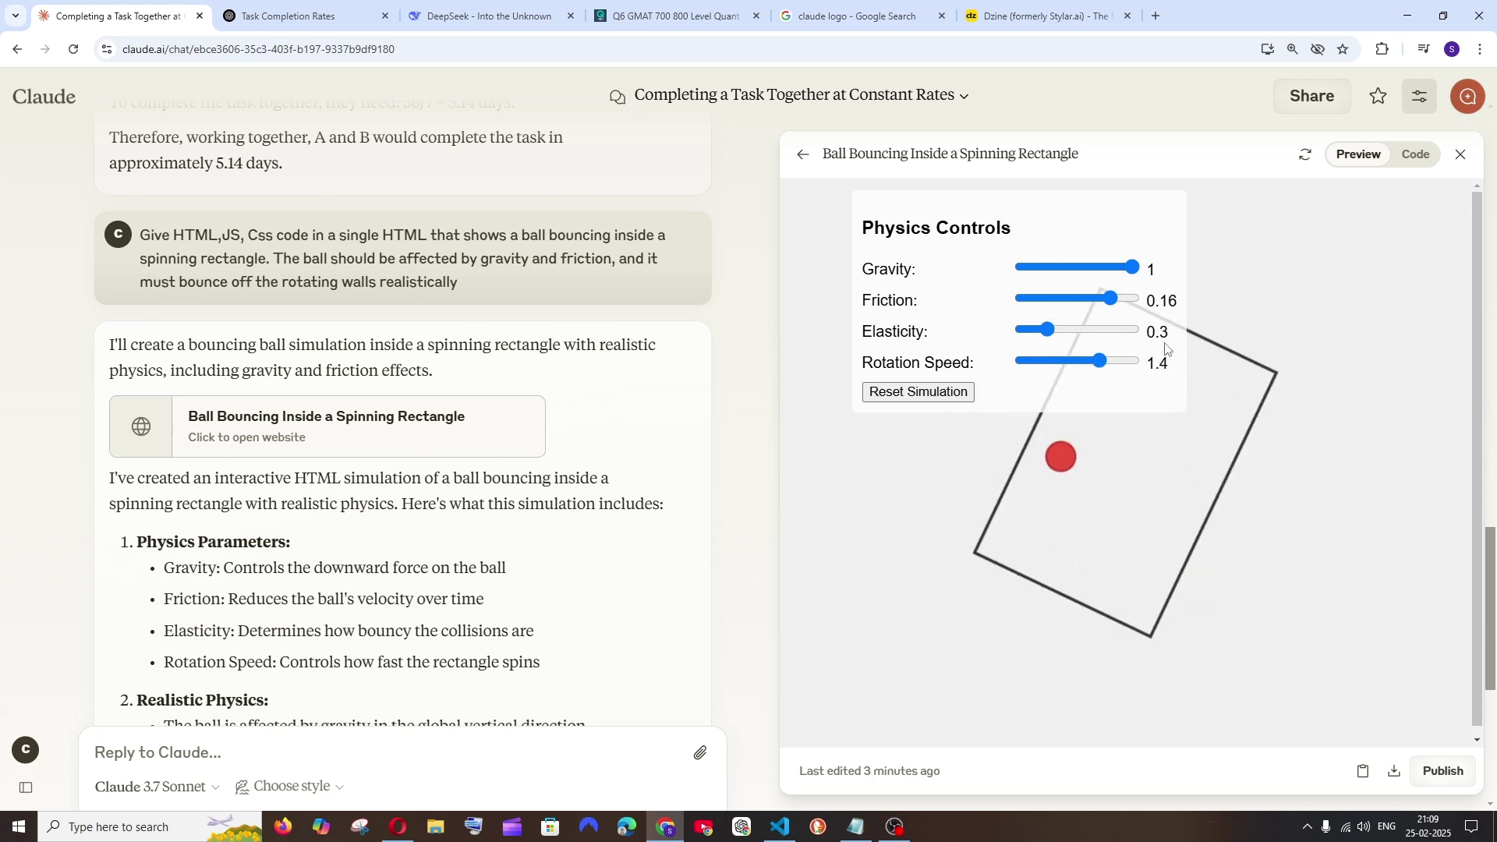
Step: Open ChatGPT's bouncing-ball code in the canvas editor and run its live preview
left_click(289, 15)
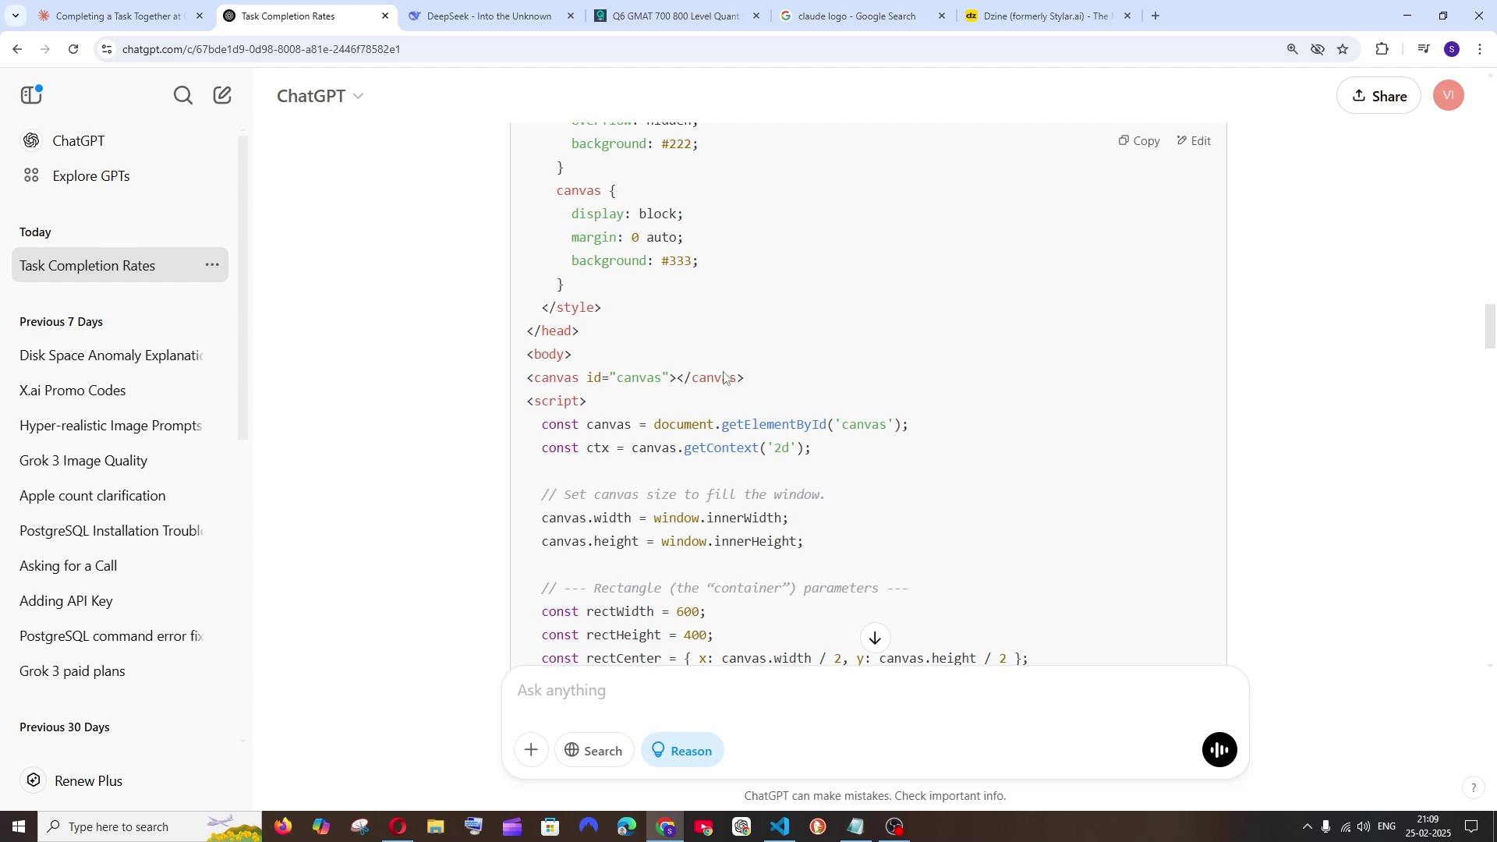
scroll(725, 378, "down", 15)
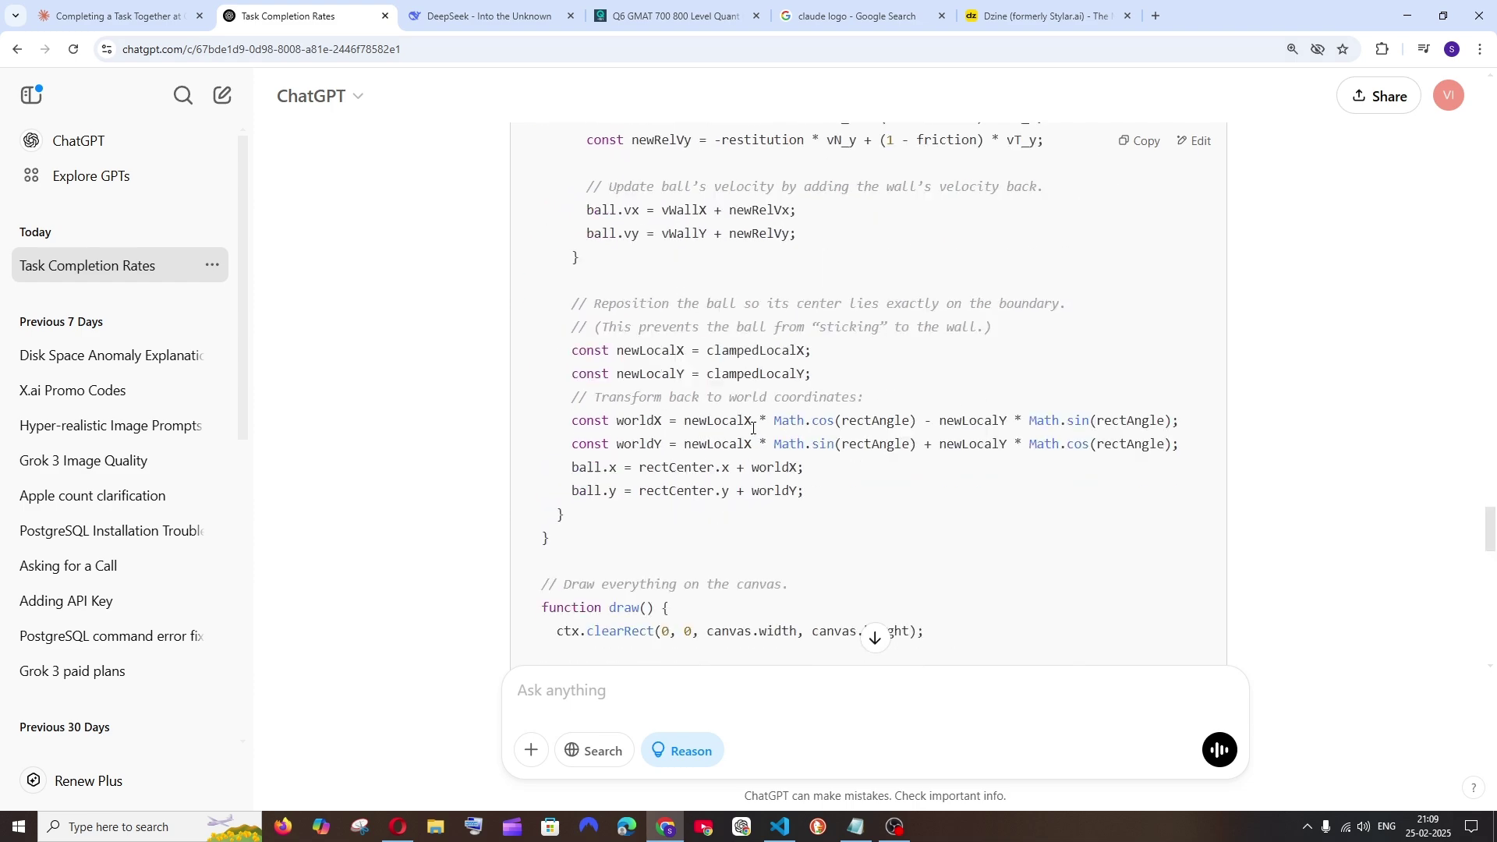
scroll(753, 428, "down", 10)
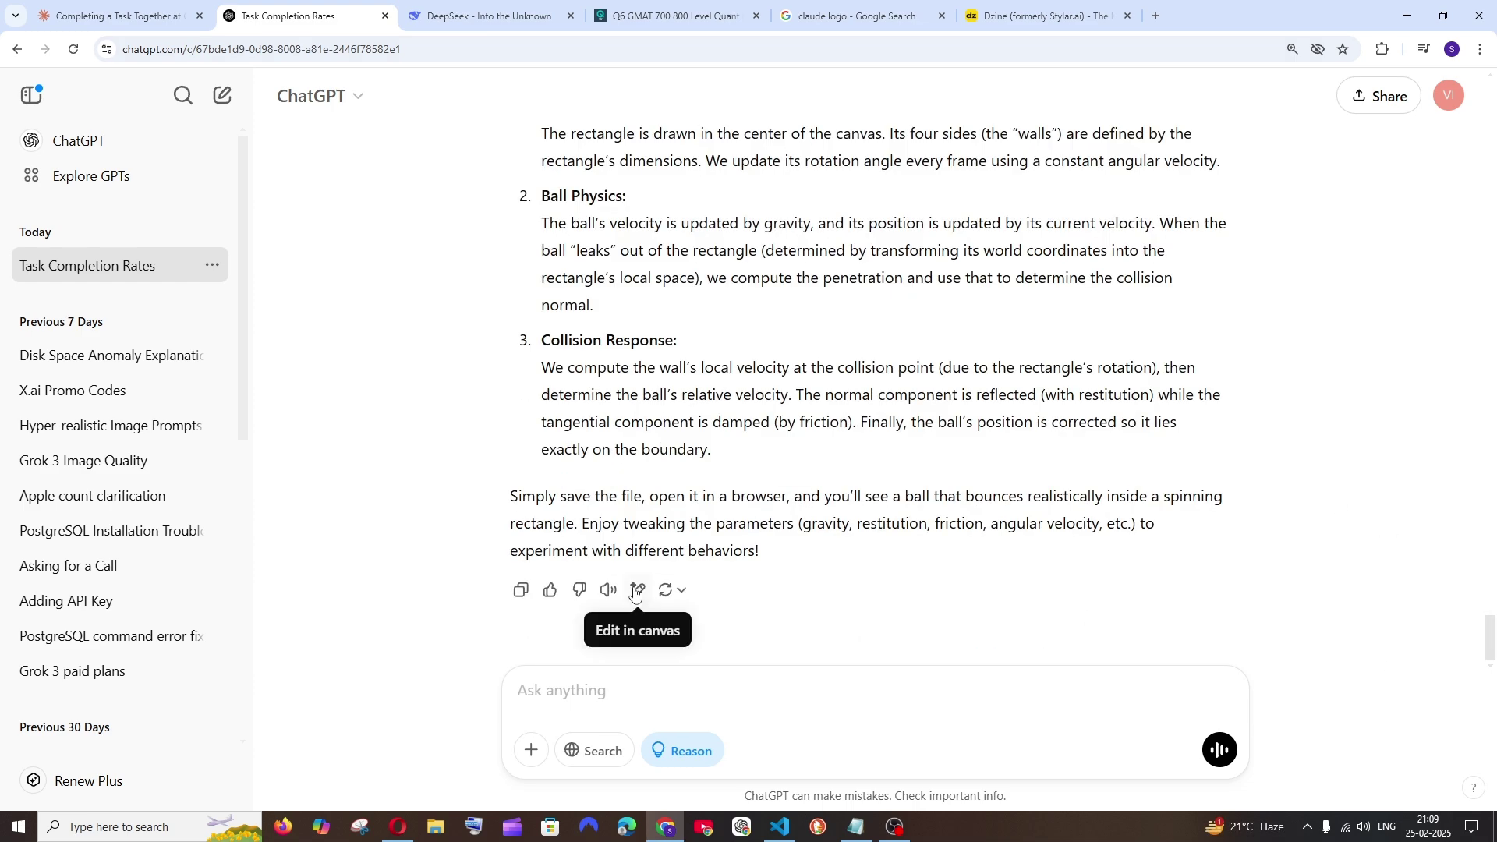
left_click(636, 592)
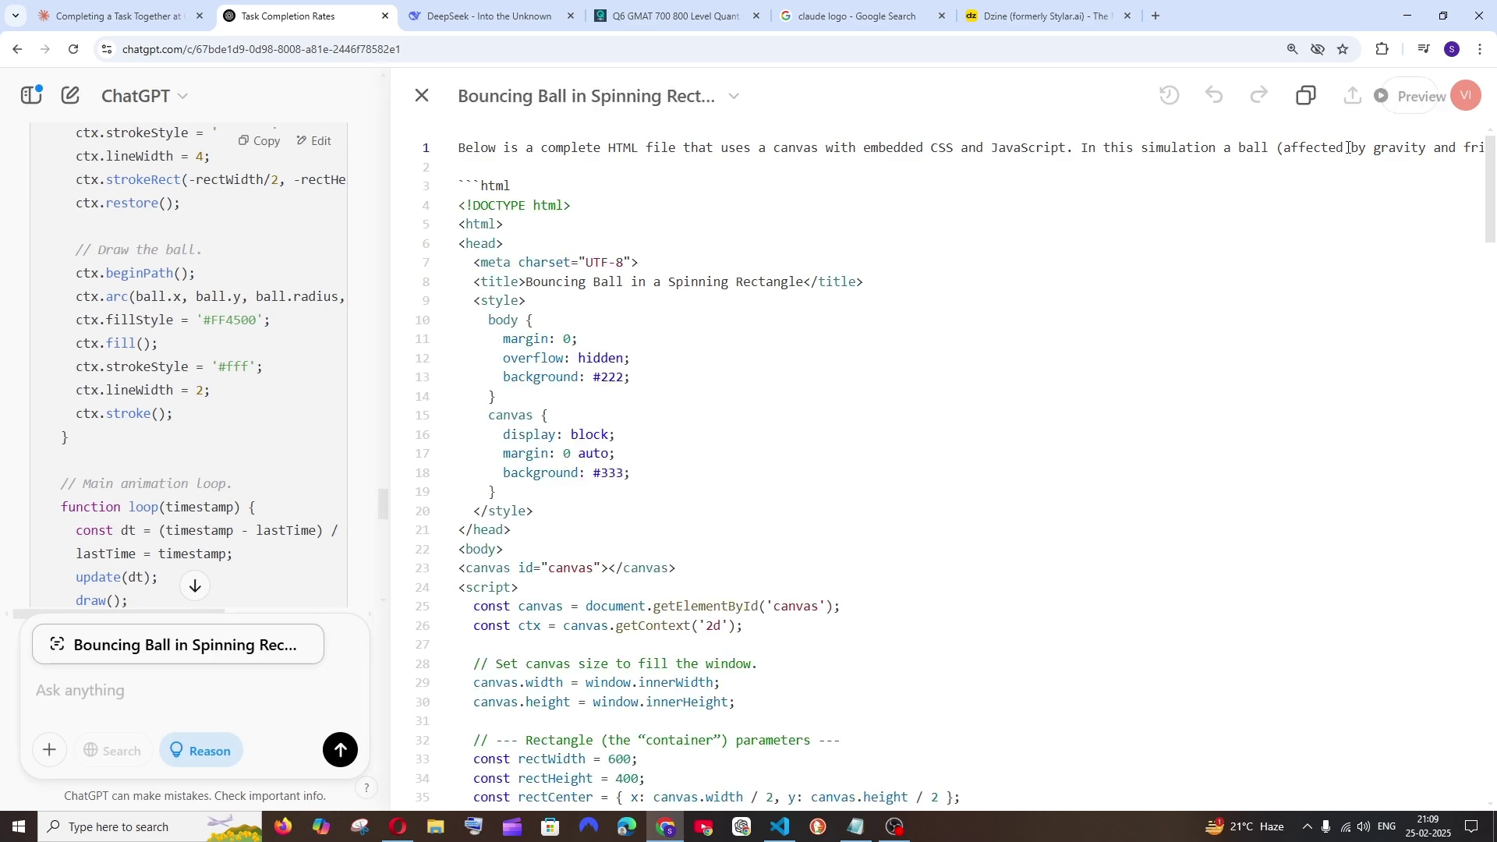
left_click(1379, 100)
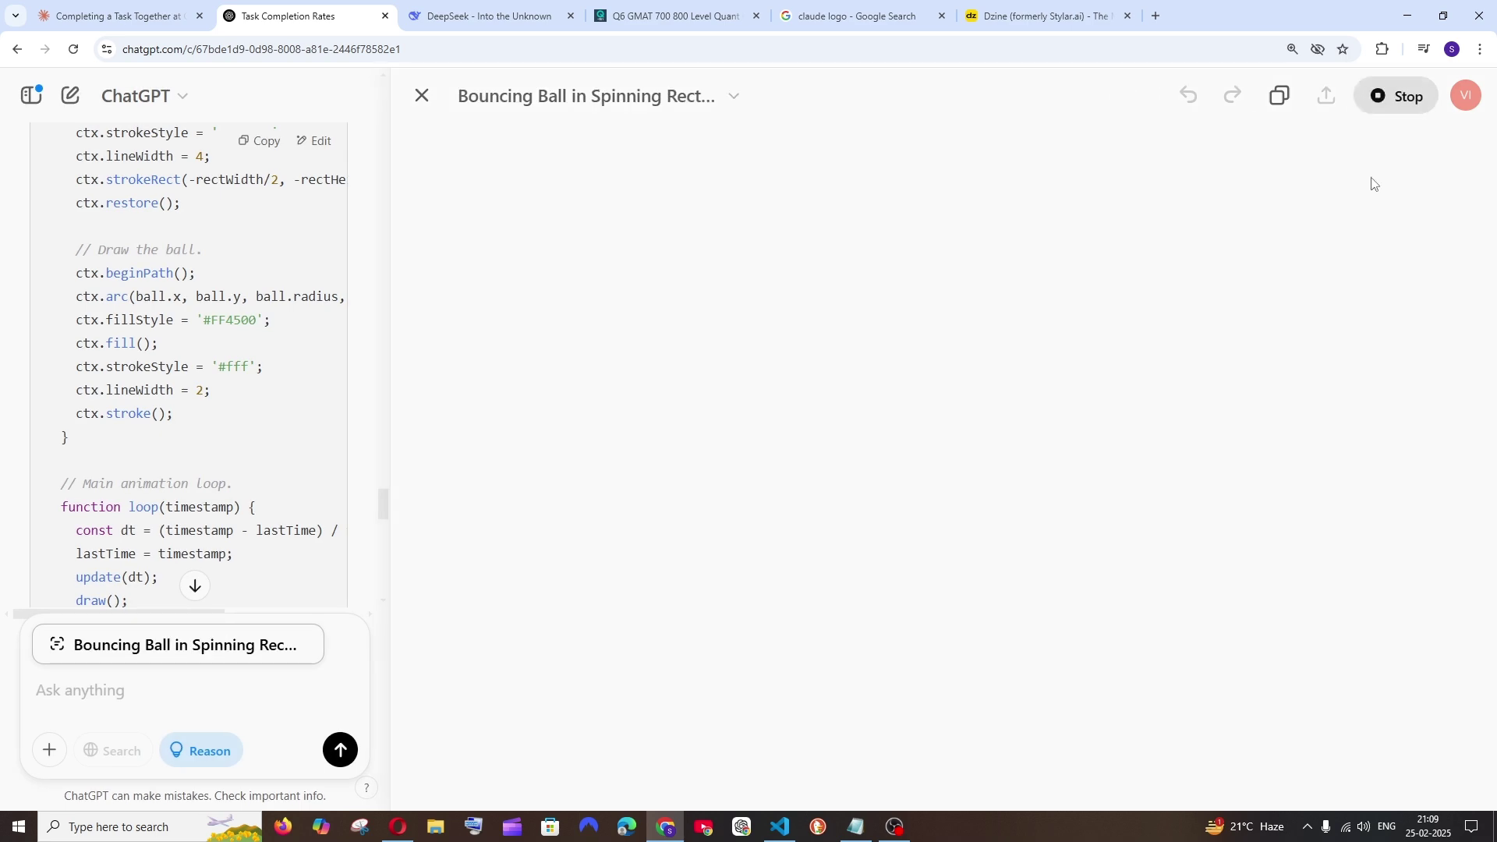
key("ctrl+minus")
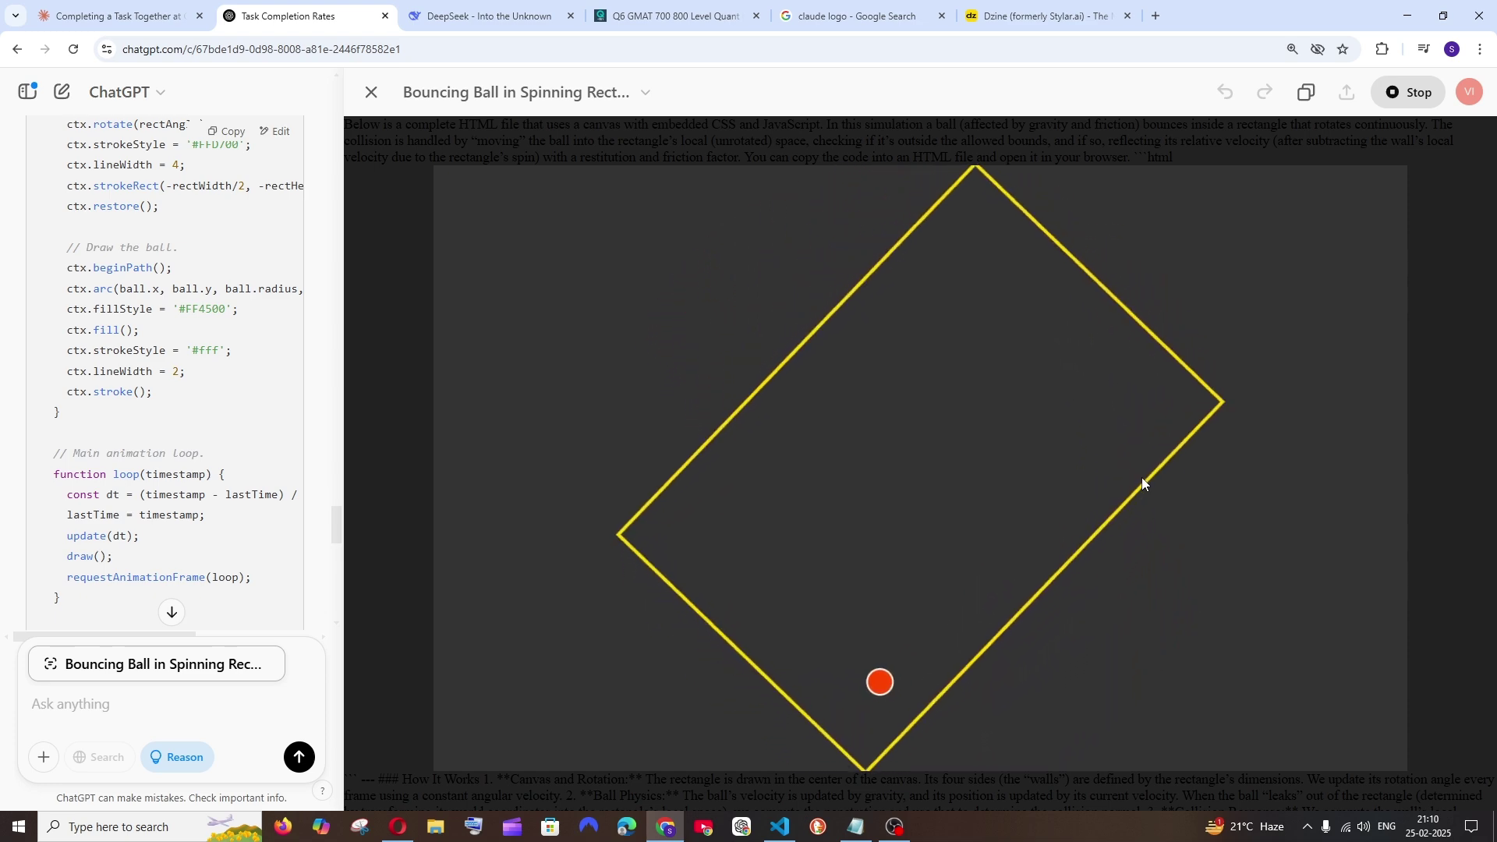
Step: Close ChatGPT's preview, run DeepSeek's bouncing-ball HTML preview, then return to the Notepad prompts
left_click(372, 93)
left_click(482, 16)
scroll(1096, 462, "down", 2)
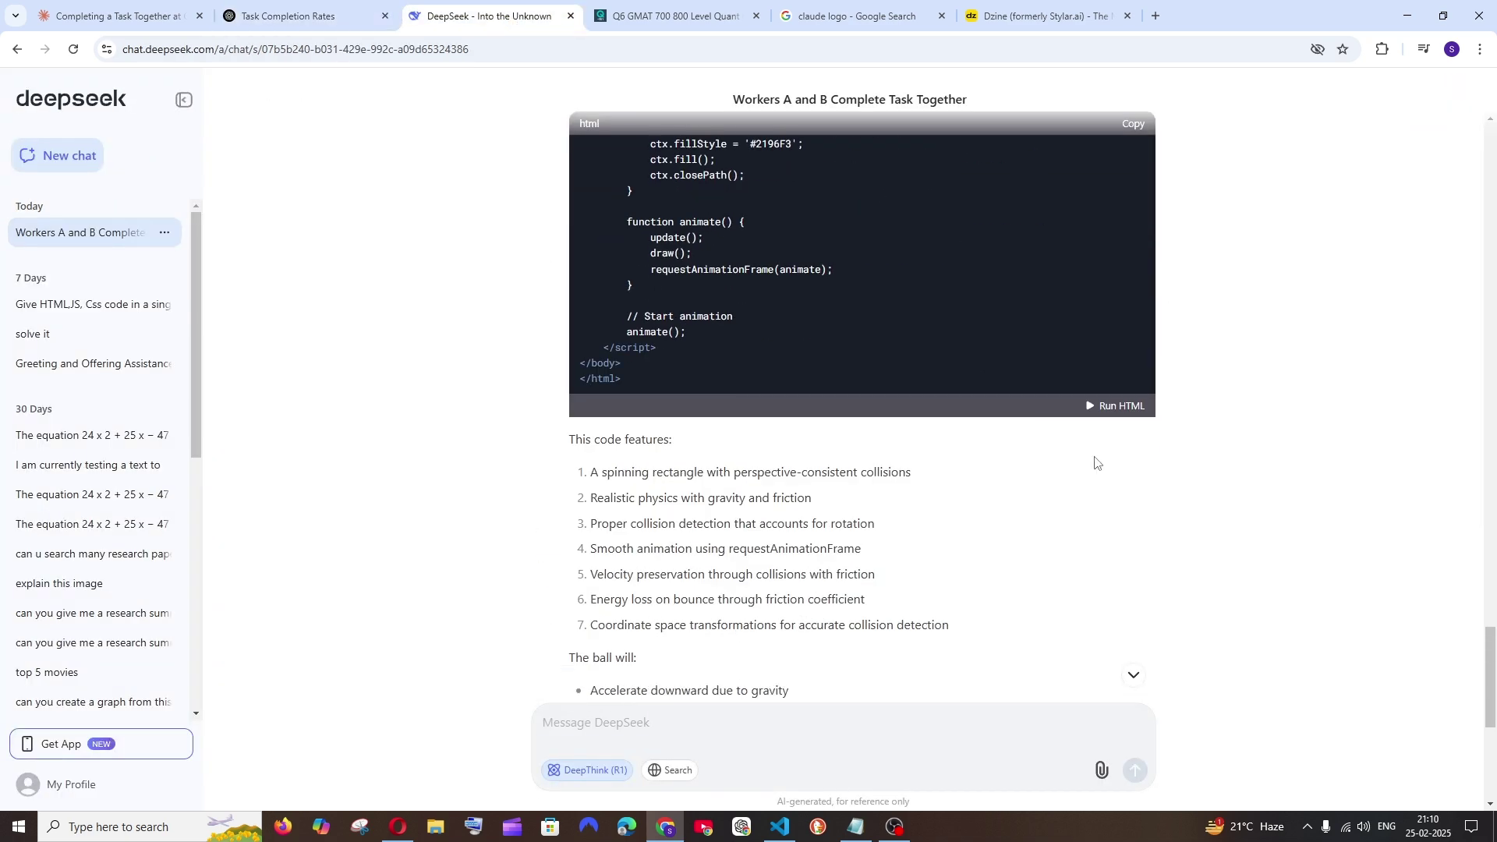
left_click(1099, 407)
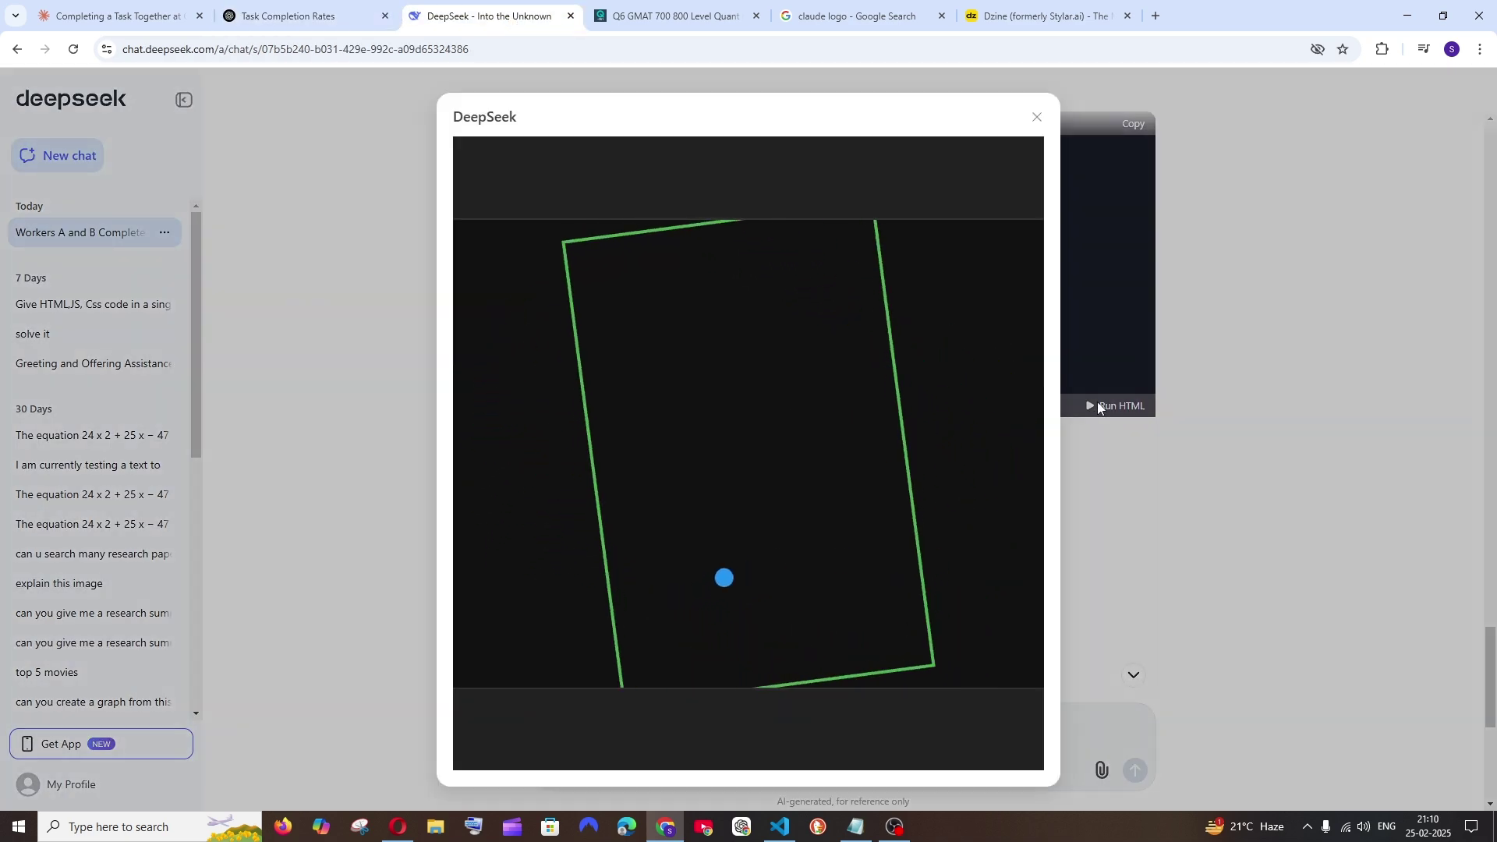
key("ctrl+minus")
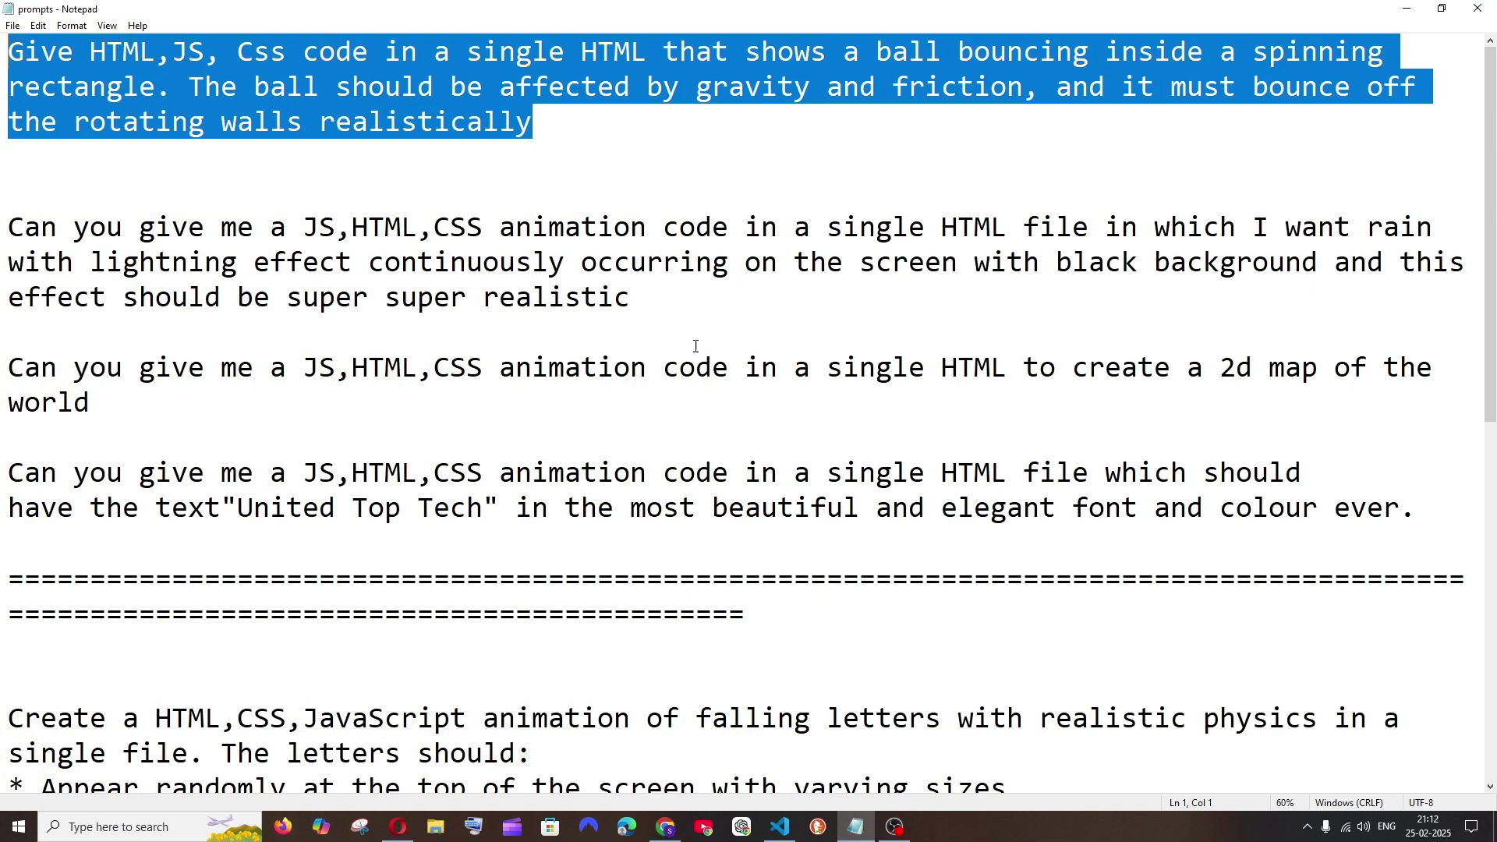
left_click(695, 345)
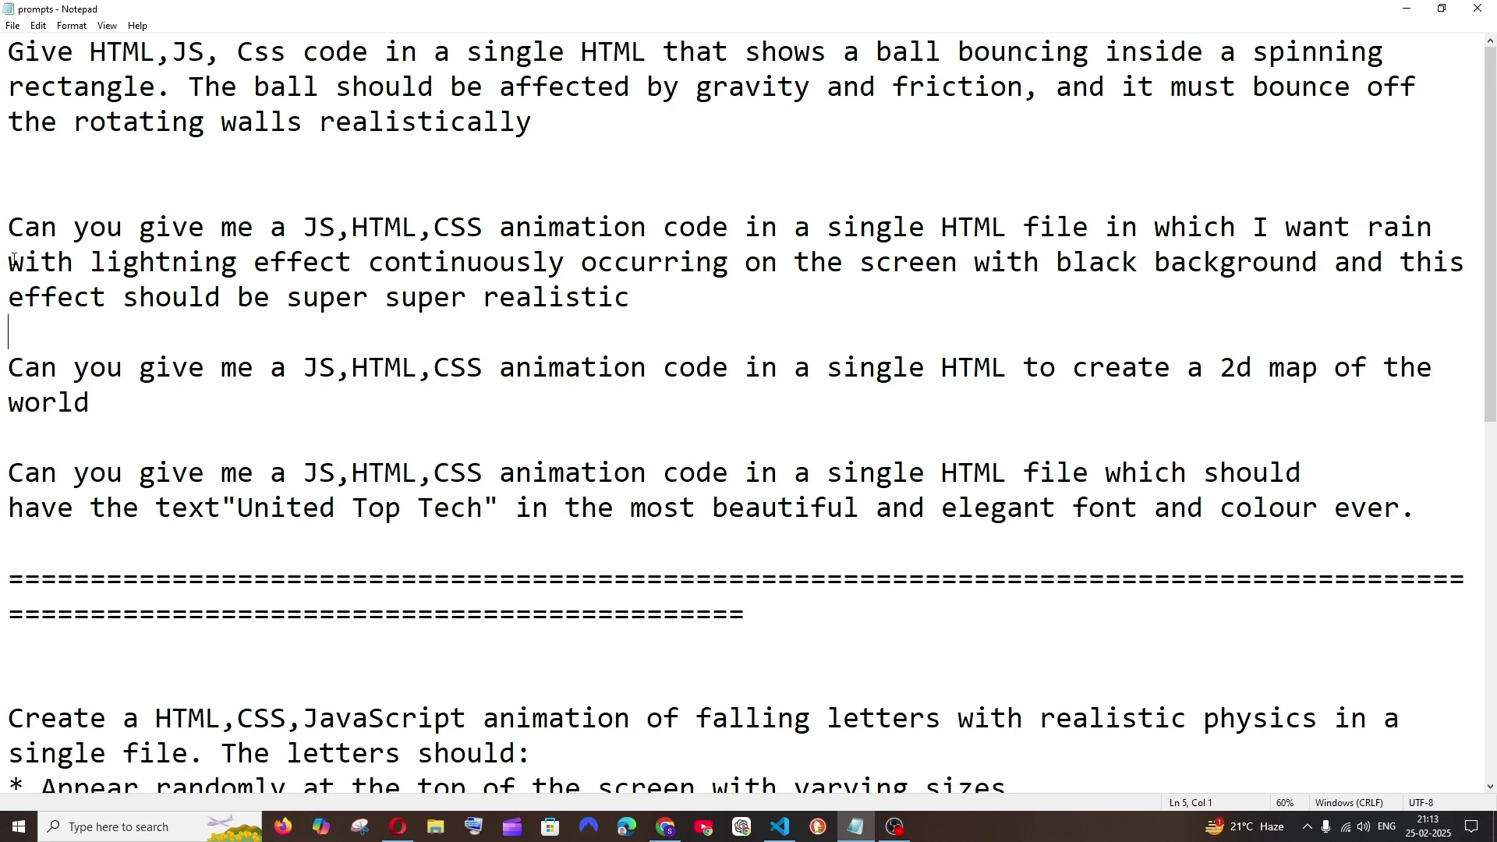
Step: Select the whole rain-with-lightning prompt paragraph in Notepad
left_click_drag(13, 261, 1097, 267)
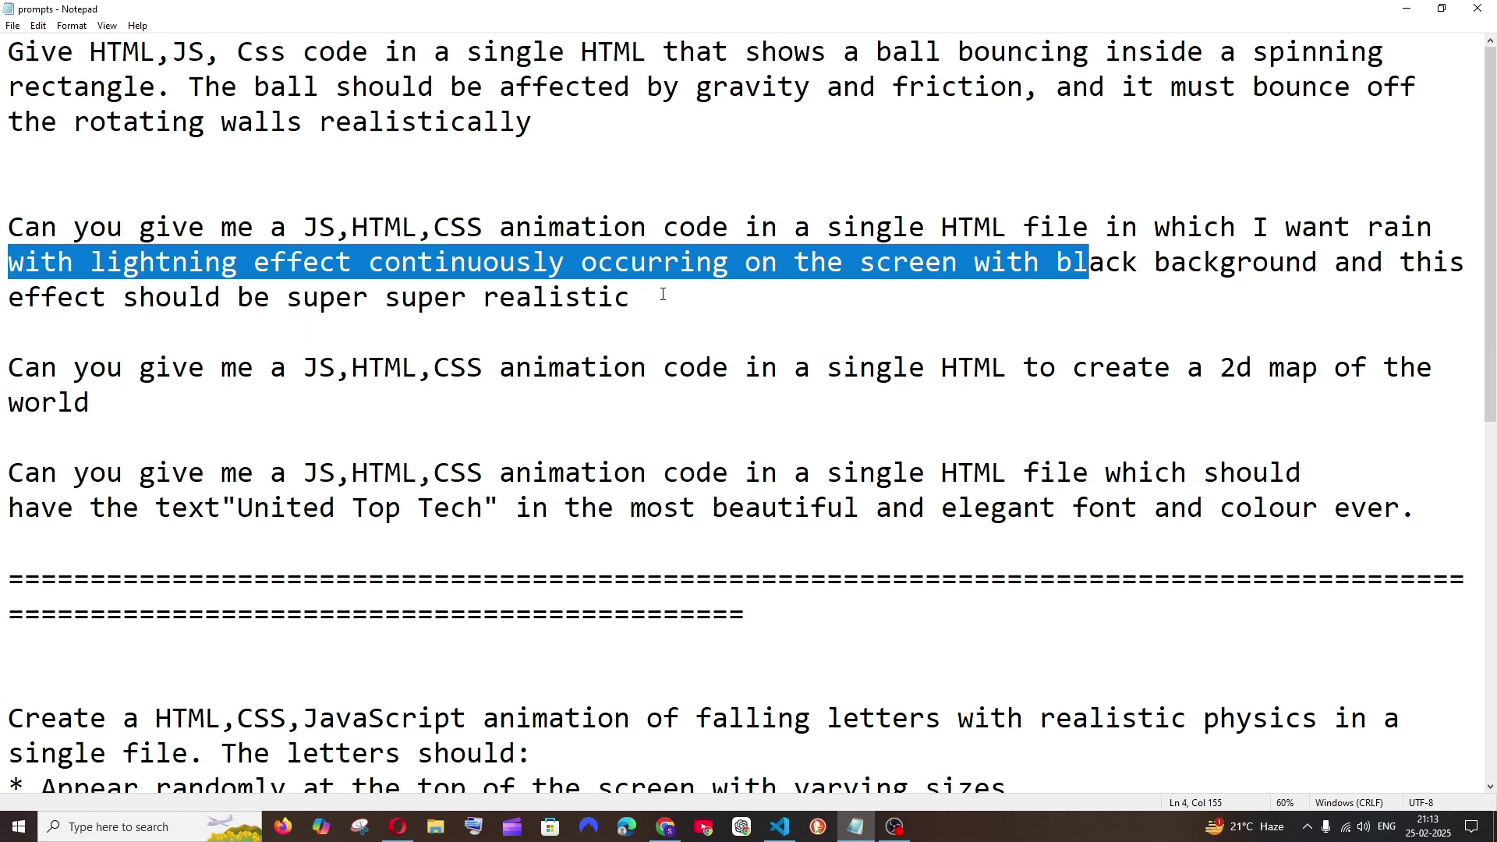
left_click_drag(689, 295, 2, 231)
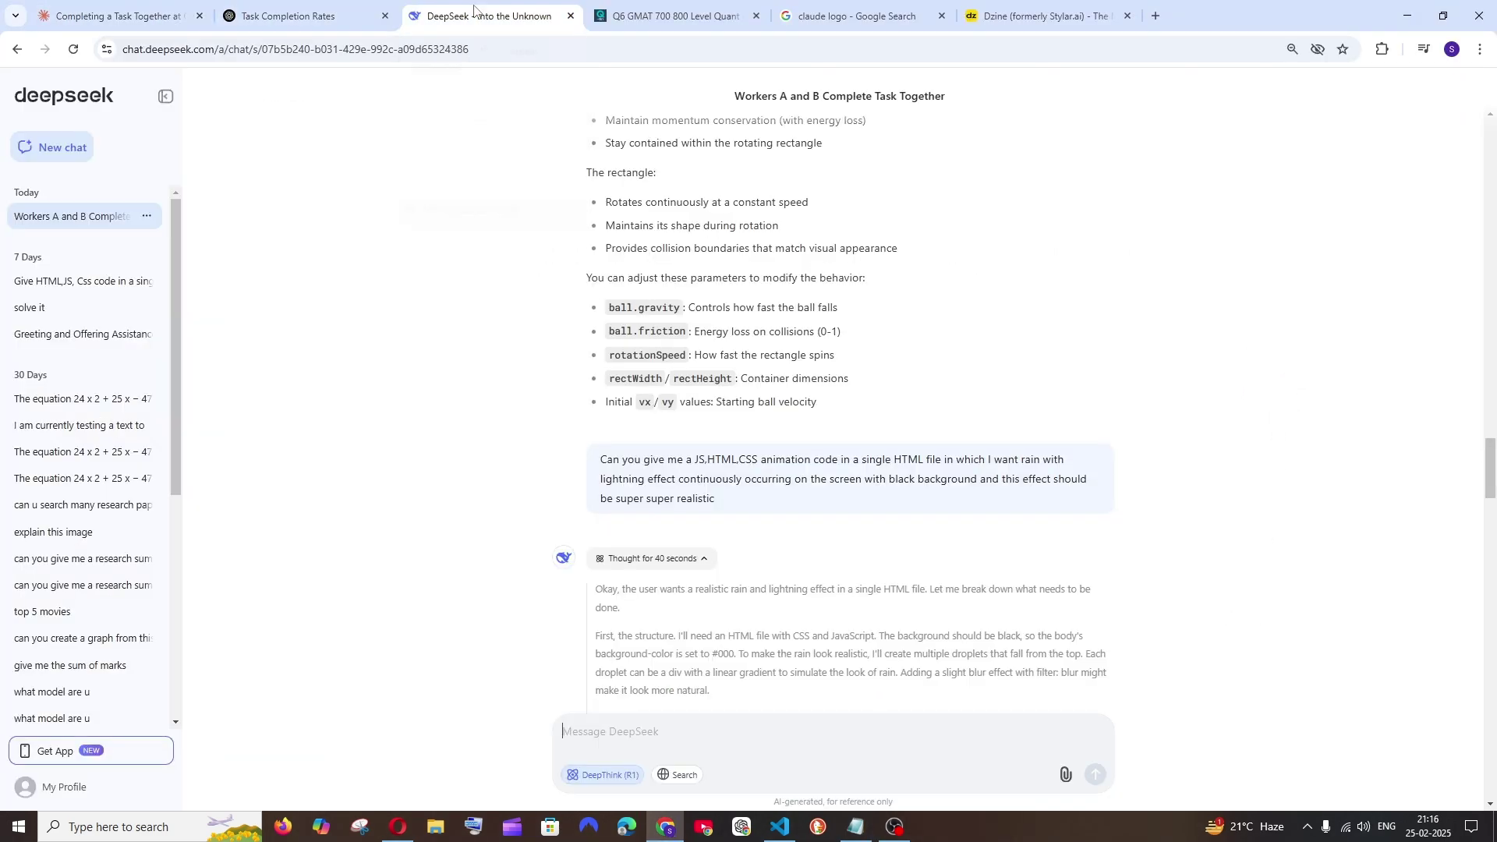
scroll(618, 358, "down", 20)
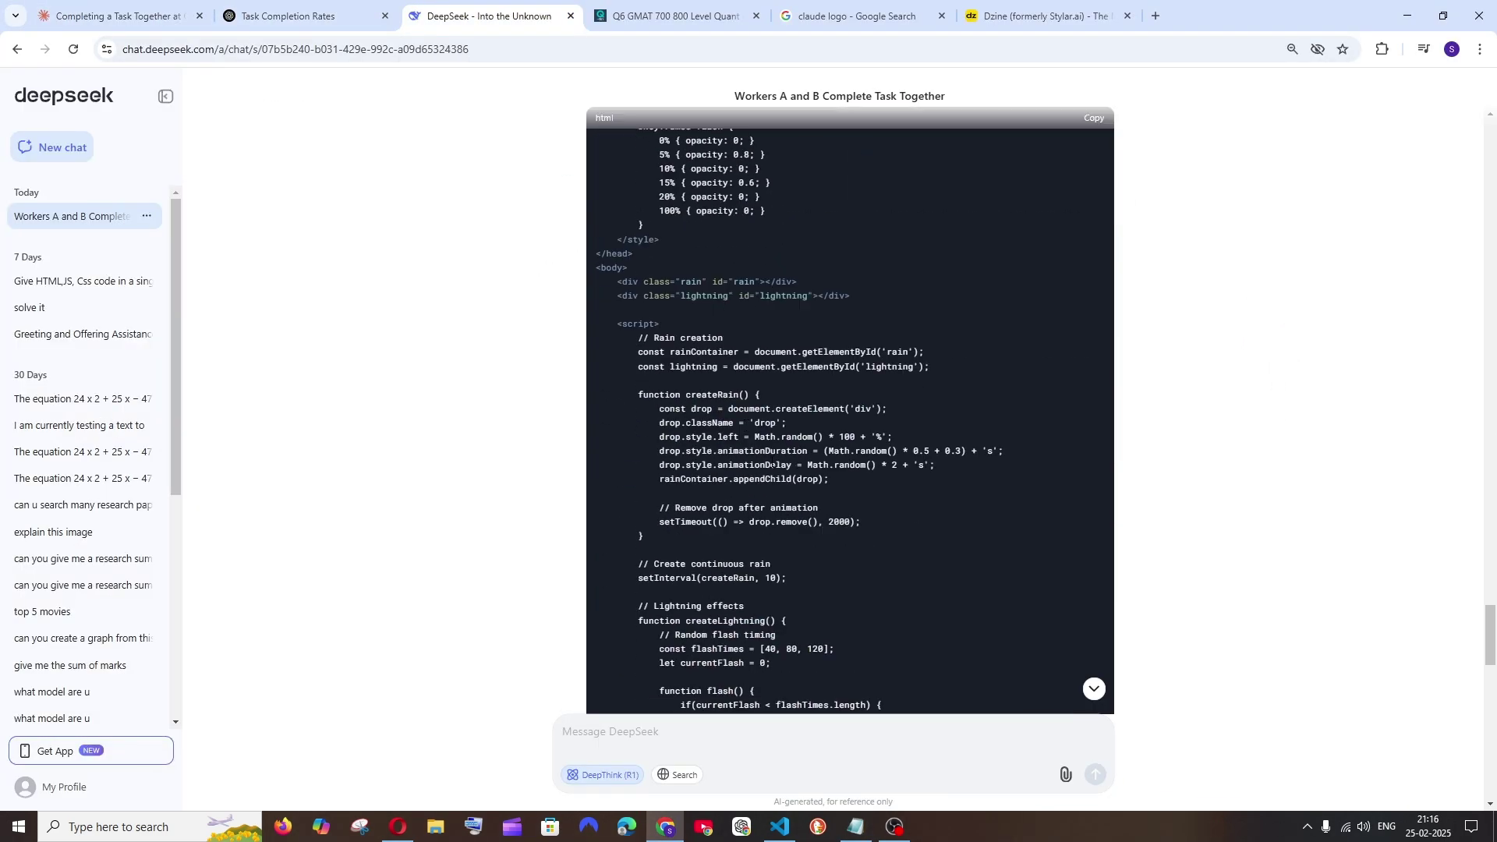
scroll(772, 464, "up", 8)
scroll(772, 464, "up", 10)
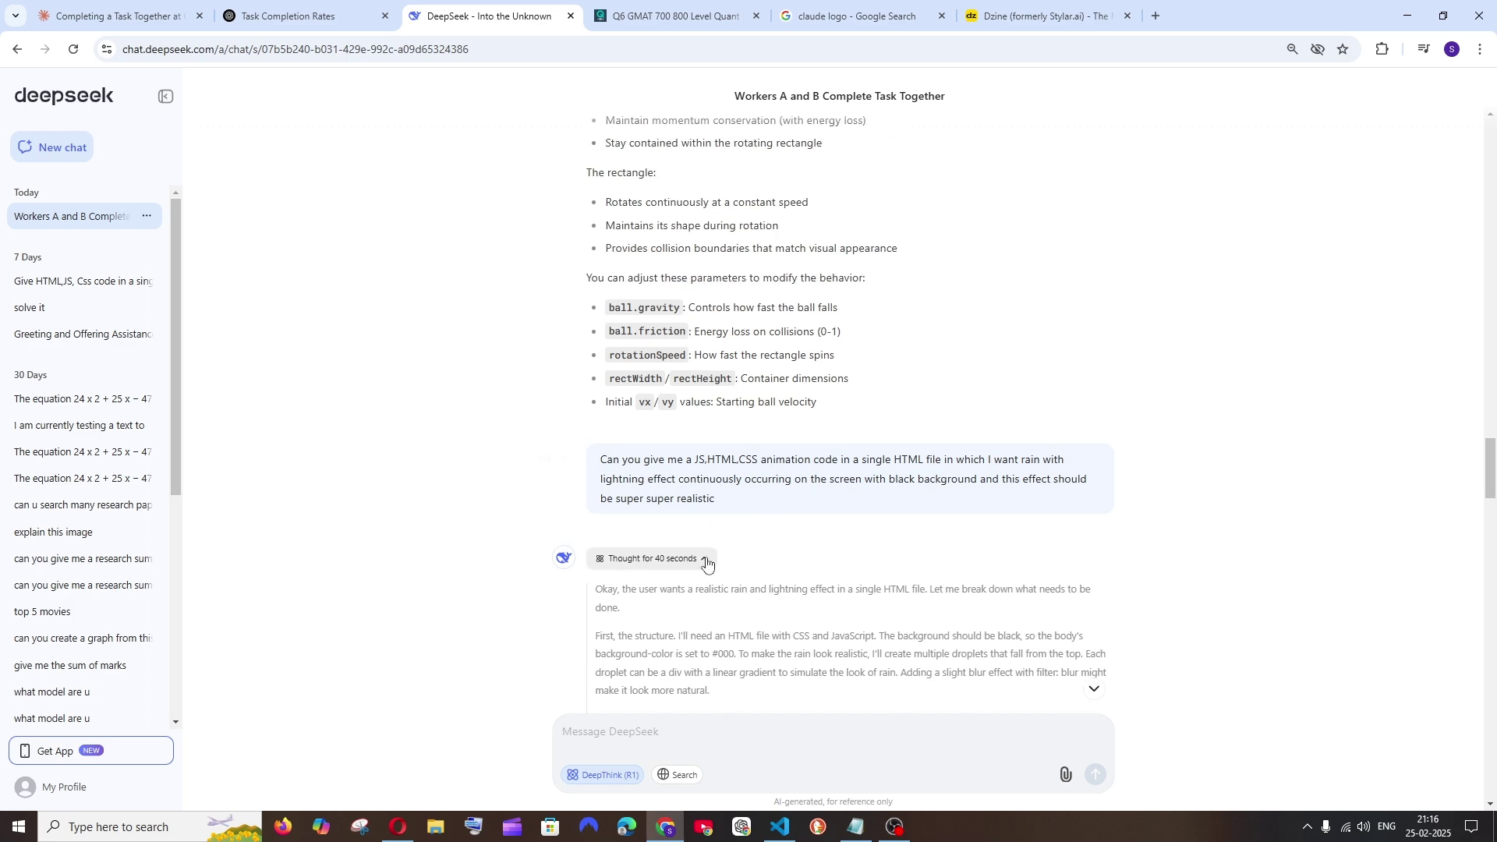
scroll(707, 562, "down", 20)
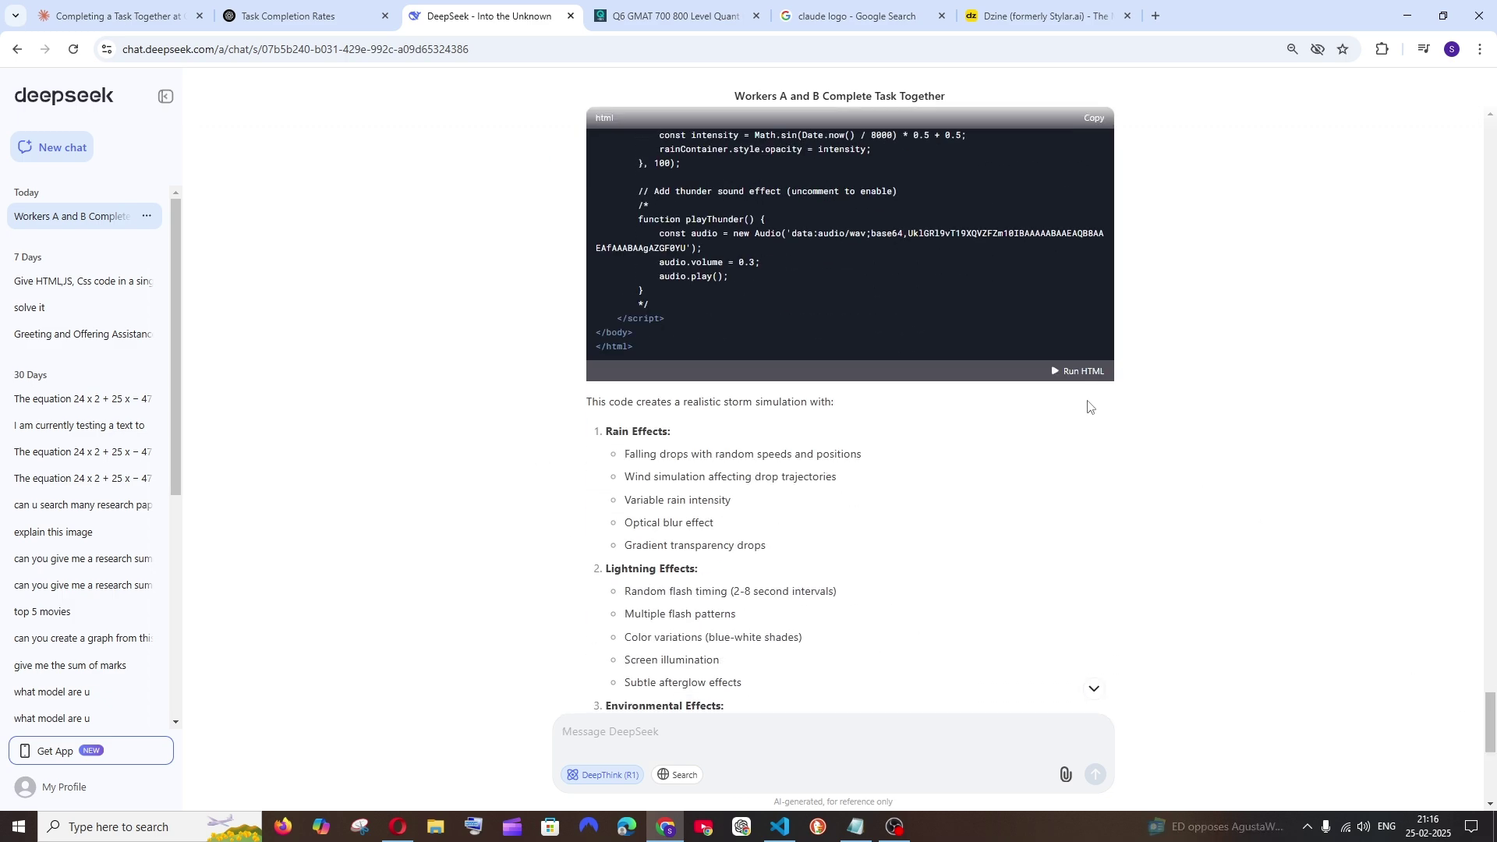
left_click(1080, 373)
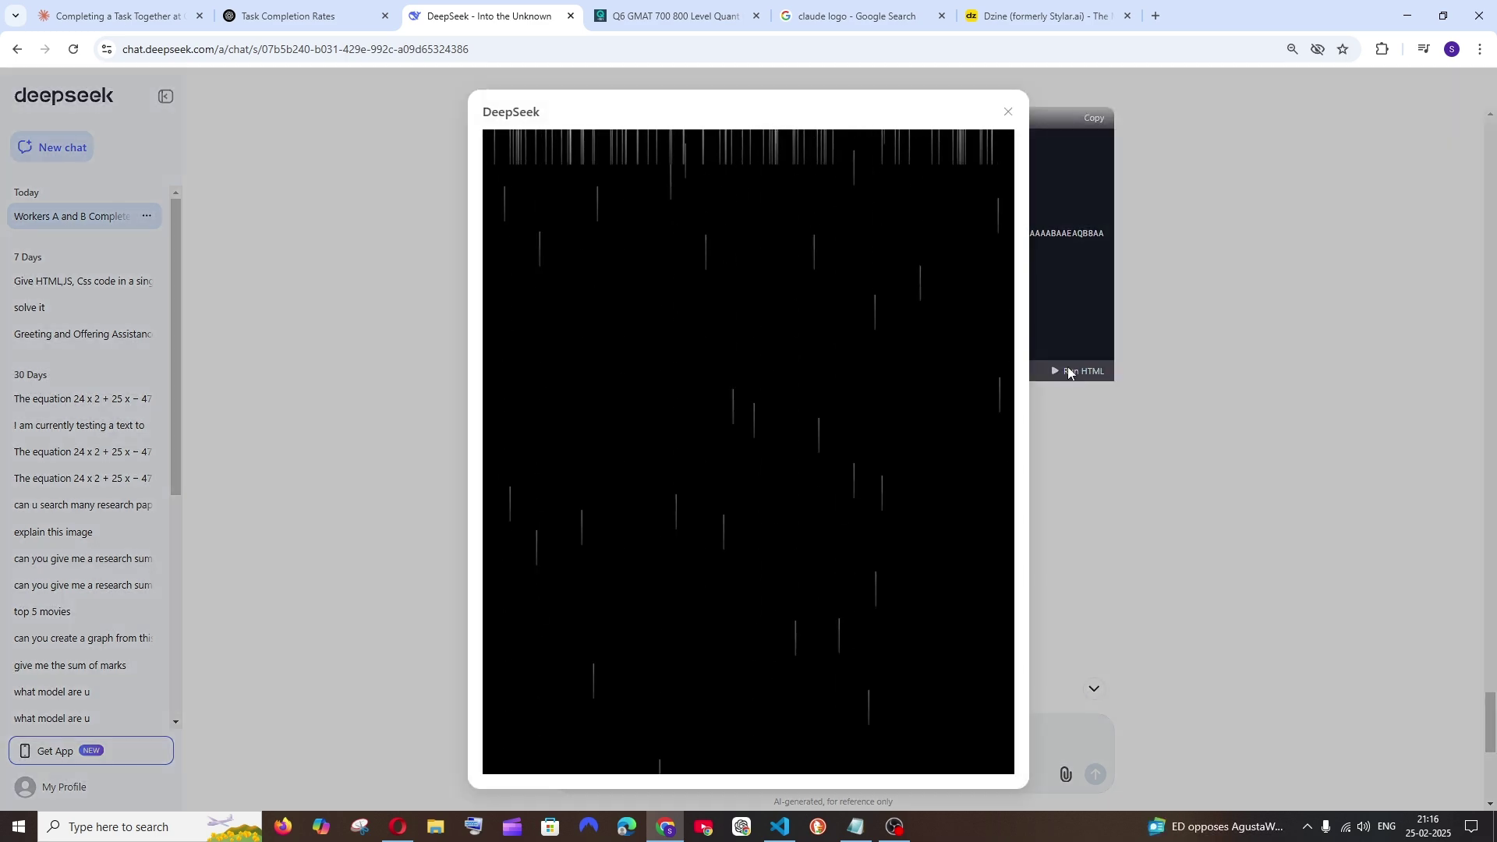
left_click(1181, 347)
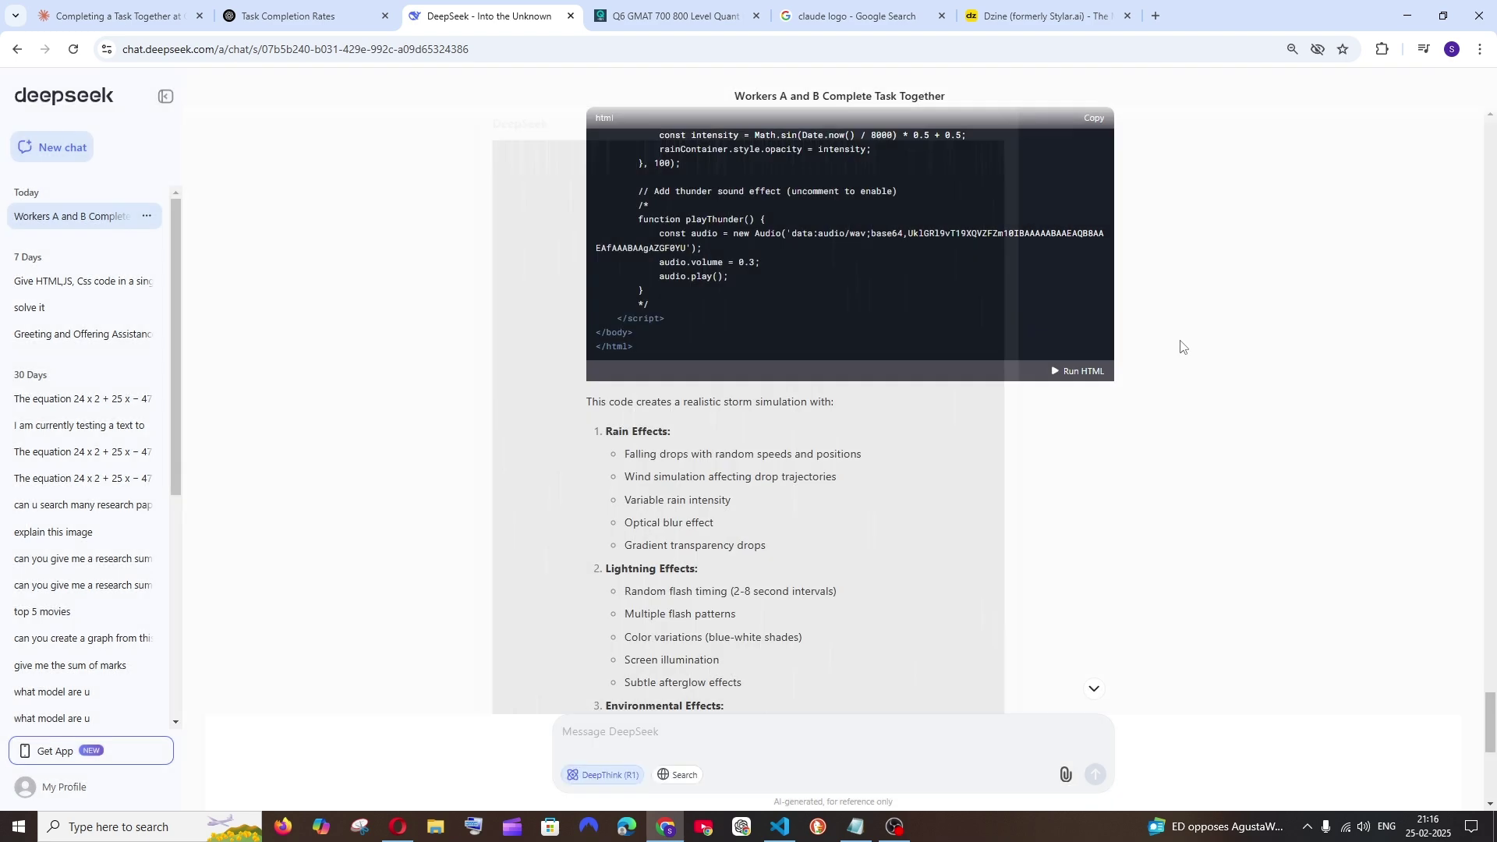
scroll(863, 488, "up", 15)
scroll(863, 488, "down", 8)
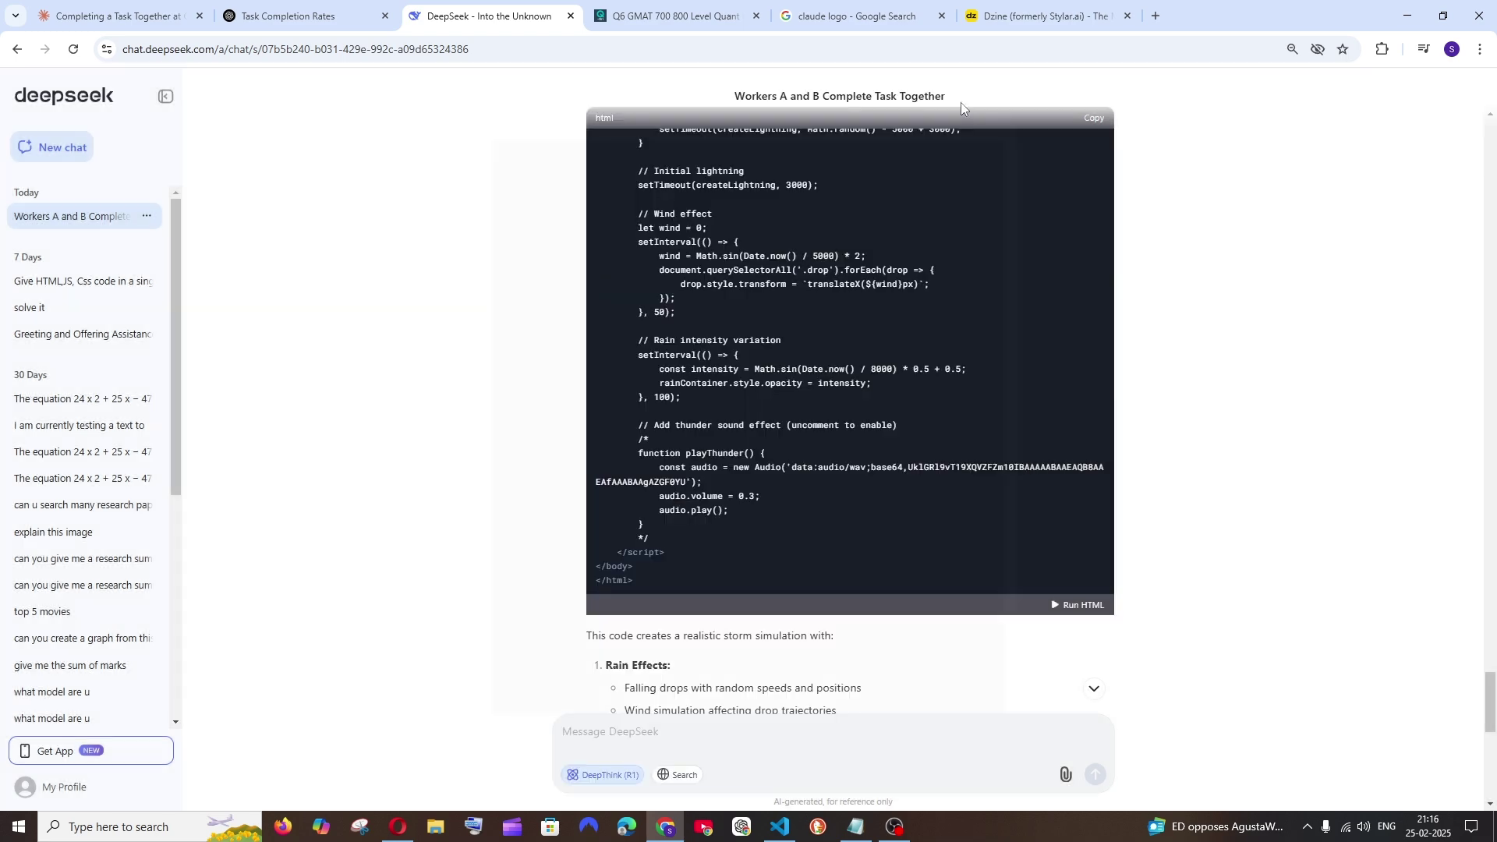
Step: Switch to the ChatGPT Task Completion Rates chat and scroll to its rain code
left_click(325, 14)
scroll(1273, 546, "down", 15)
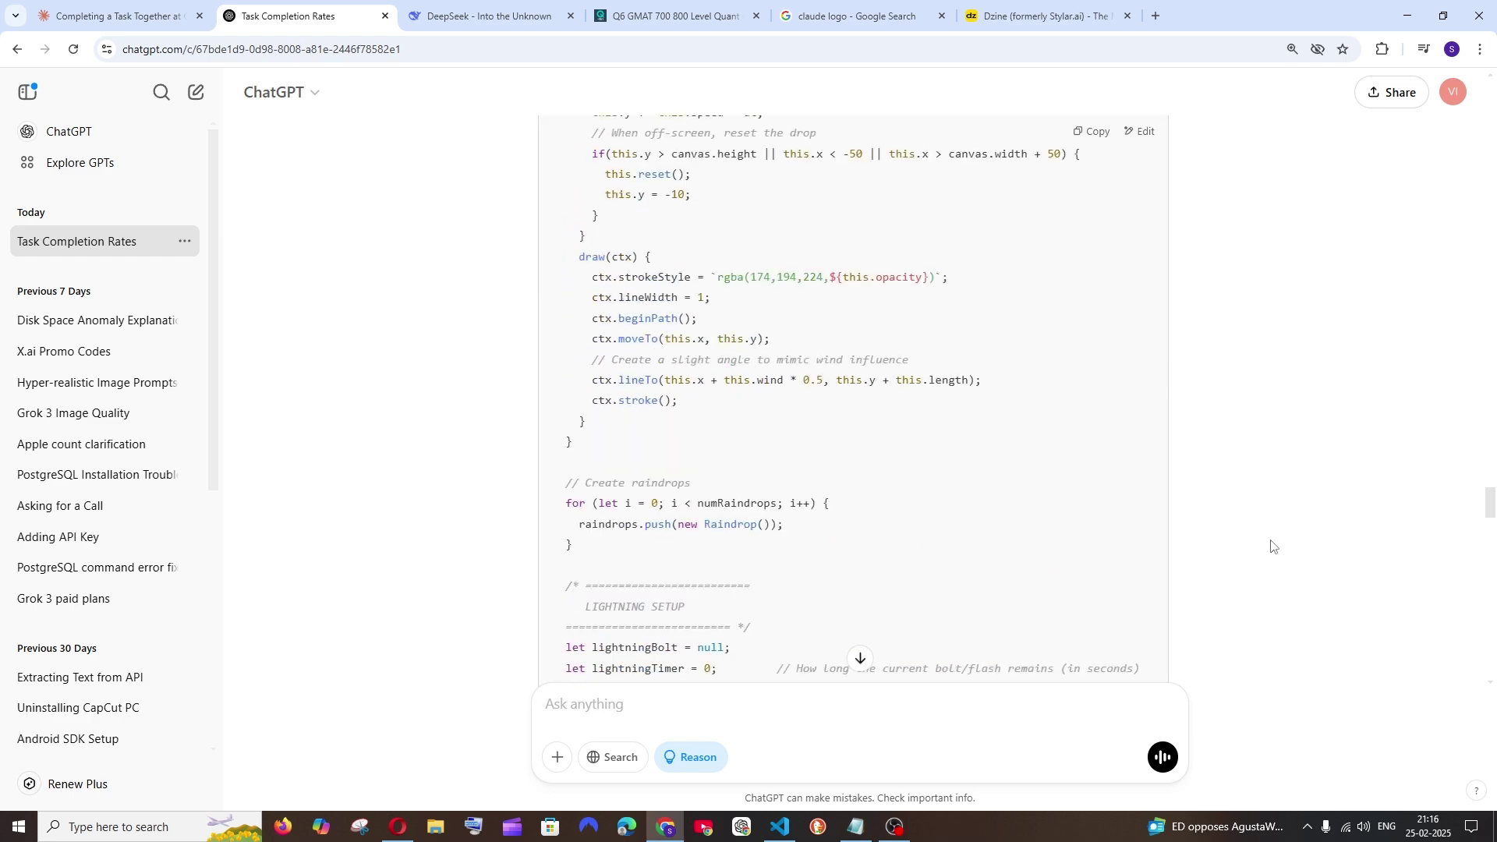
left_click_drag(1491, 502, 1492, 679)
scroll(874, 528, "up", 4)
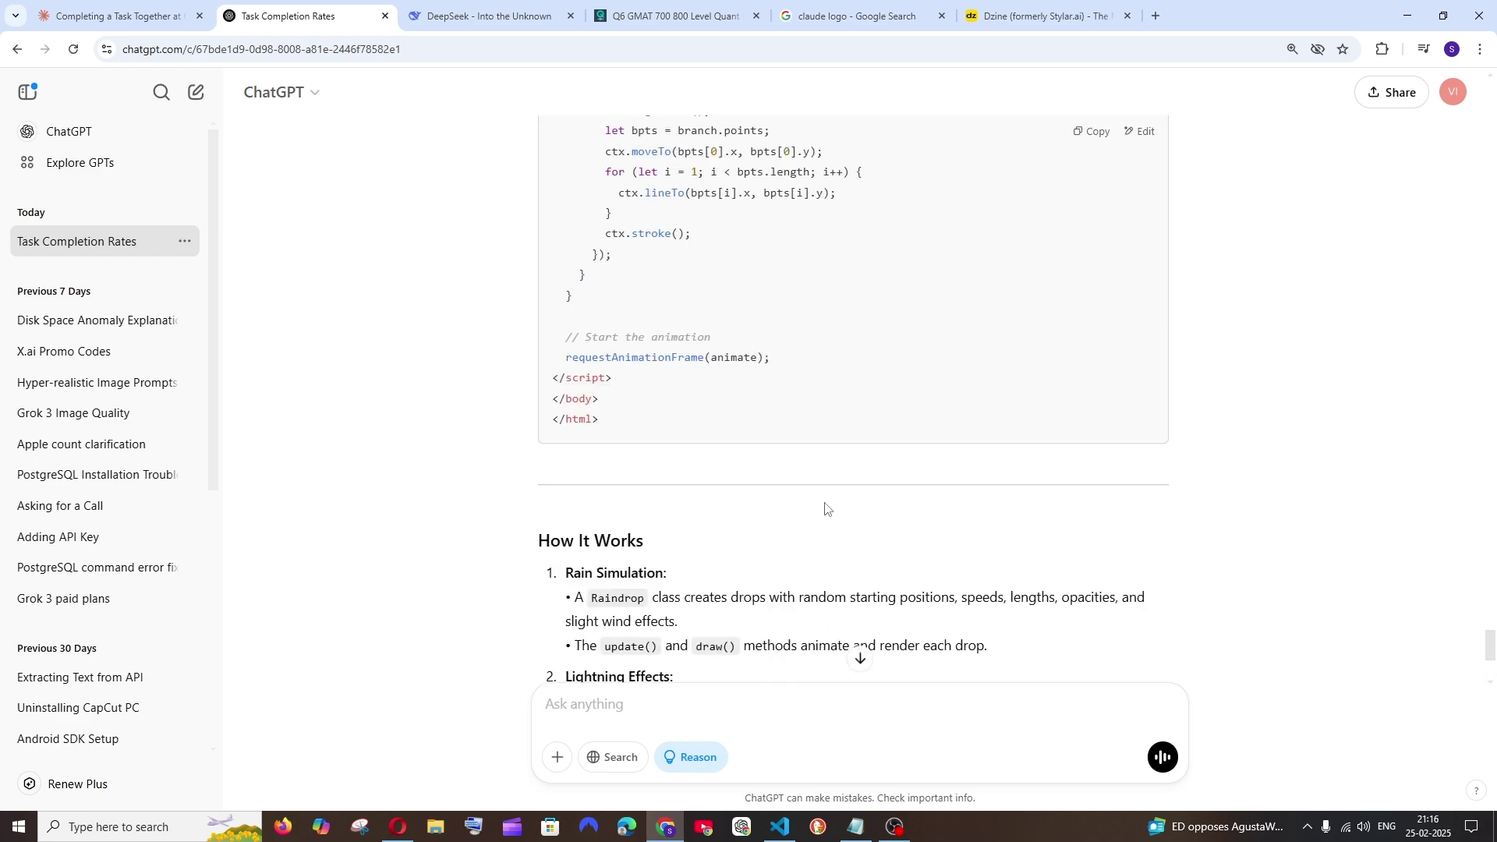
scroll(826, 509, "up", 1)
scroll(702, 561, "down", 5)
Step: Open the rain code in the canvas editor, play its preview, then close the canvas
left_click(648, 618)
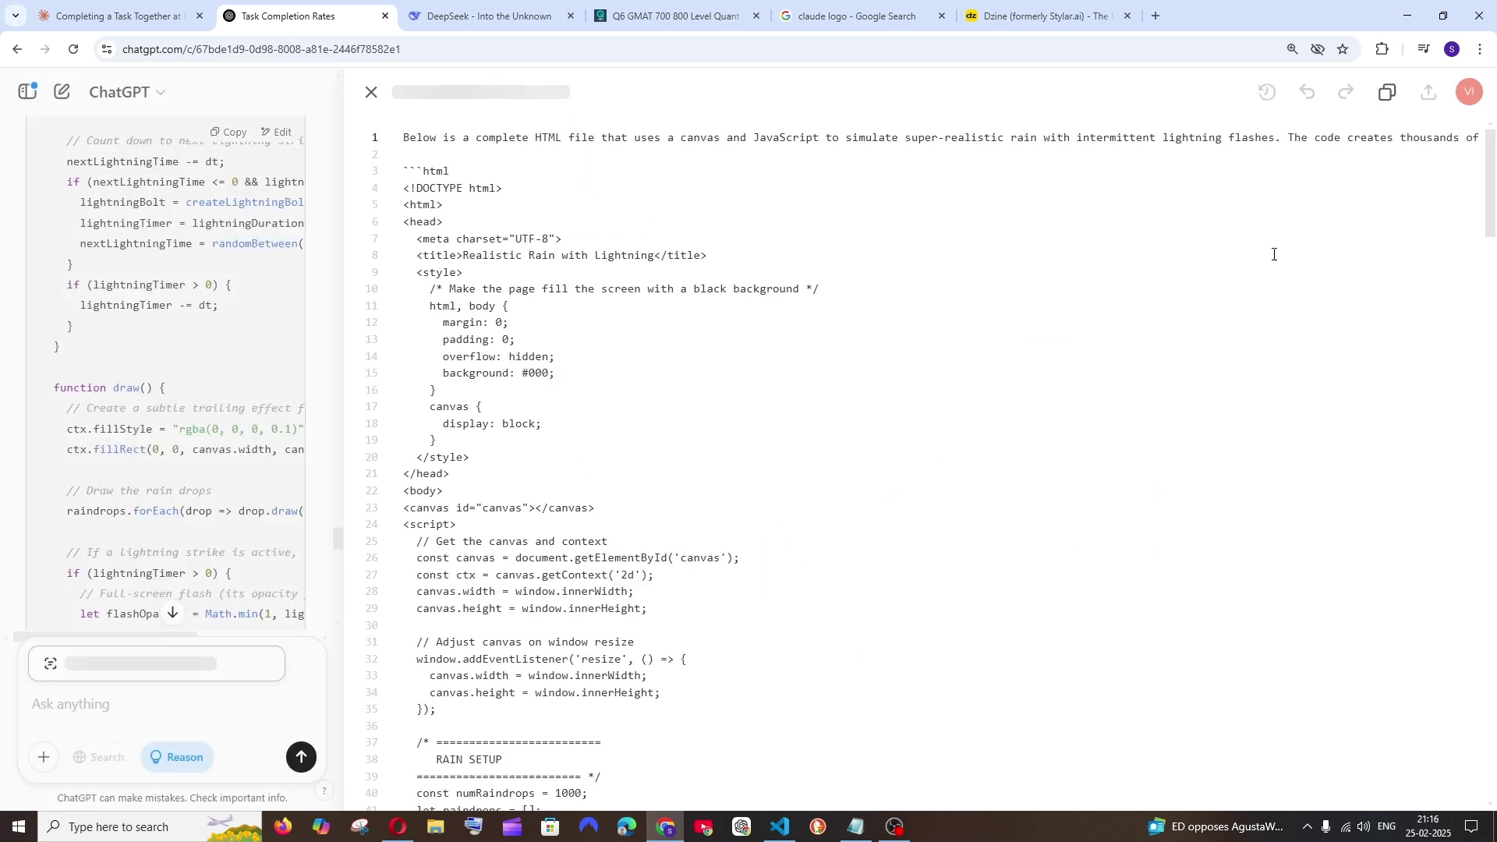
left_click(1385, 96)
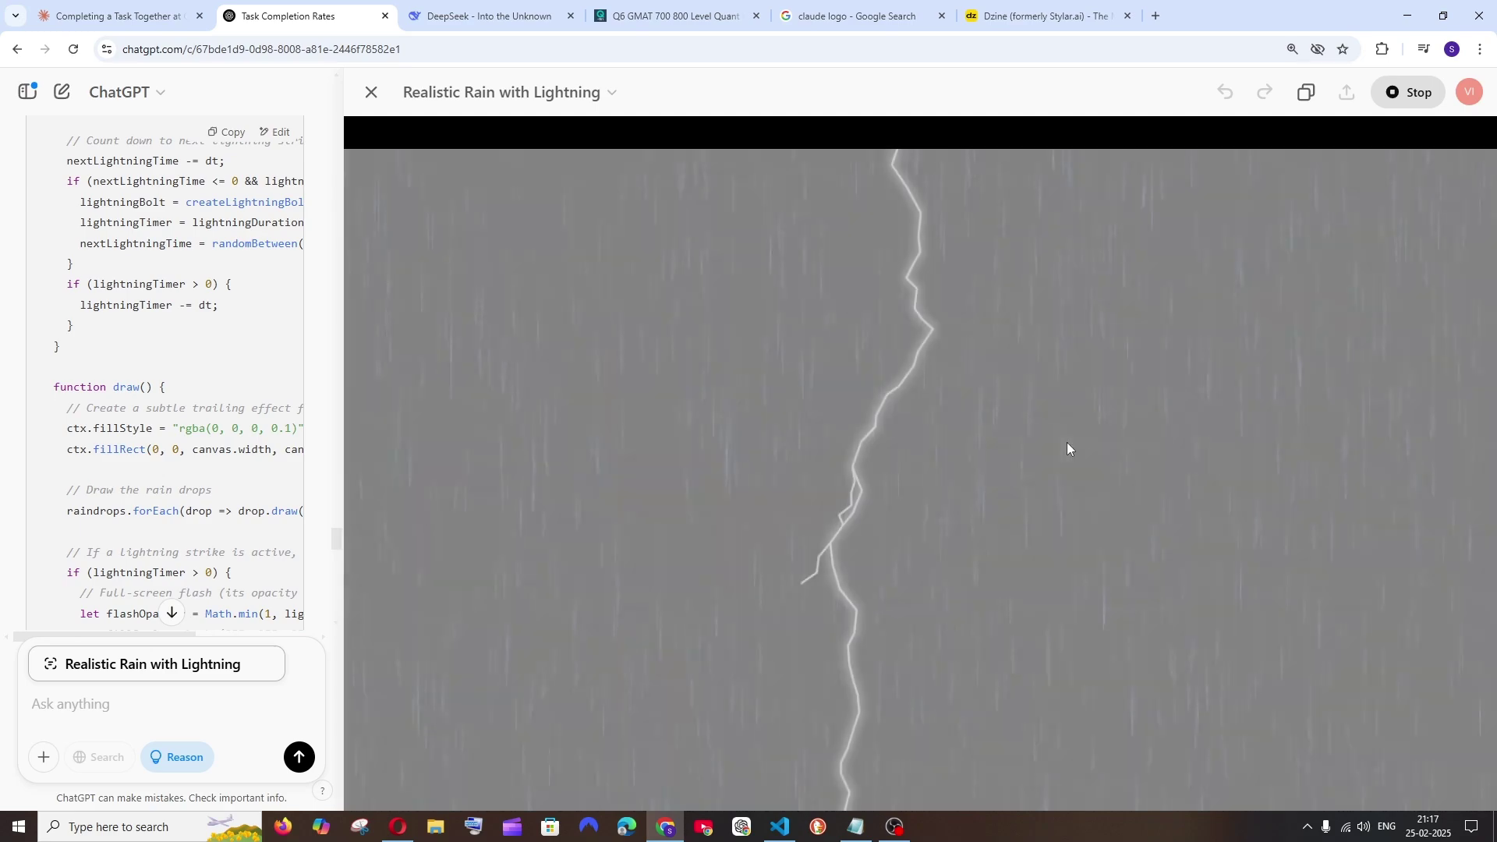
left_click(372, 92)
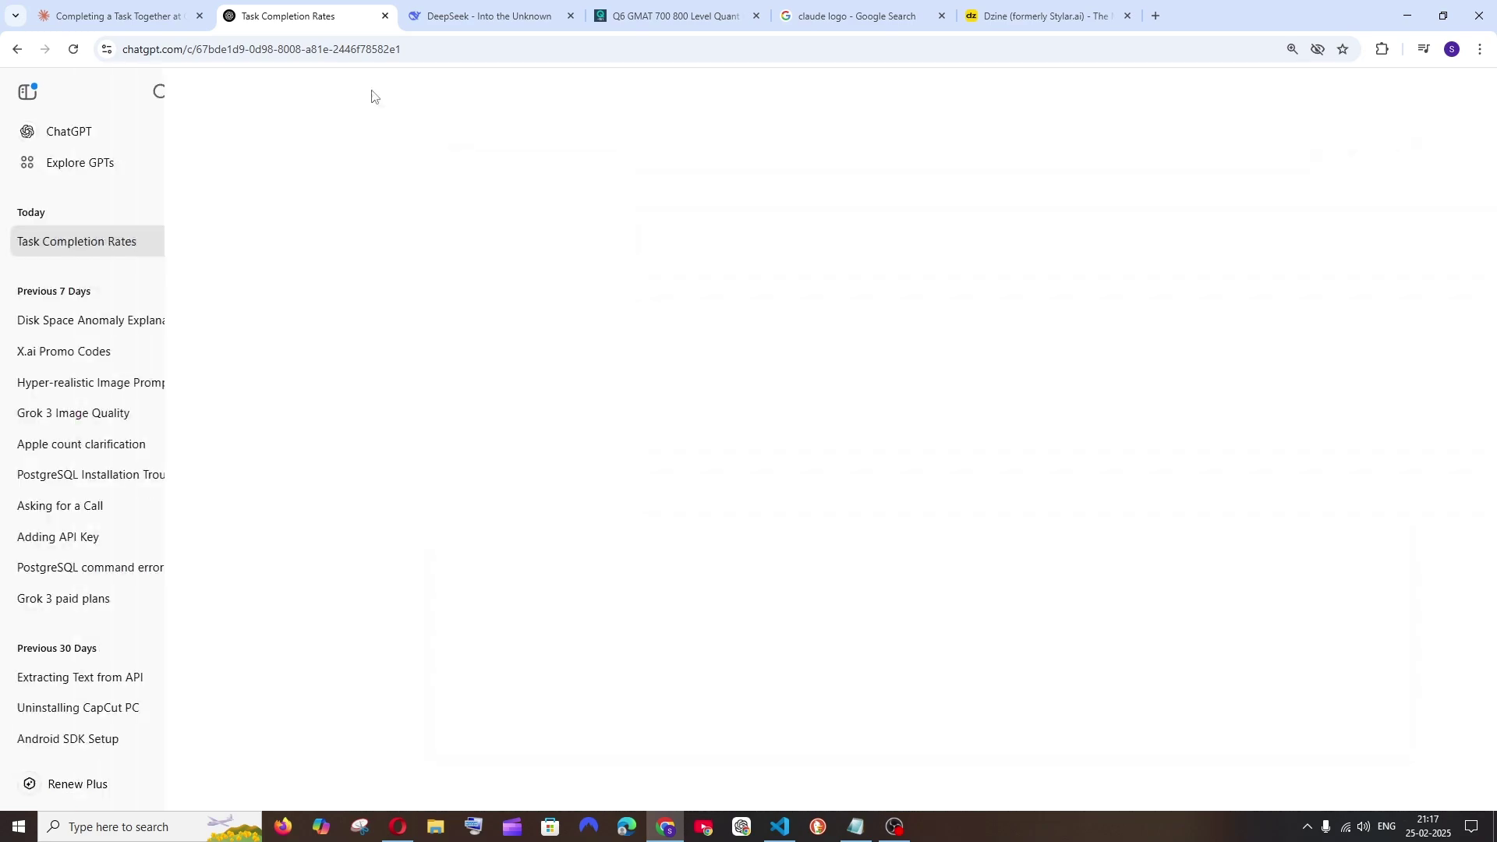
Step: Play Claude's Realistic Rain and Lightning Animation preview, then bring up the Hard-filtered LeetCode problem list
left_click(137, 6)
scroll(599, 473, "down", 6)
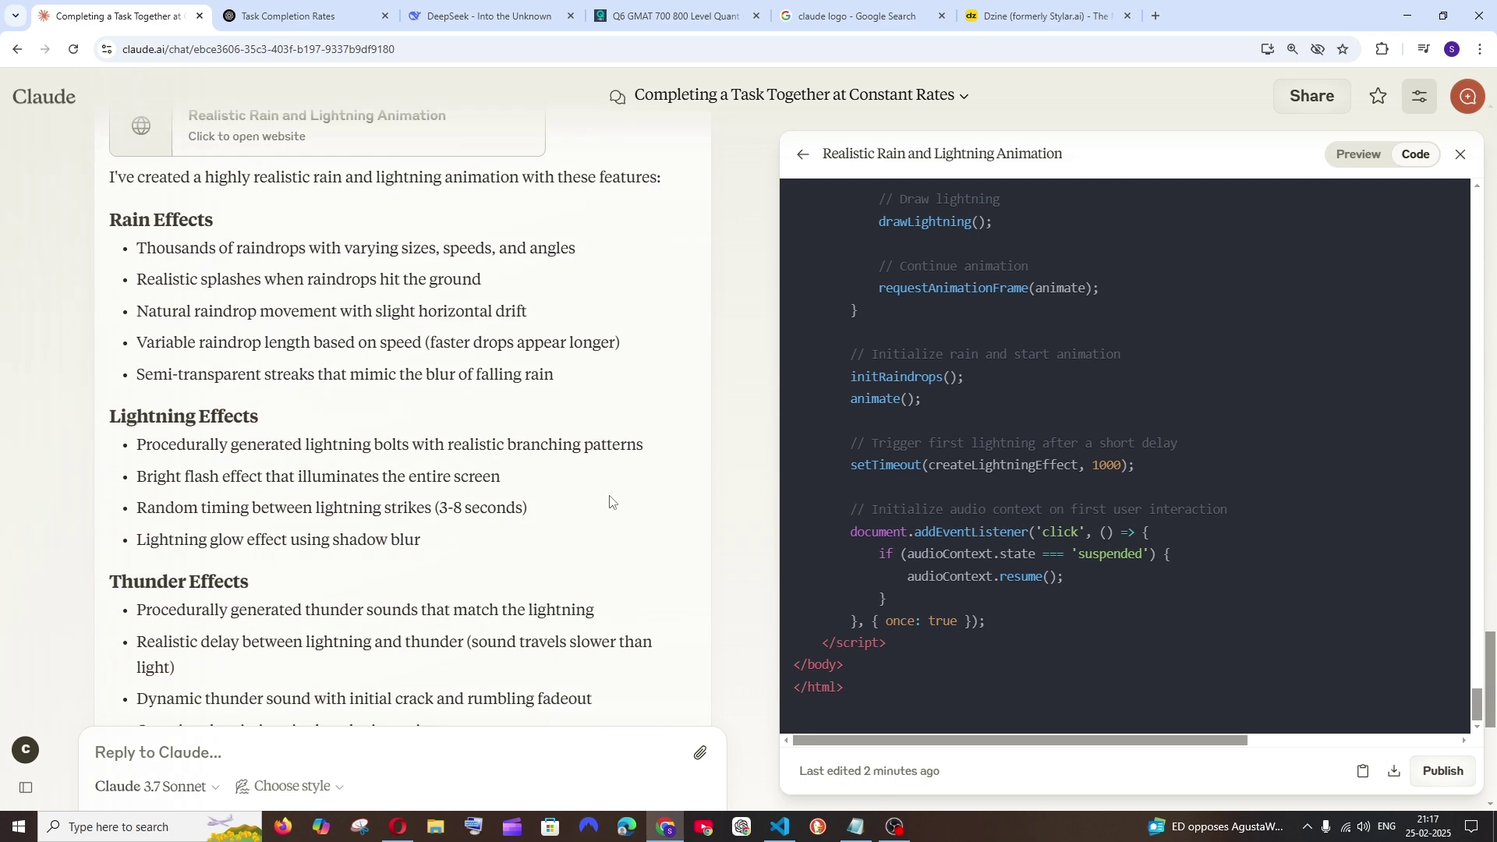
left_click(1343, 160)
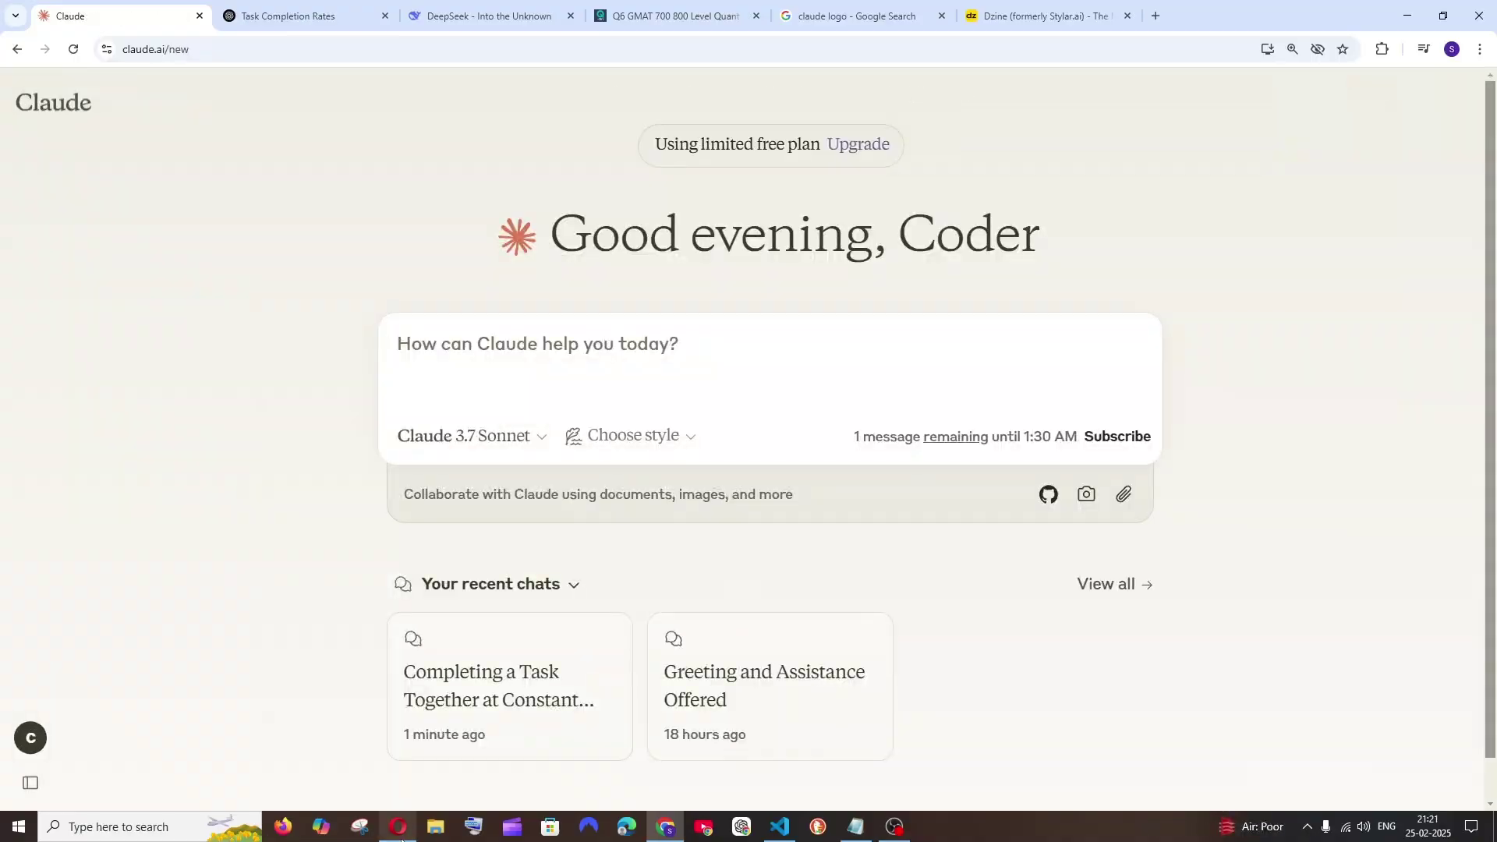
left_click(400, 836)
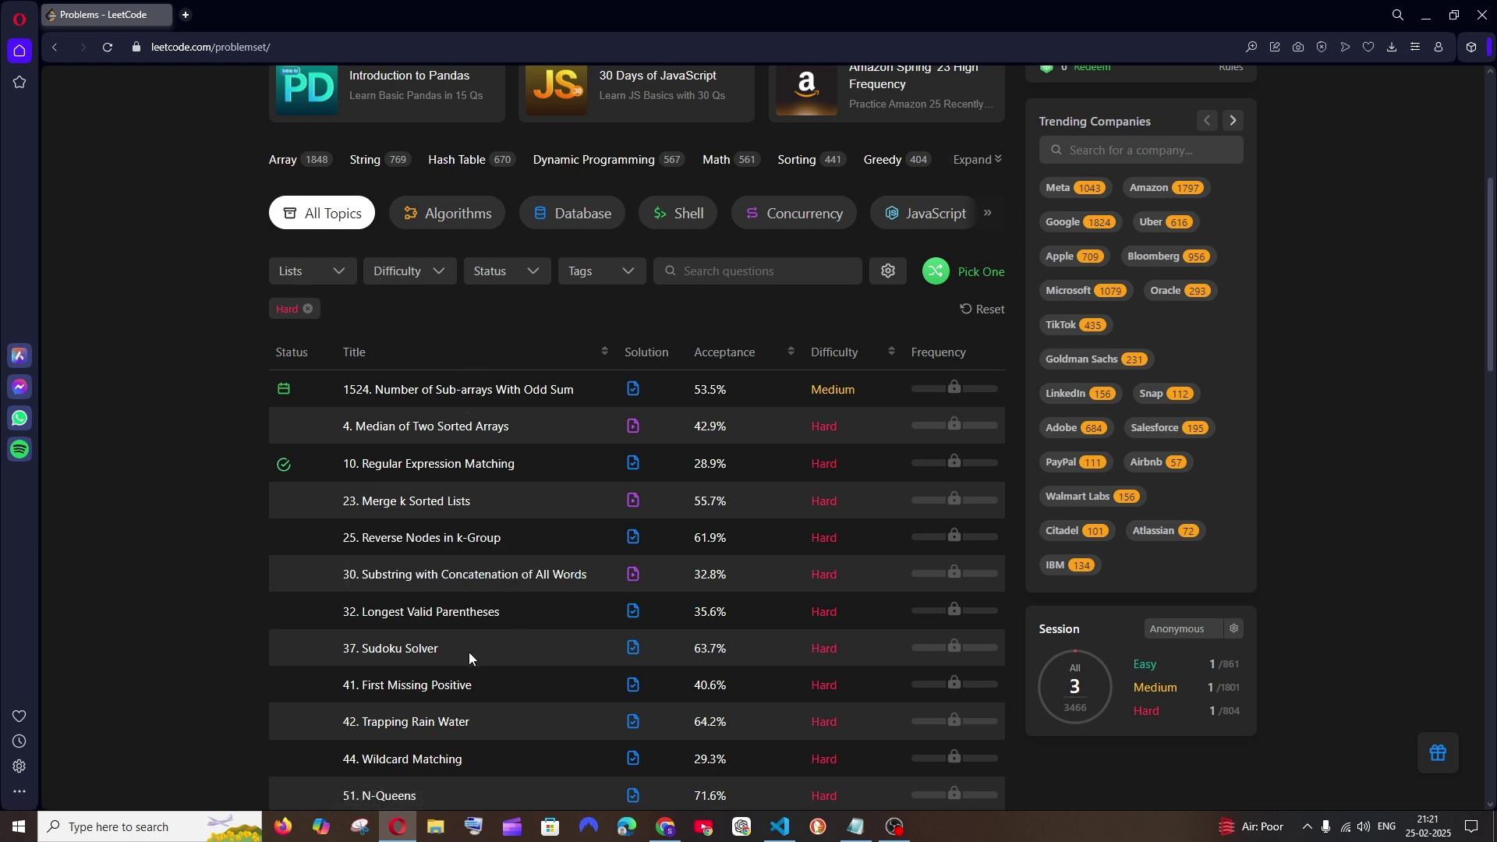
Step: Open problem 32, Longest Valid Parentheses, and select its full description
left_click(427, 613)
scroll(435, 589, "up", 5)
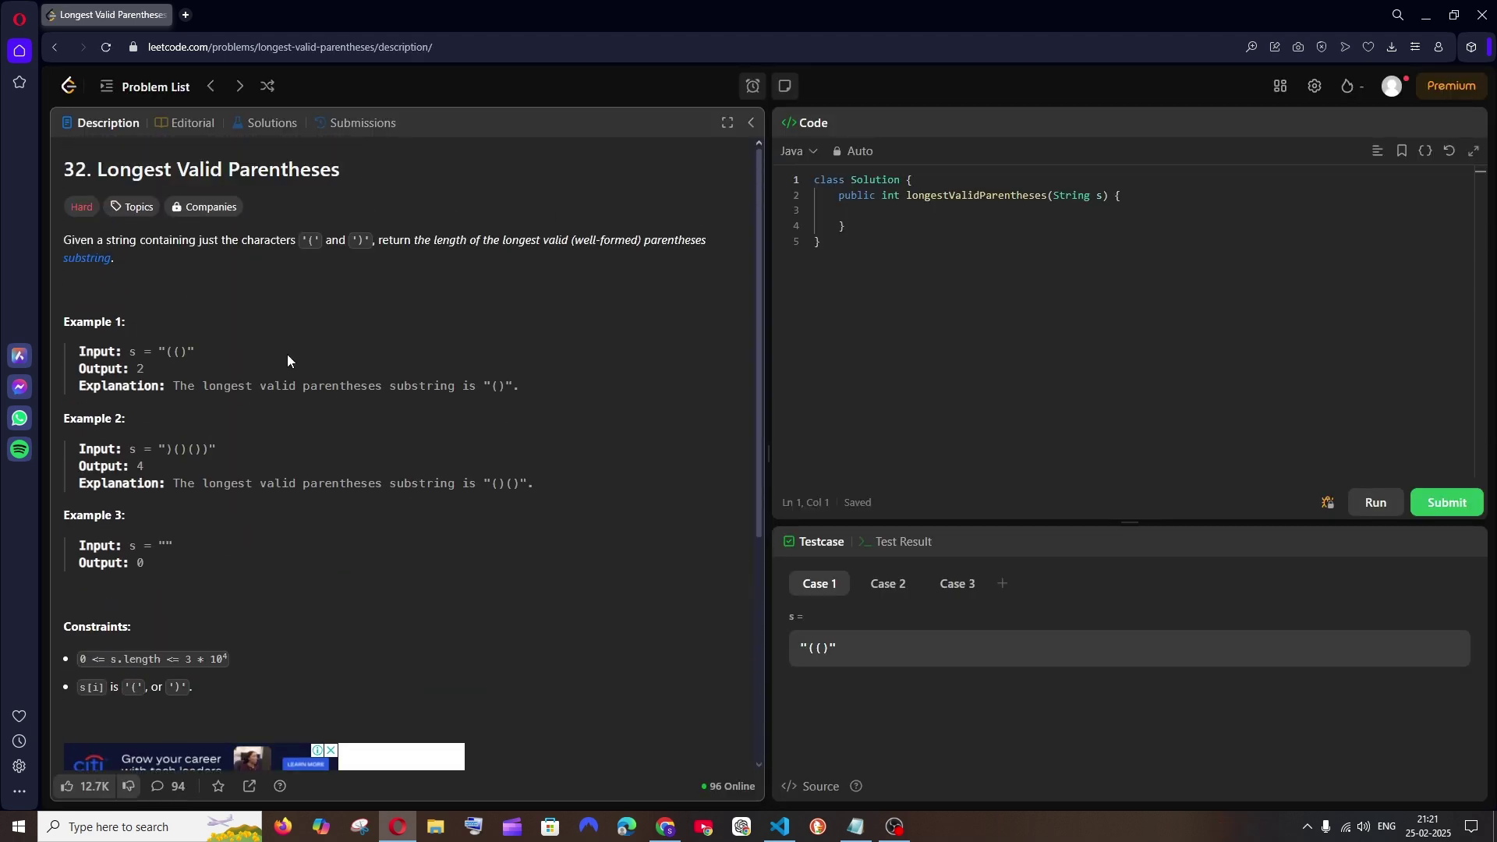
left_click_drag(90, 248, 226, 688)
key("ctrl+c")
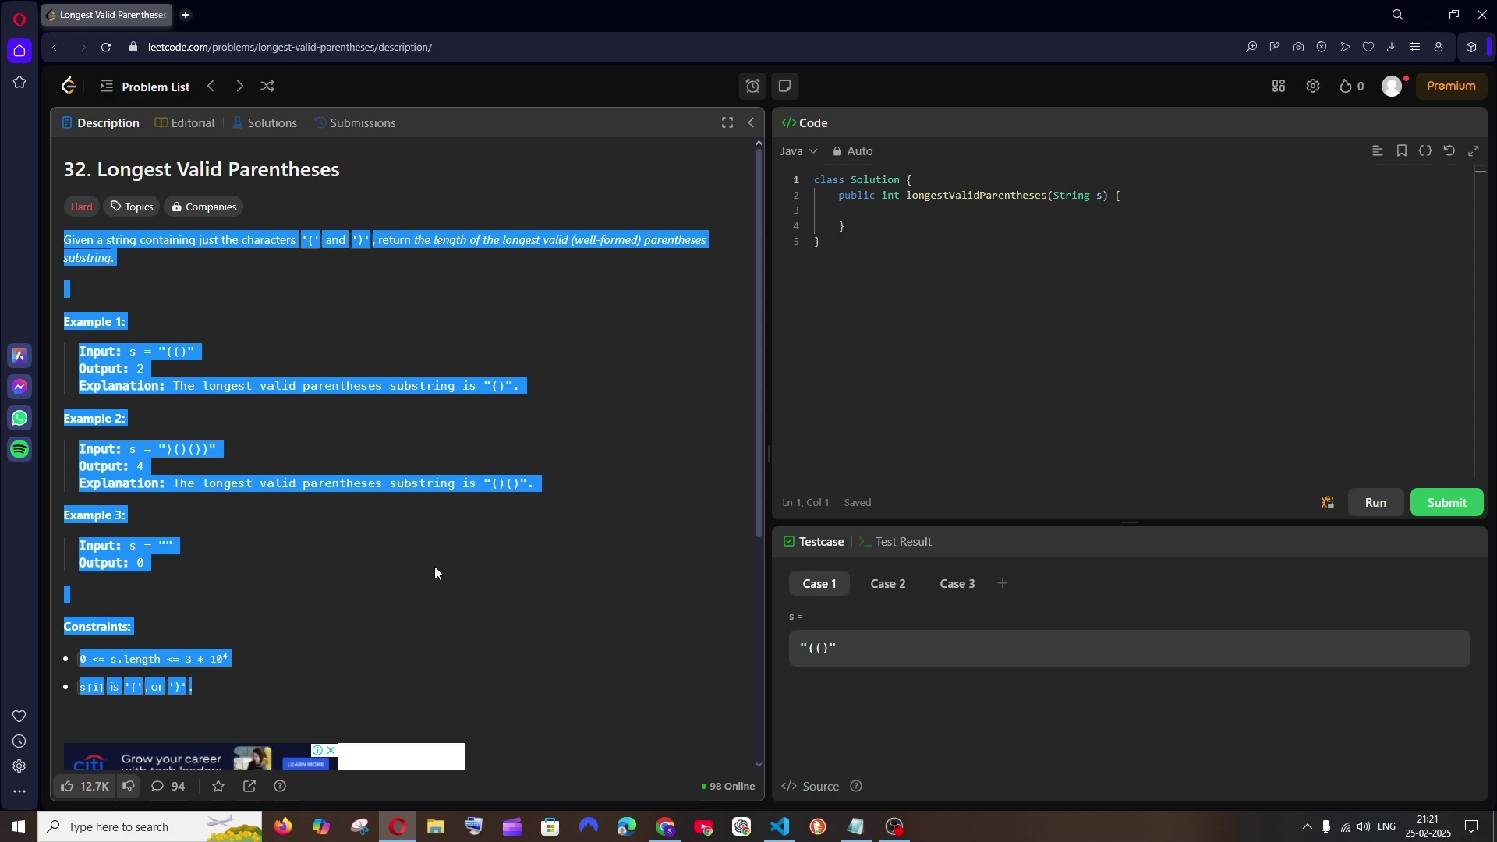
scroll(433, 566, "down", 4)
scroll(433, 567, "up", 4)
scroll(435, 573, "up", 1)
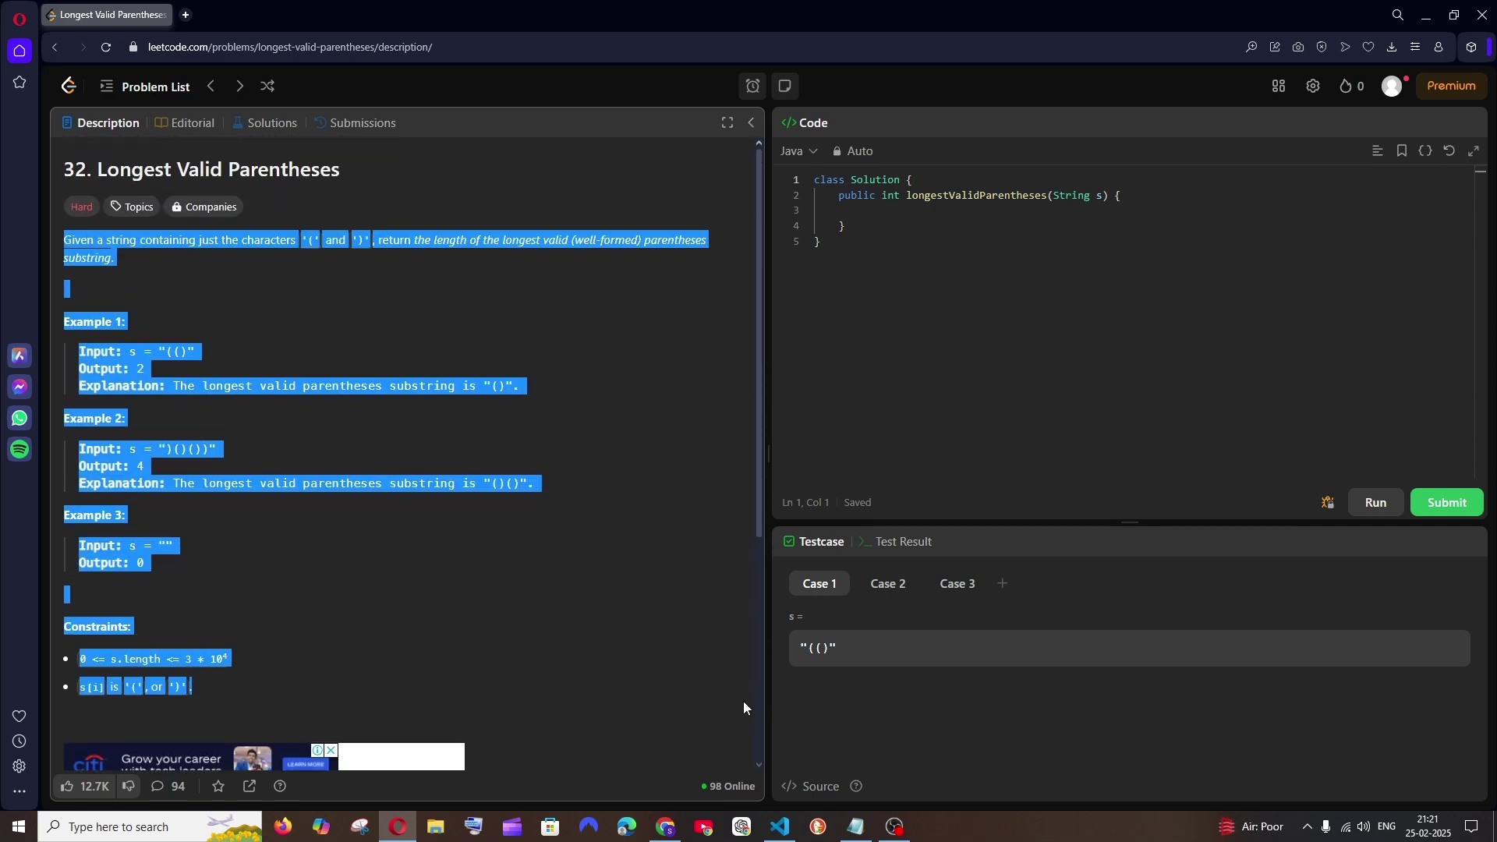
Step: Paste the problem into a new Claude chat asking 'give me code in java', then select the returned Solution class
left_click(664, 825)
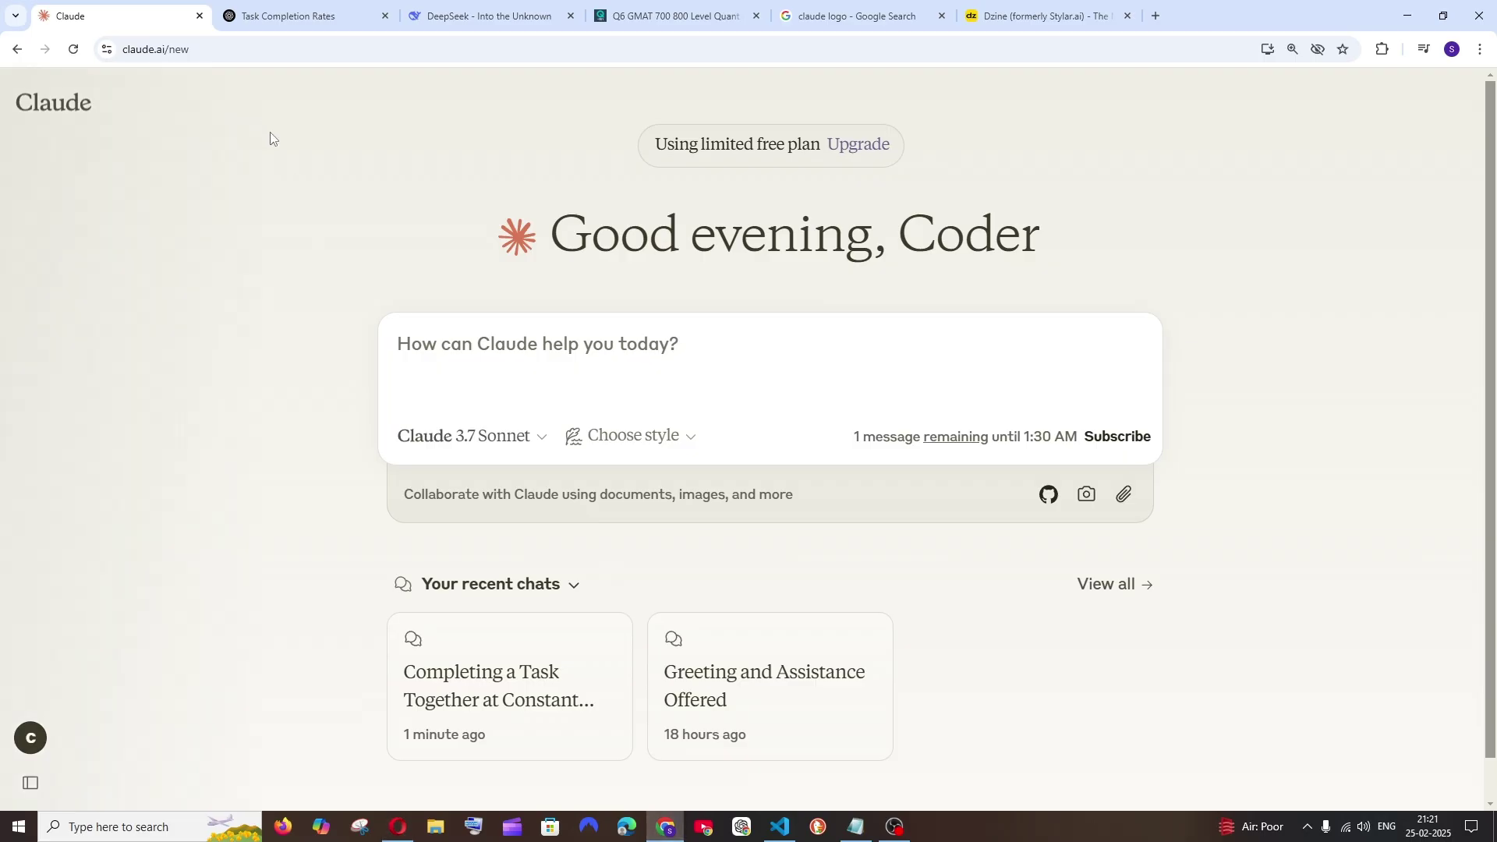
left_click(471, 357)
key("ctrl+v")
scroll(1111, 530, "down", 3)
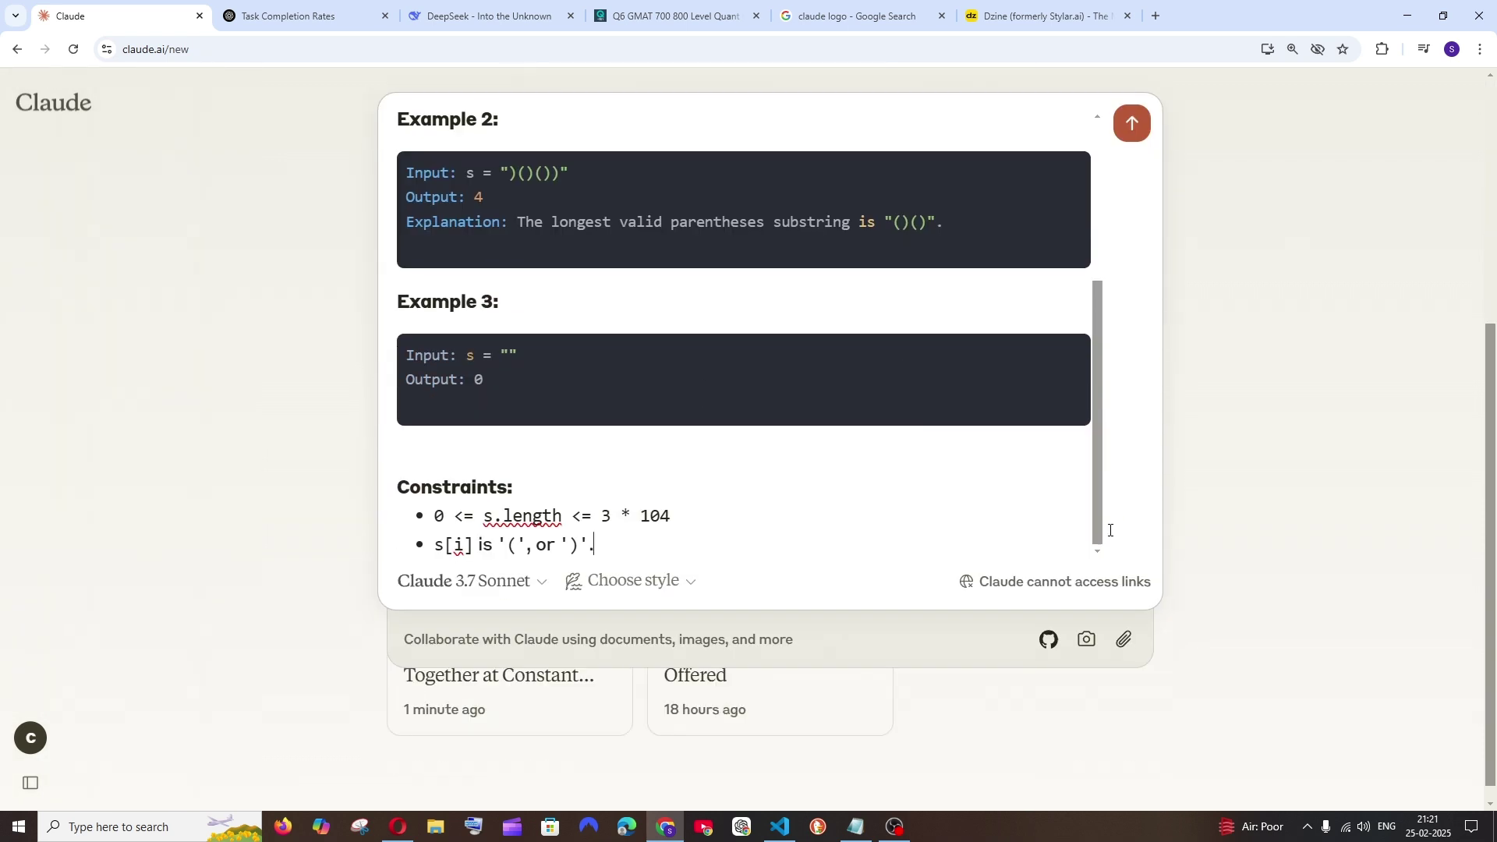
type(", golve")
key("BackSpace")
key("BackSpace")
key("BackSpace")
key("BackSpace")
type("ive me code in")
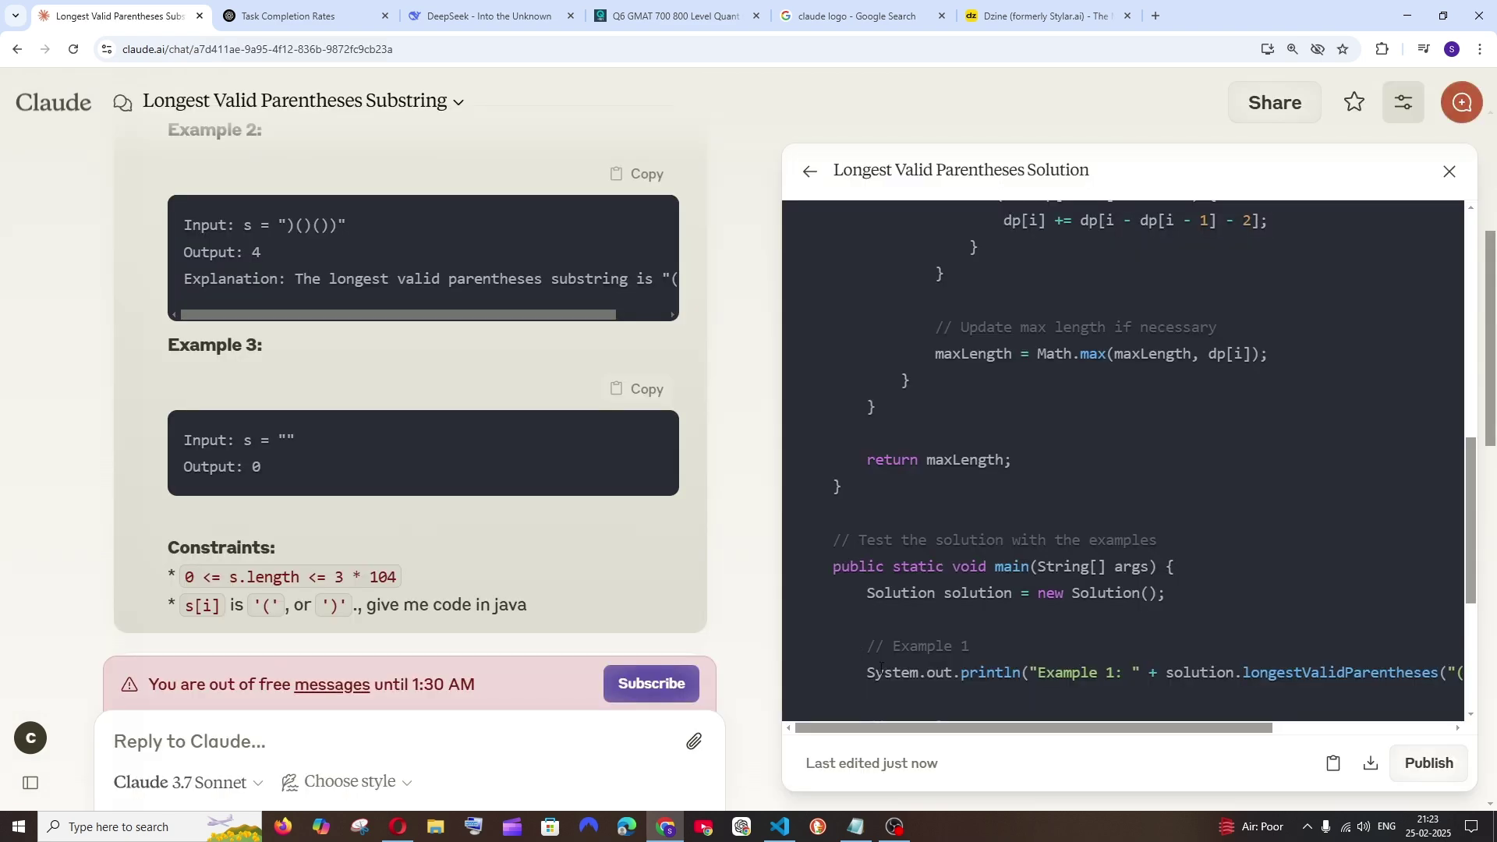
scroll(883, 649, "up", 5)
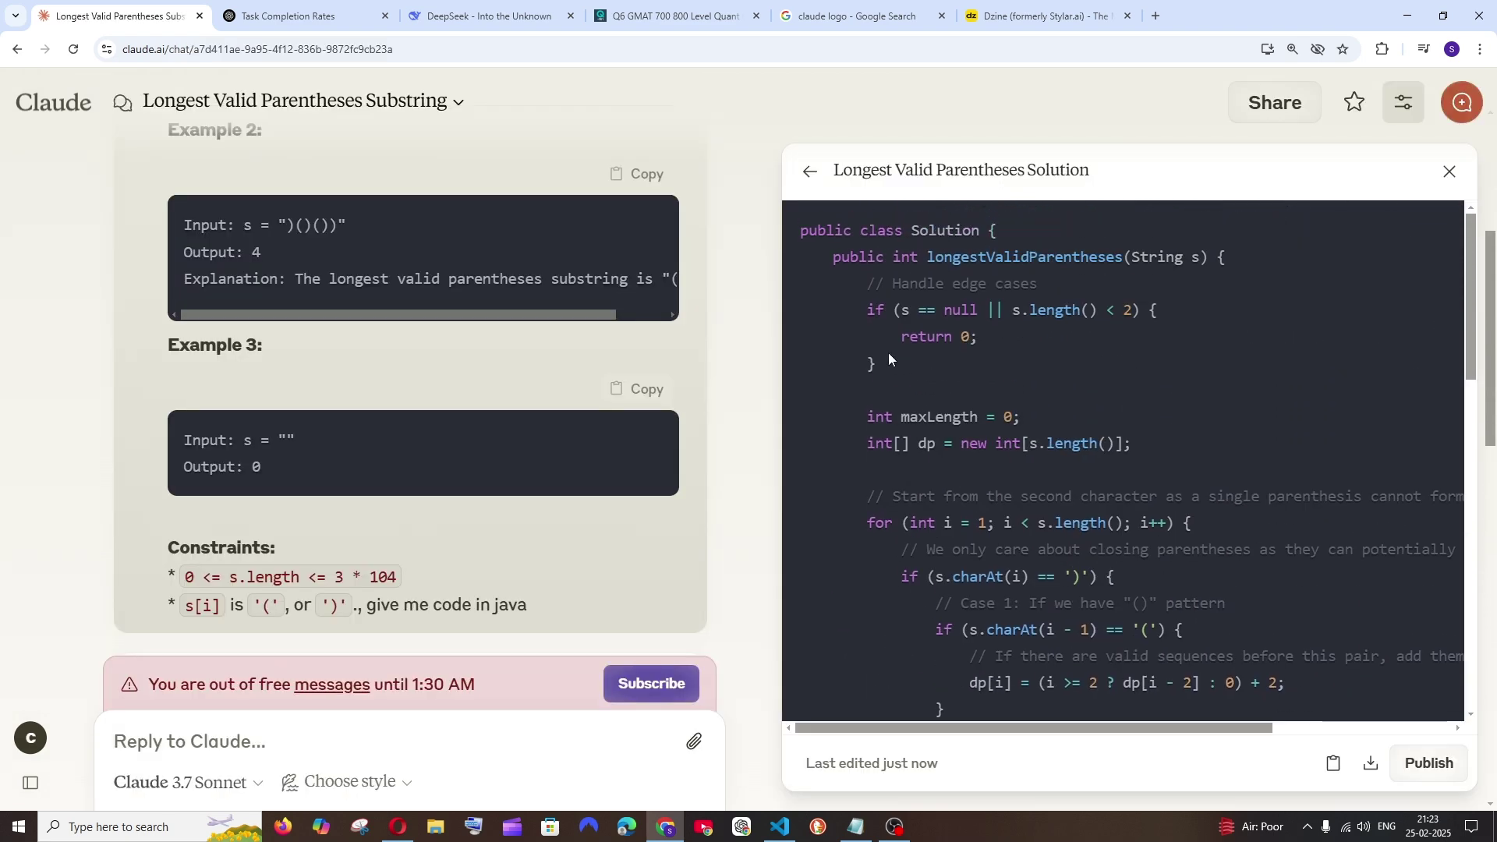
left_click_drag(799, 228, 869, 571)
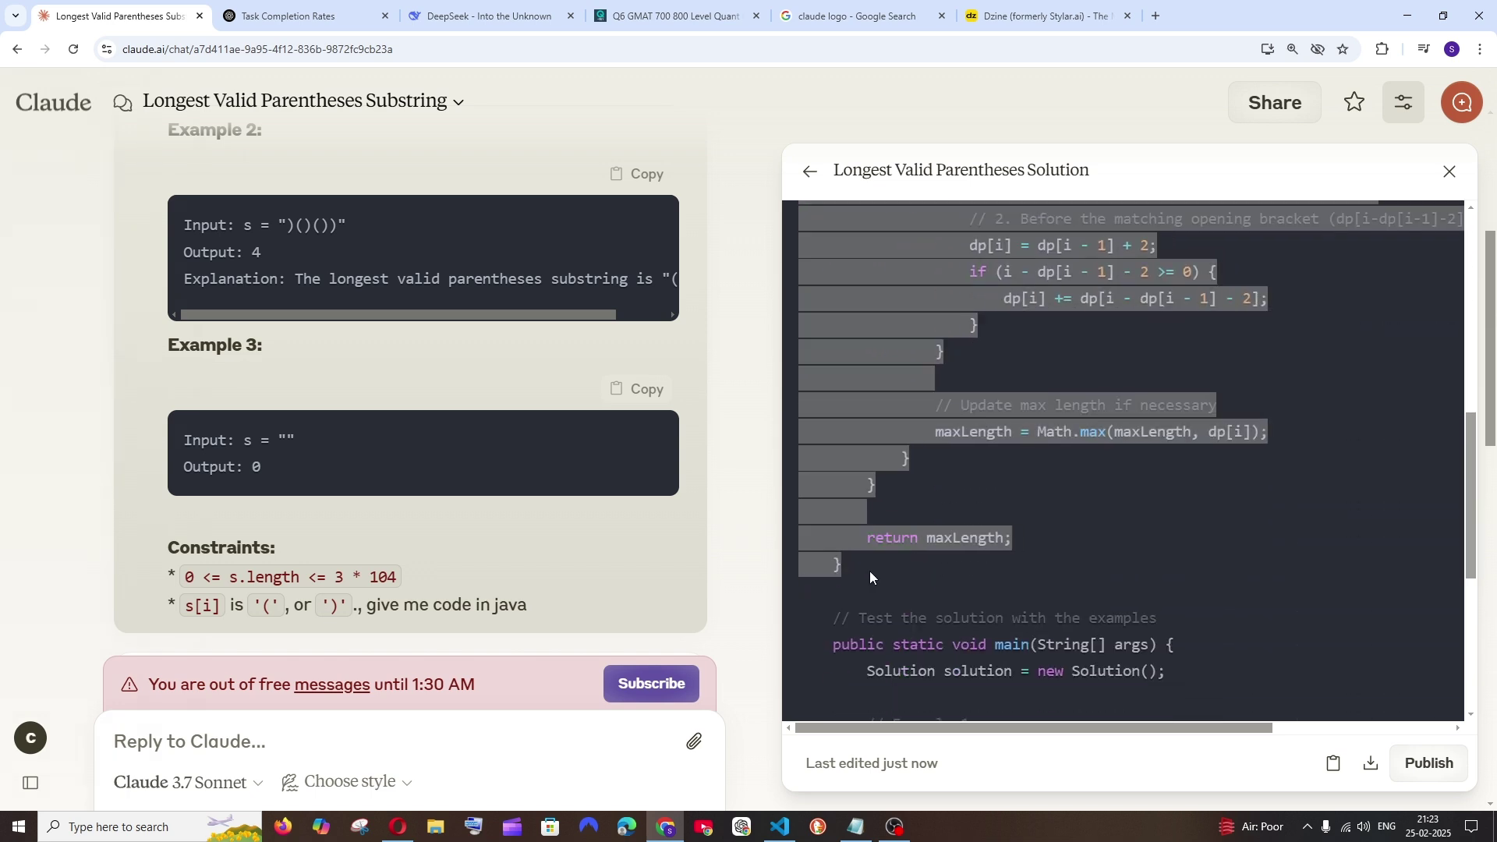
Step: Replace LeetCode's starter template with Claude's Java code and submit it
key("alt+Tab")
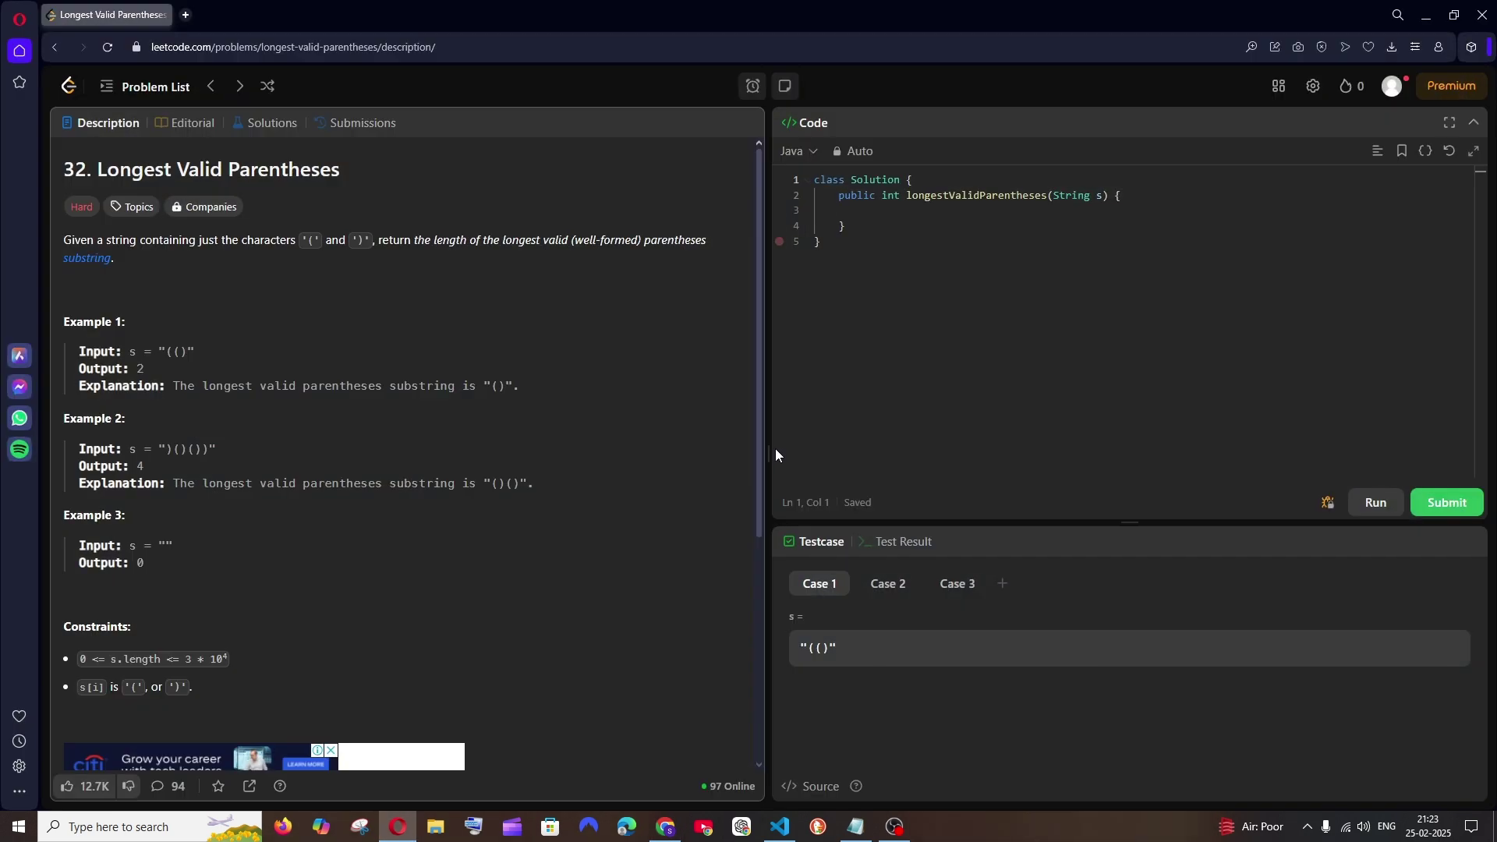
key("ctrl+a")
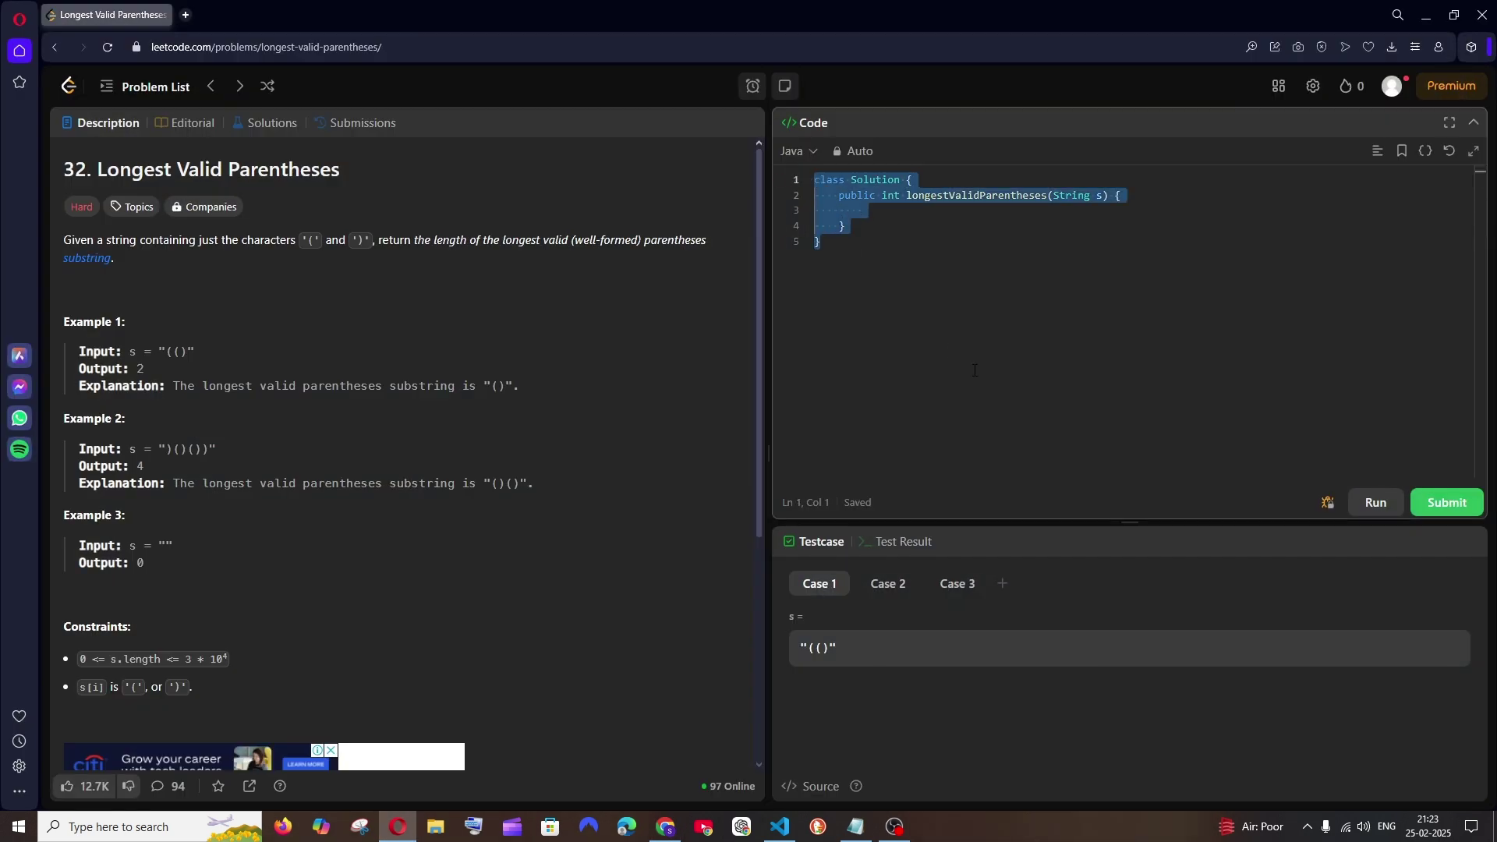
key("ctrl+v")
scroll(1021, 436, "up", 3)
scroll(1022, 436, "up", 2)
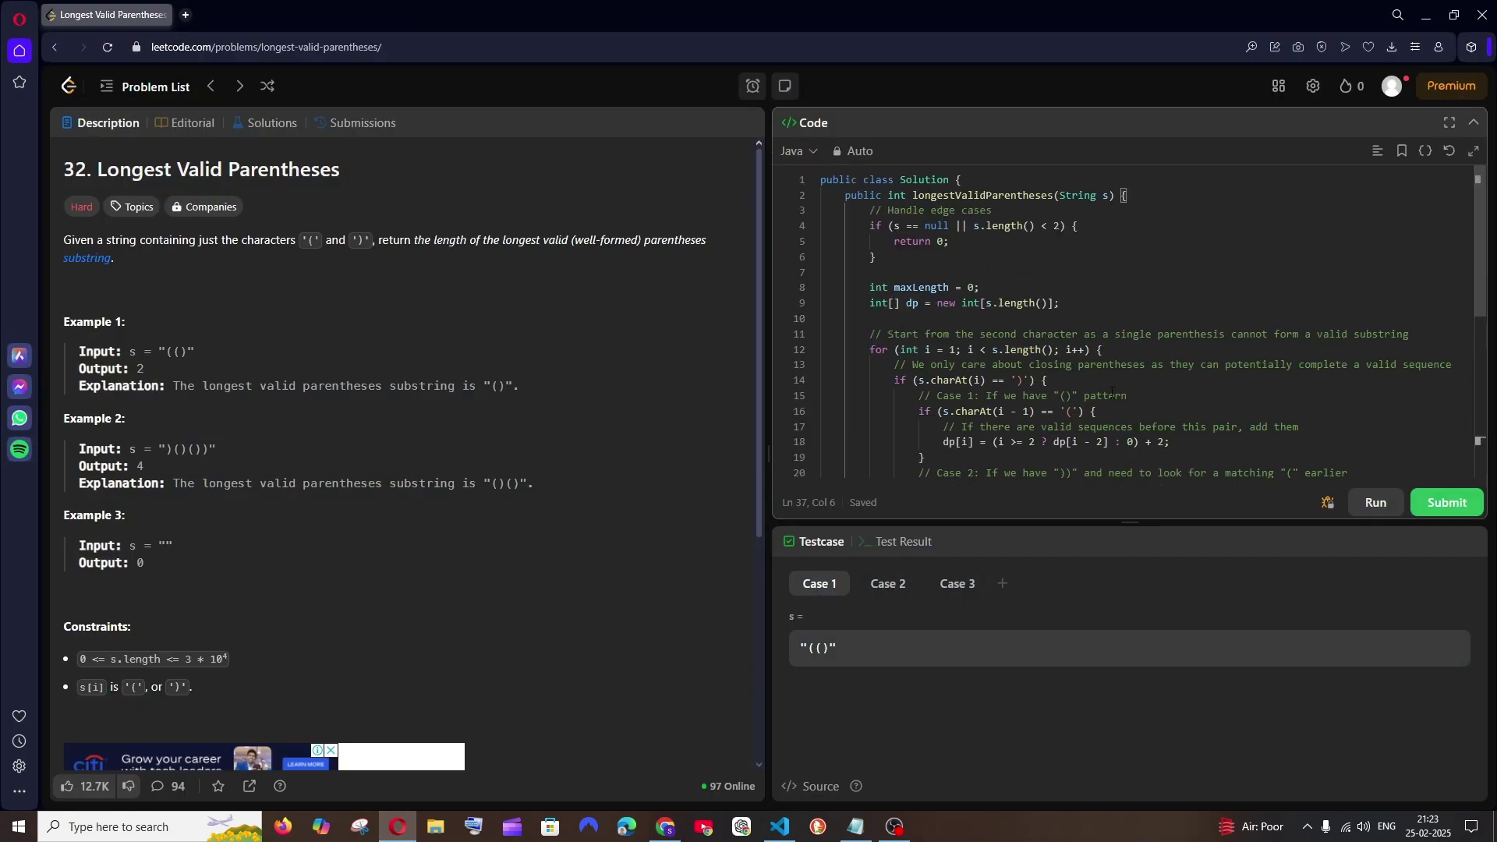
left_click(1463, 507)
Step: Review the Accepted result: 231/231 testcases, 1 ms runtime beating 99.48%, 42.36 MB memory
scroll(991, 328, "down", 3)
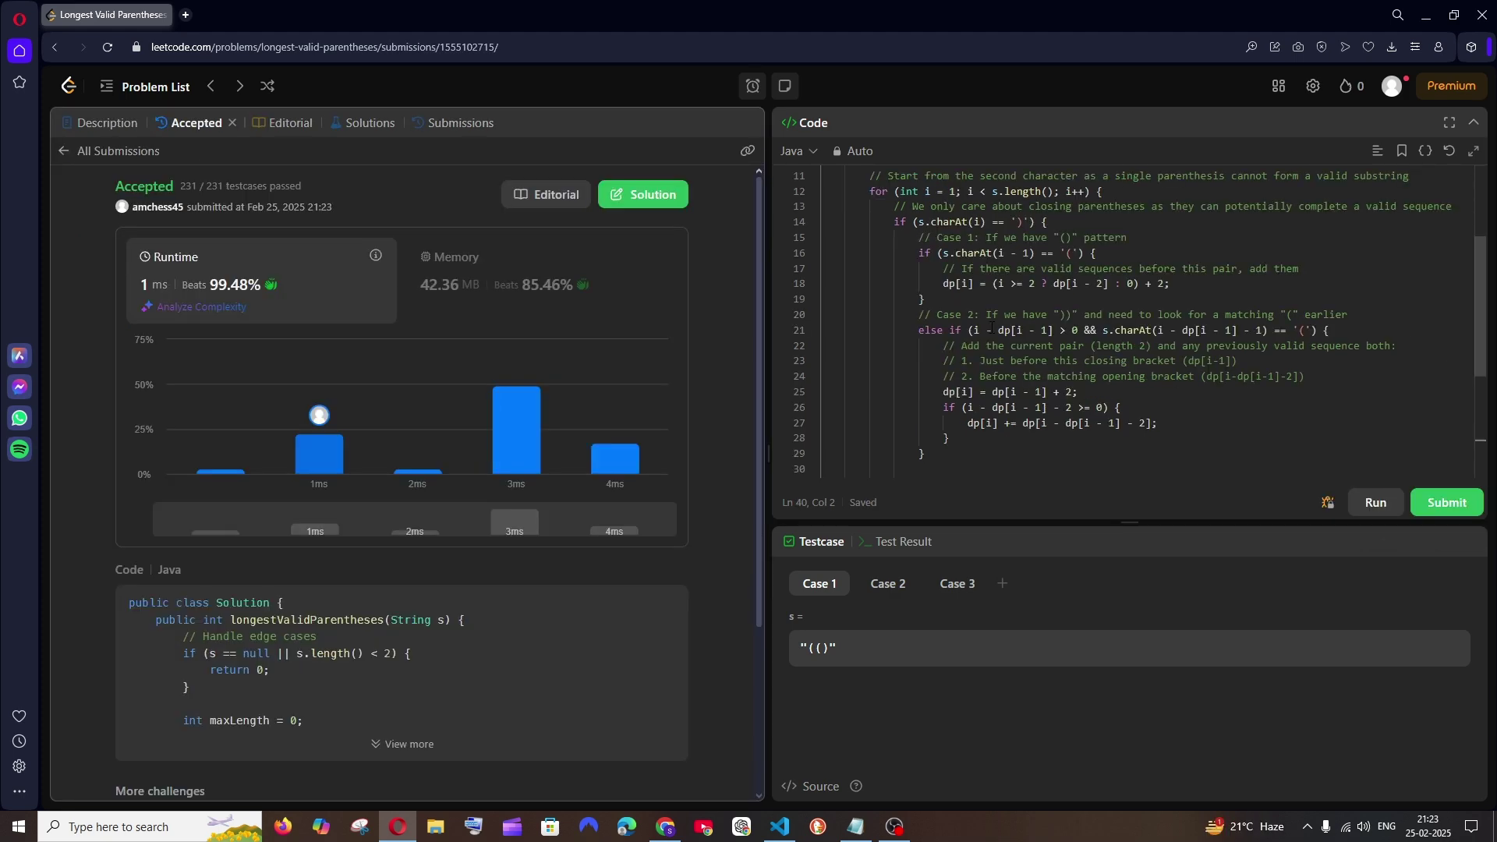
scroll(991, 328, "up", 3)
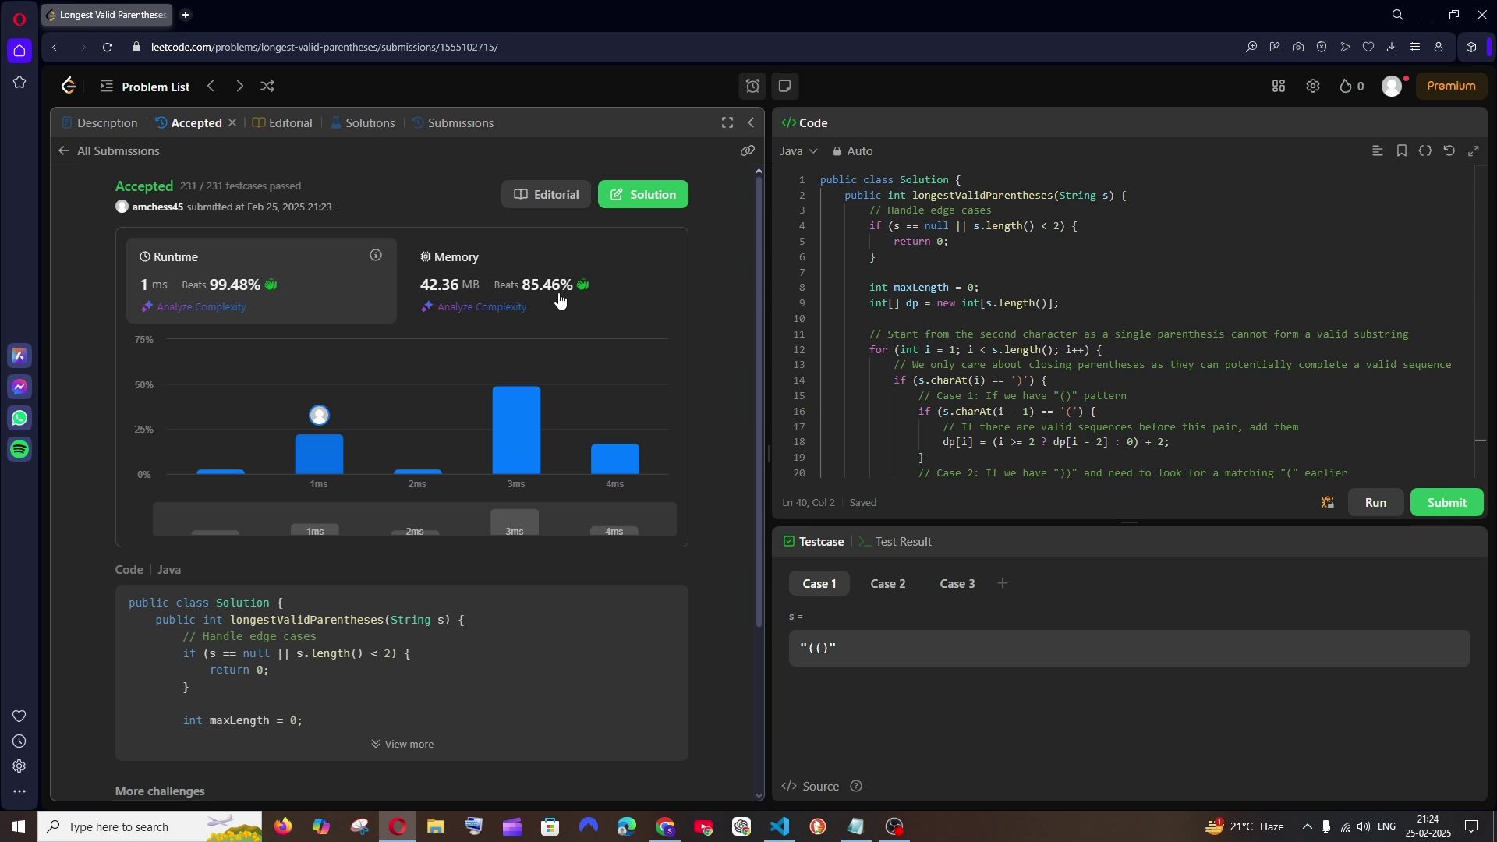
scroll(1043, 366, "down", 3)
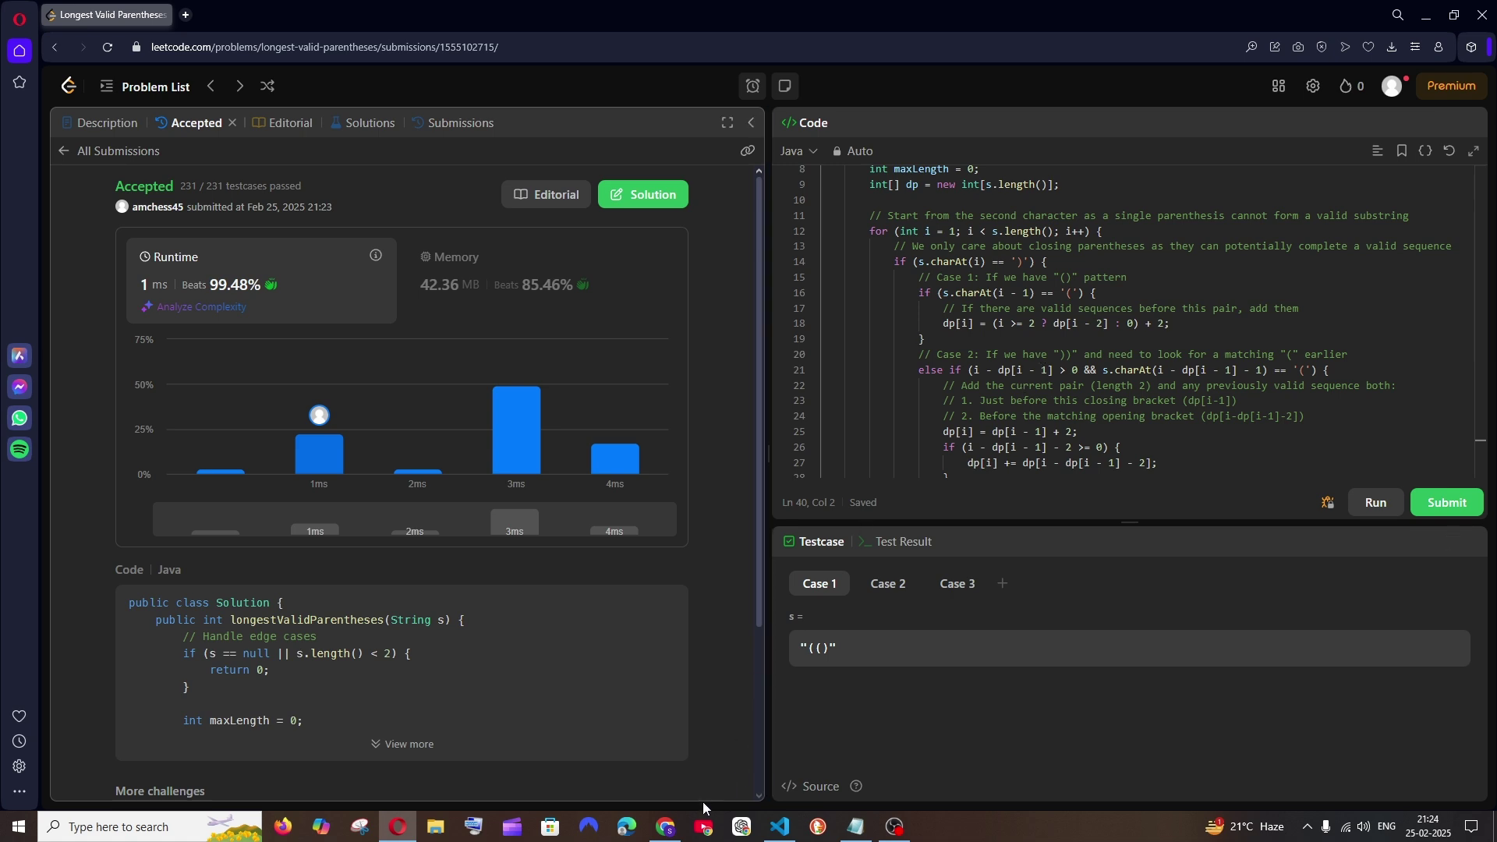
Step: Copy ChatGPT's stack-based Java Solution class and return to the LeetCode window
left_click(667, 824)
key("ctrl+Tab")
scroll(555, 242, "down", 1)
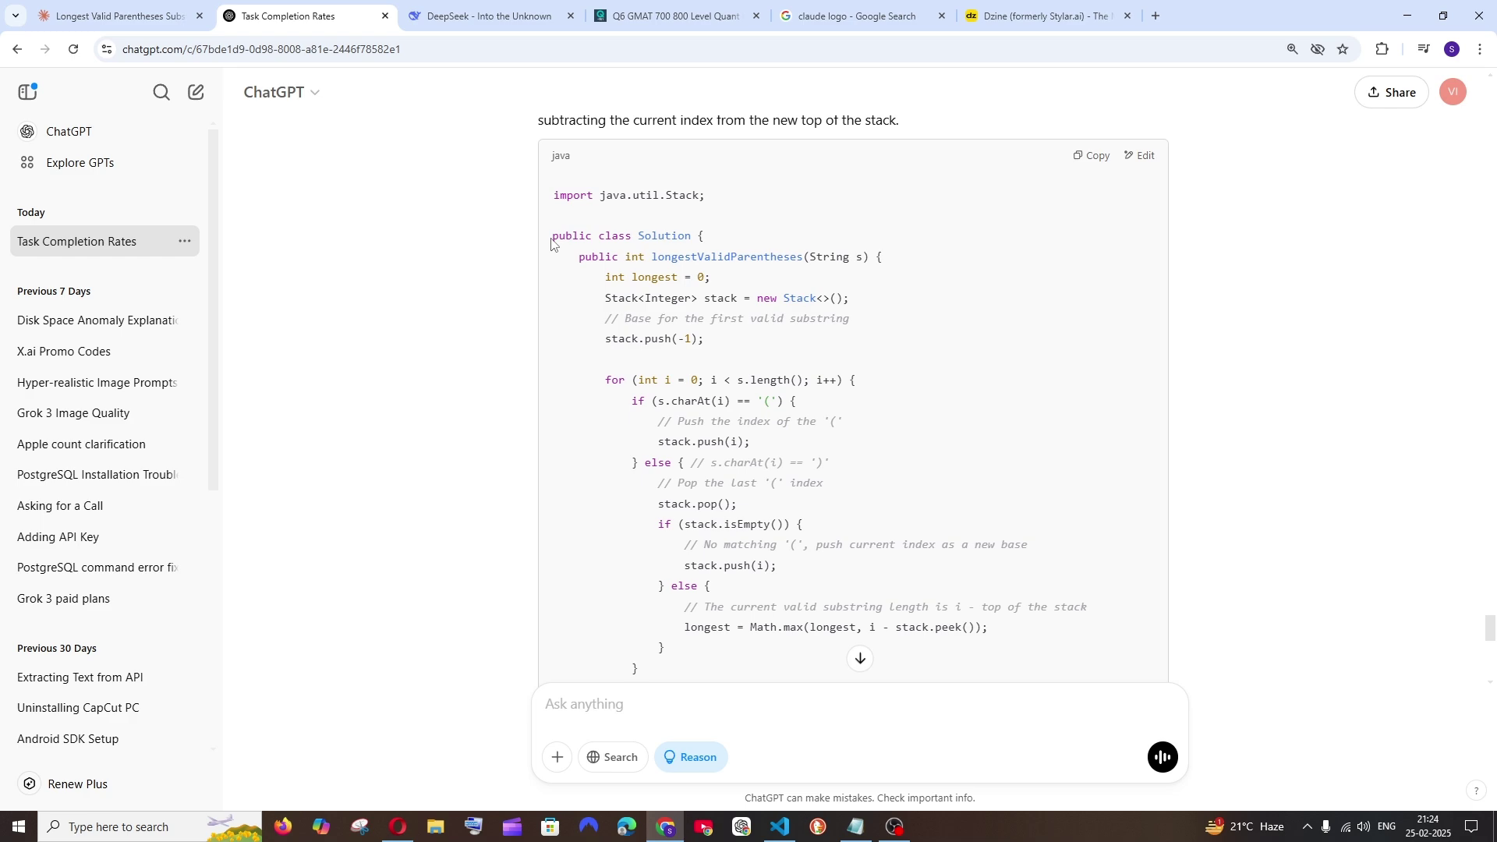
left_click_drag(552, 225, 656, 438)
scroll(696, 360, "down", 4)
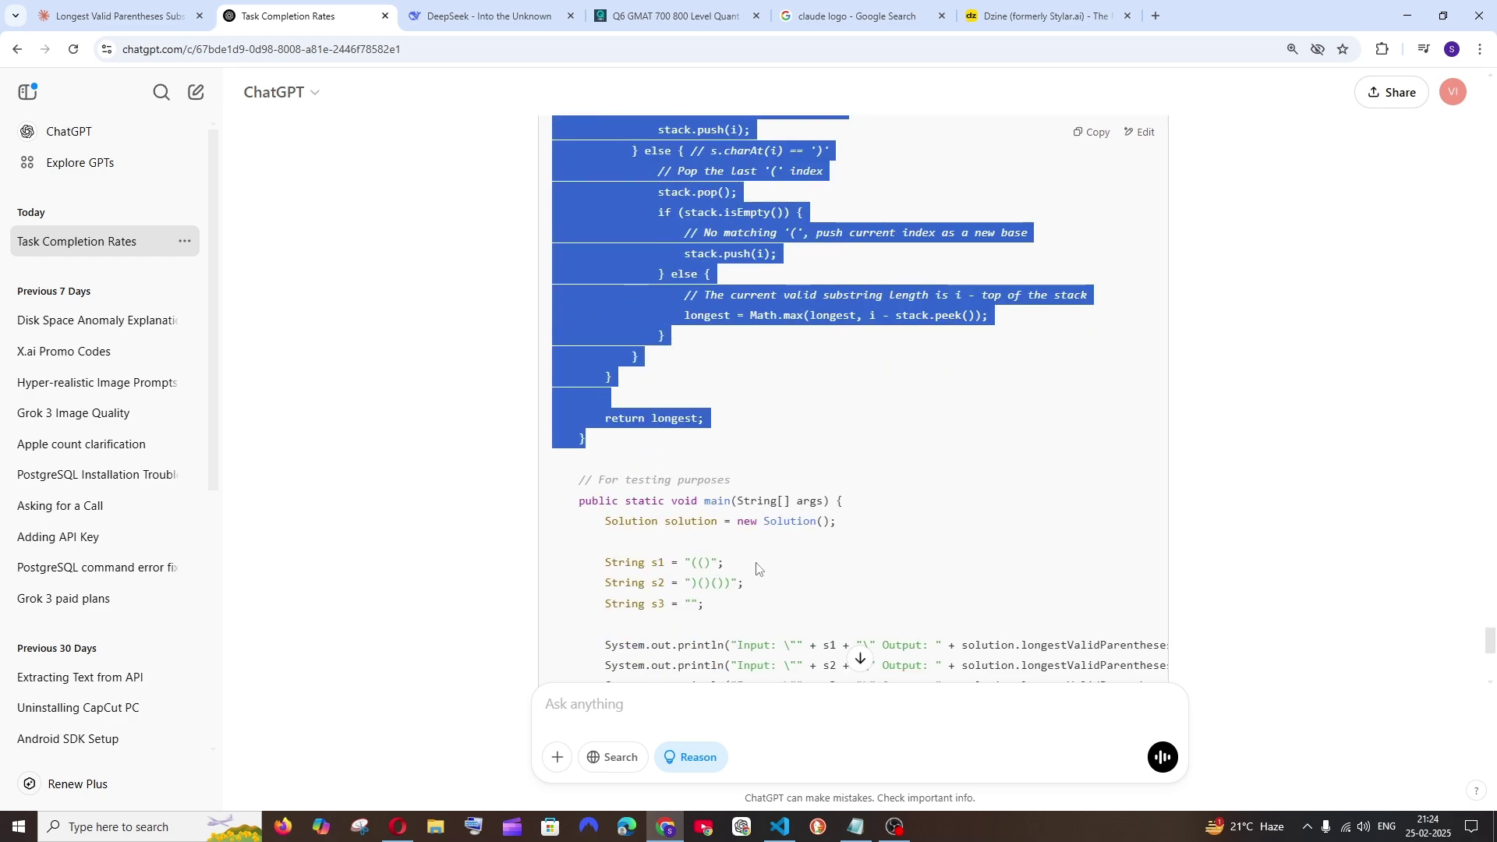
key("ctrl+shift+Tab")
scroll(490, 312, "up", 5)
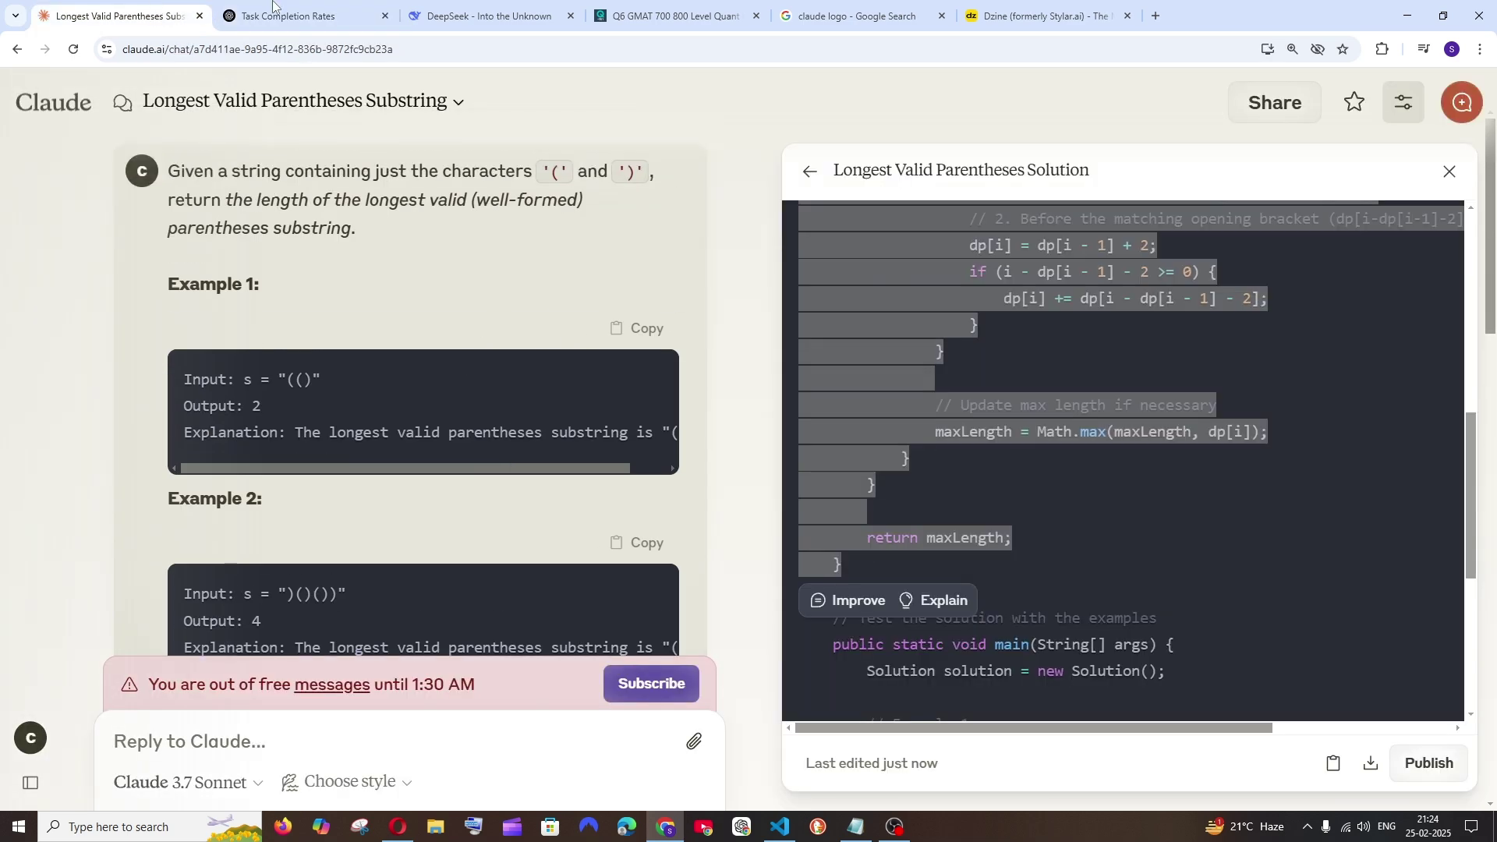
key("alt+Tab")
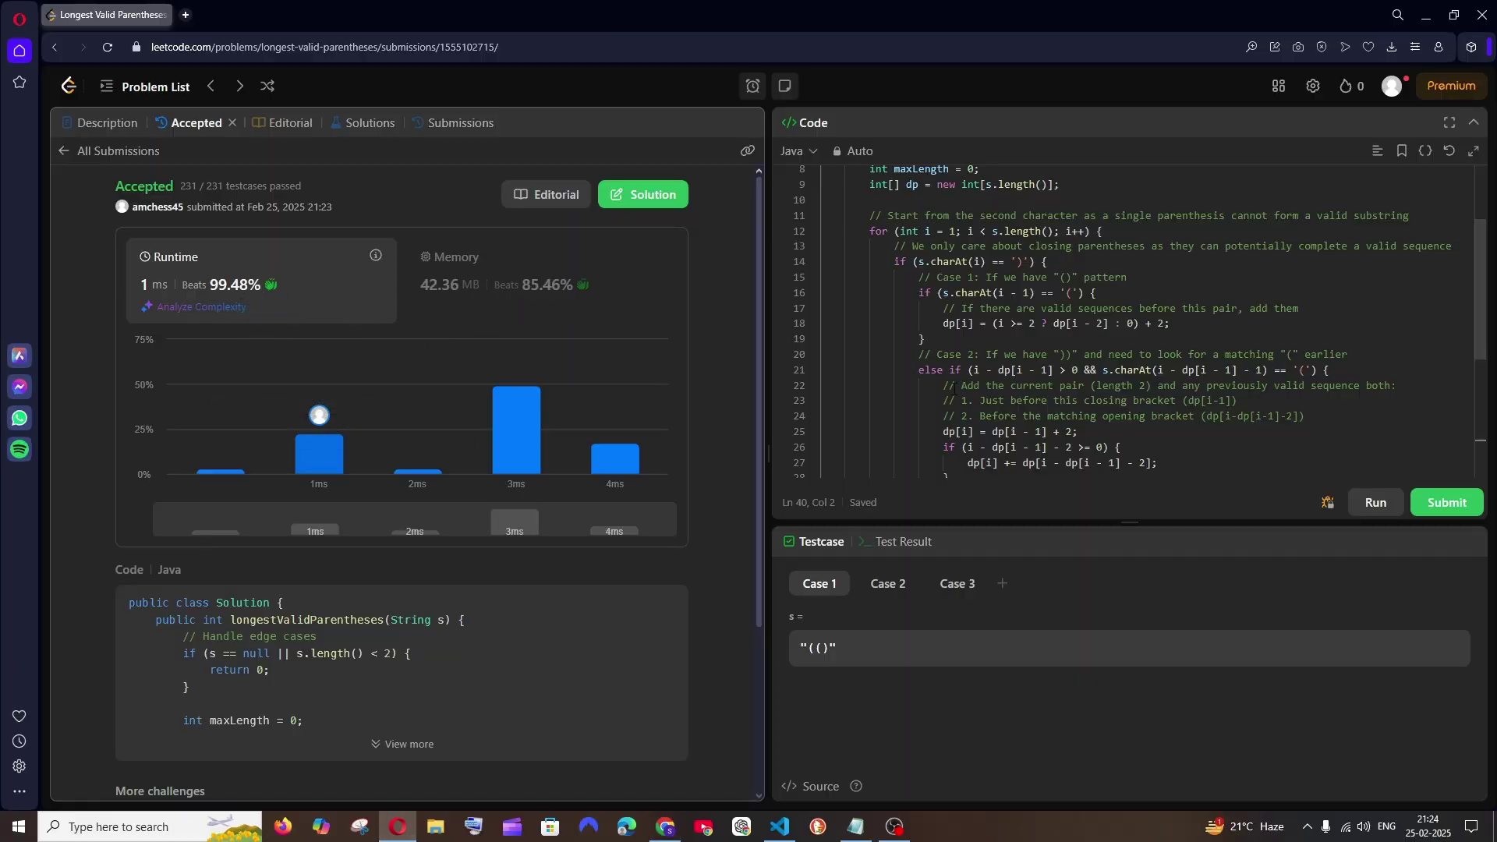
Step: Review ChatGPT's accepted result: 4 ms (beats 25.20%) and 43.04 MB (beats 59.41%)
scroll(953, 348, "up", 2)
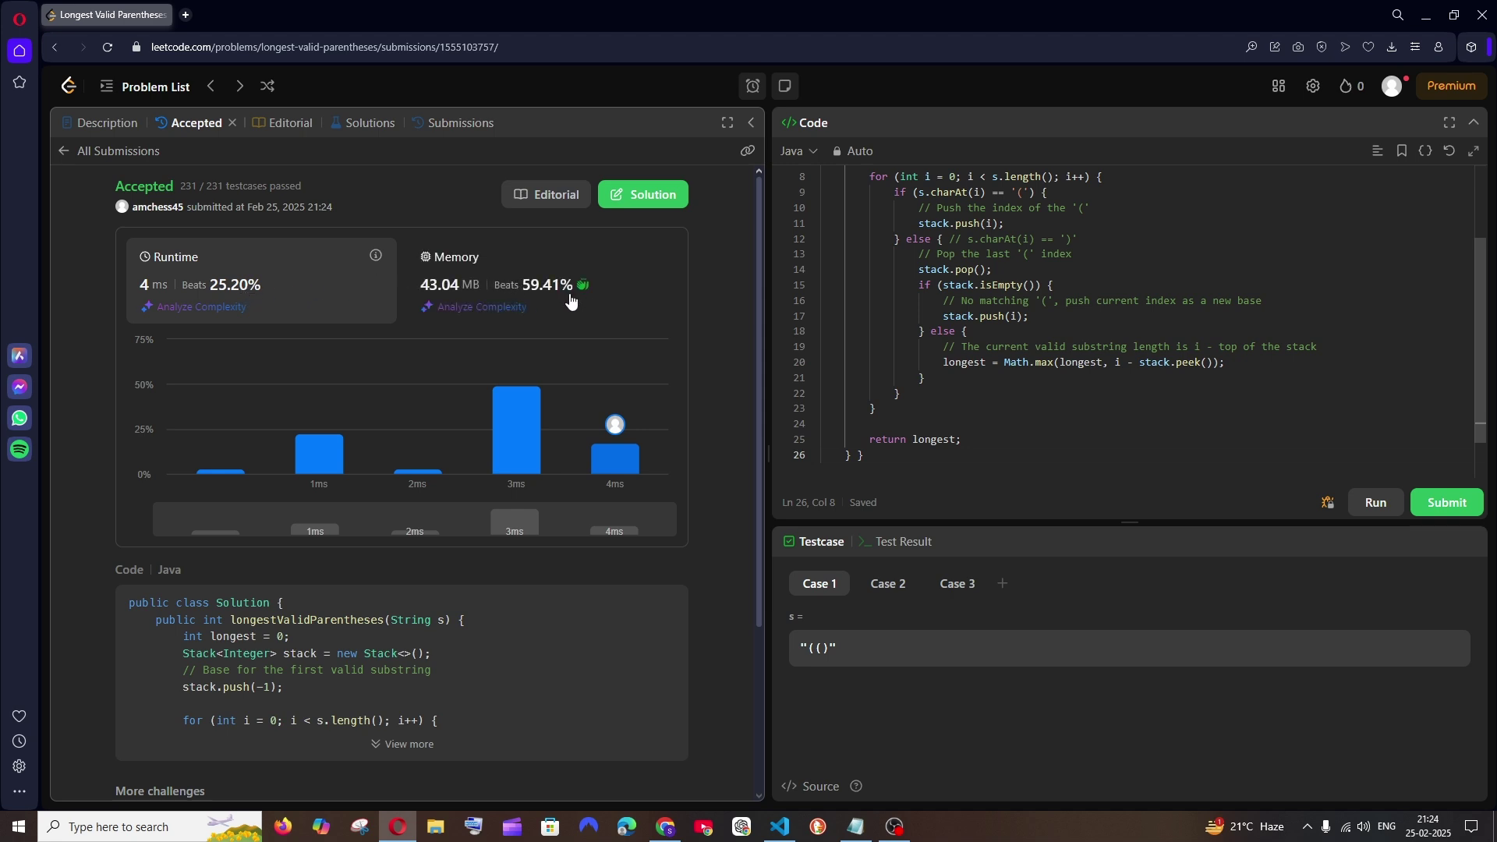
scroll(1034, 334, "up", 3)
scroll(1033, 334, "down", 3)
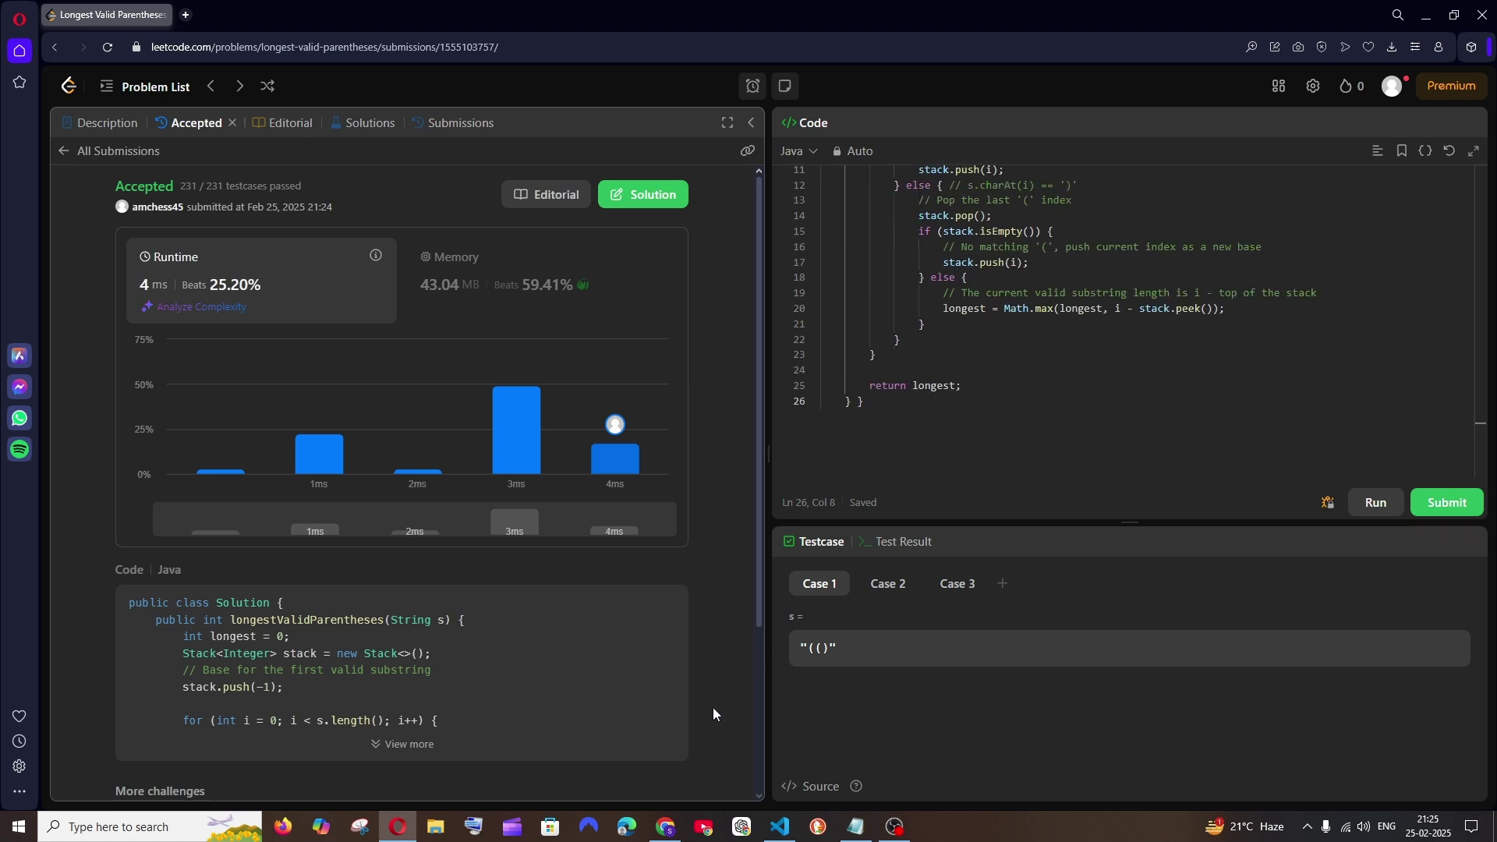
Step: Select DeepSeek R1's ArrayDeque-based Java Solution class and return to the LeetCode editor
left_click(666, 826)
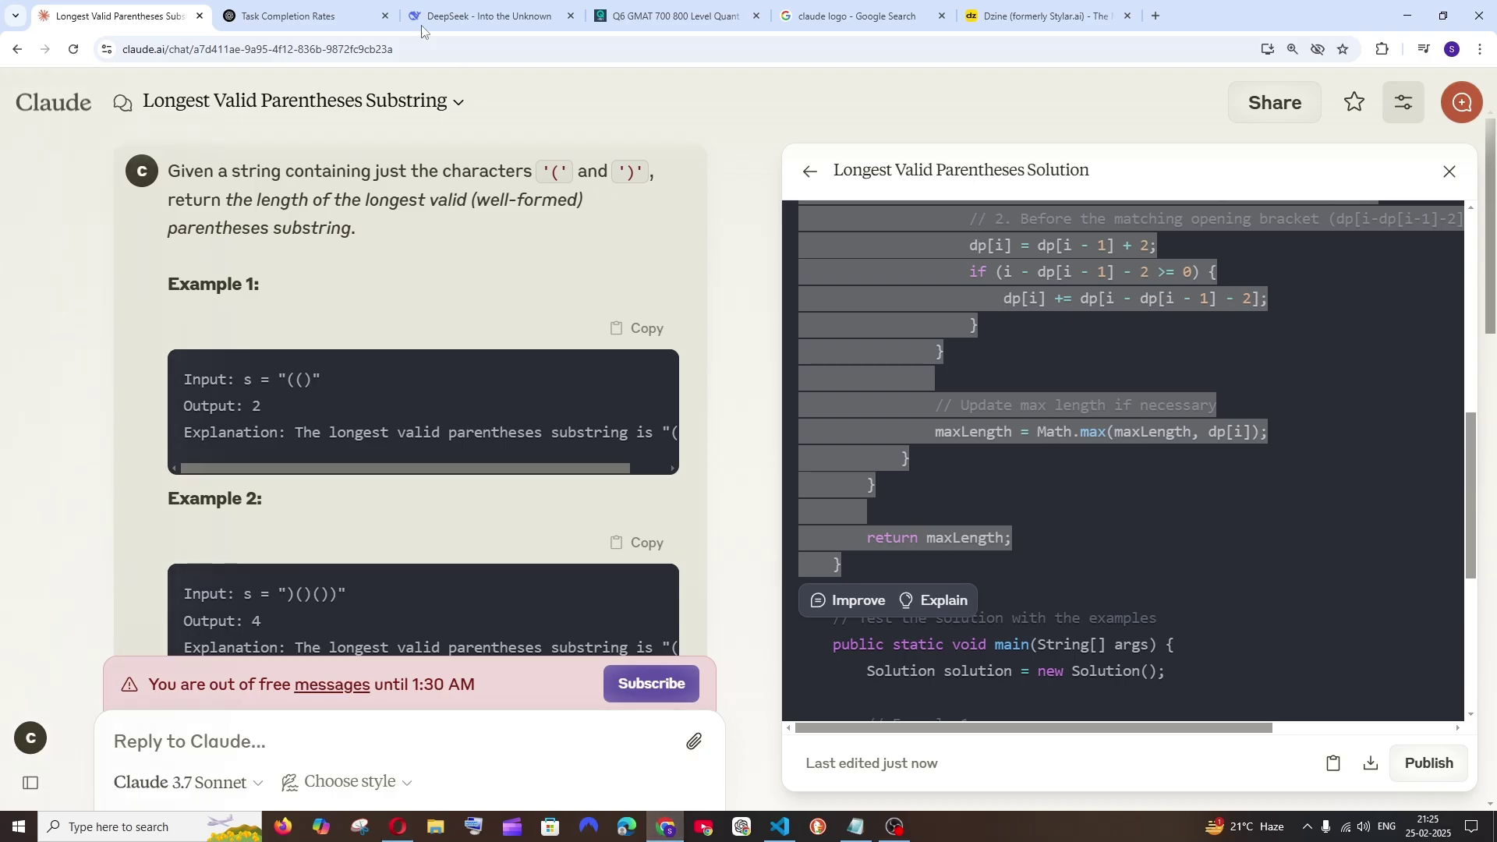
left_click(304, 15)
scroll(537, 147, "down", 7)
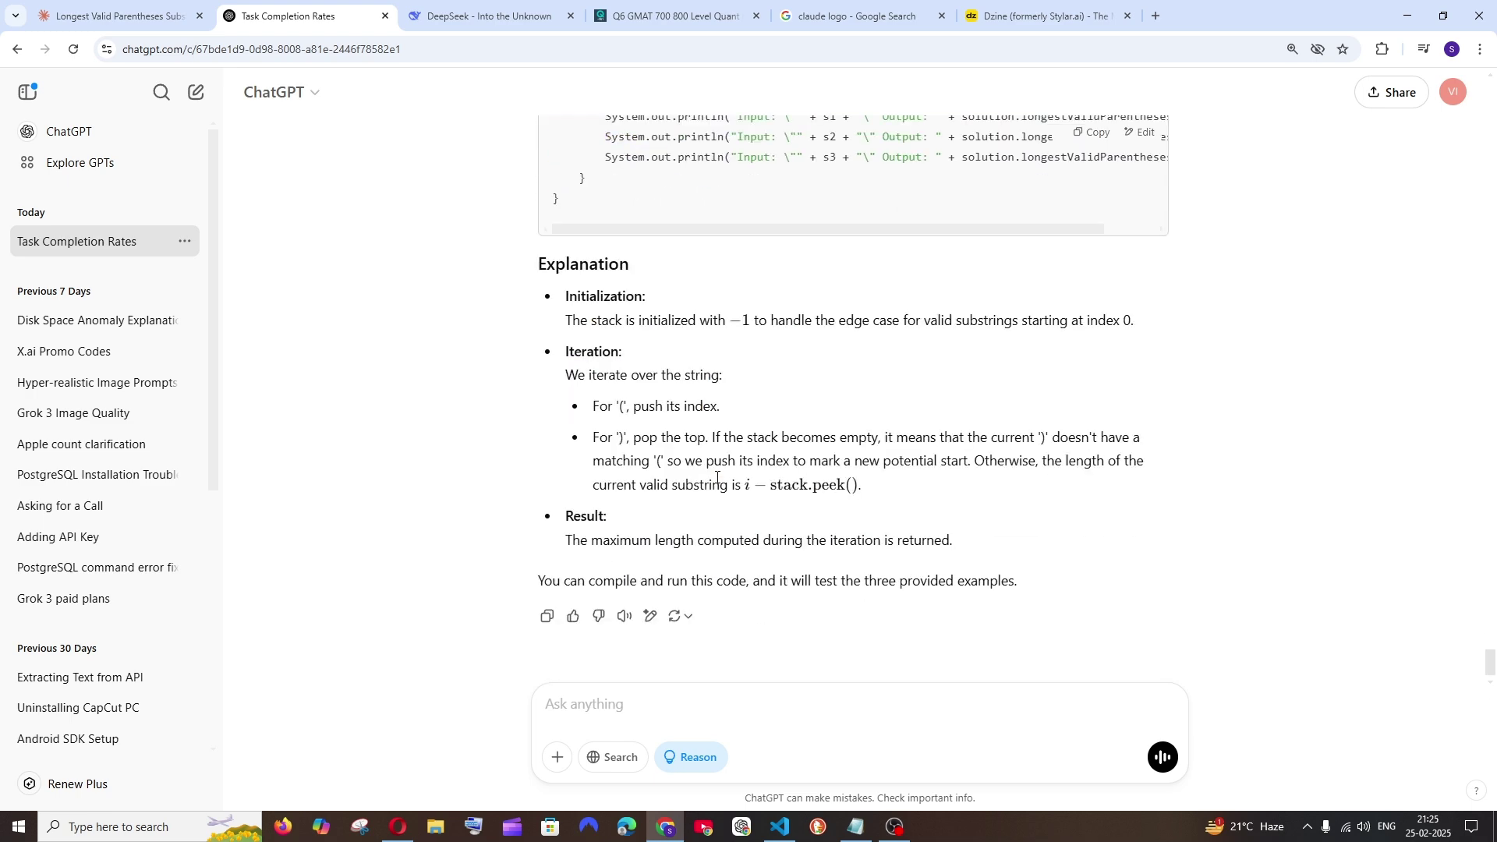
key("ctrl+Tab")
scroll(635, 349, "up", 4)
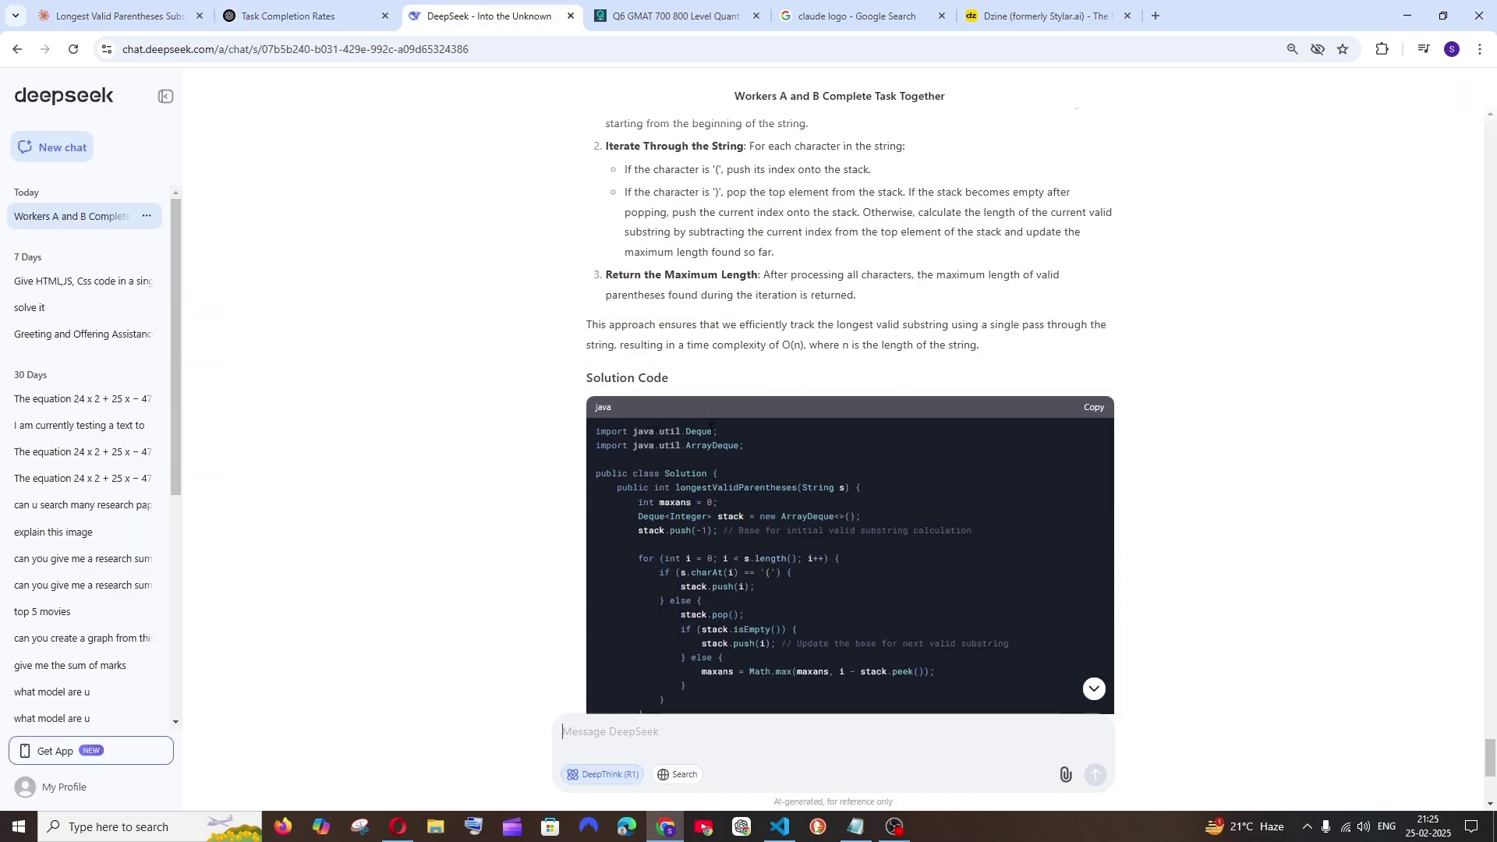
left_click_drag(594, 328, 624, 613)
key("alt+Tab")
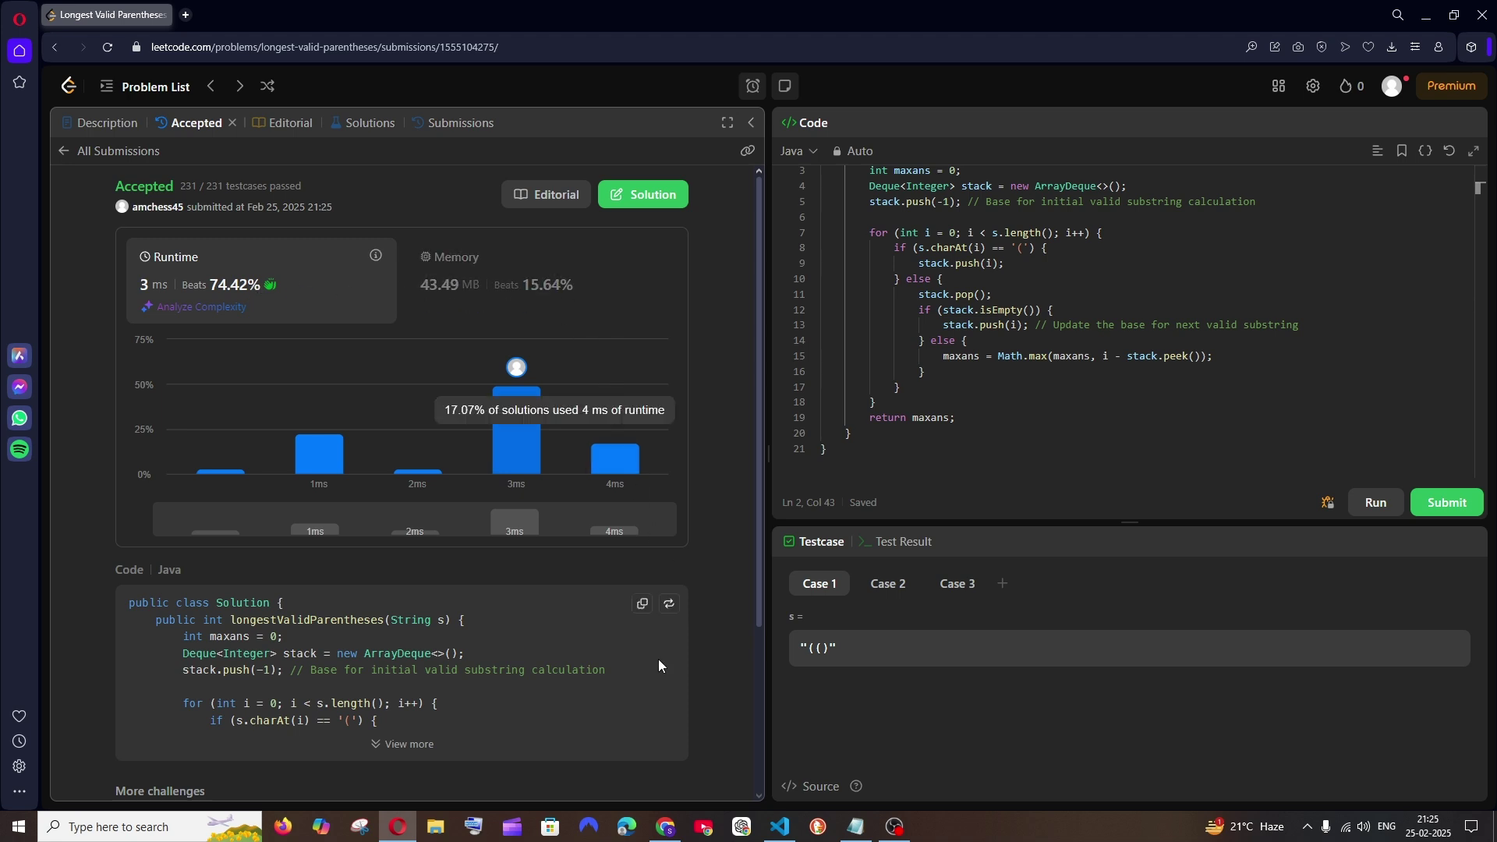
Step: Return to Claude's Longest Valid Parentheses conversation in Chrome
left_click(665, 826)
left_click(125, 16)
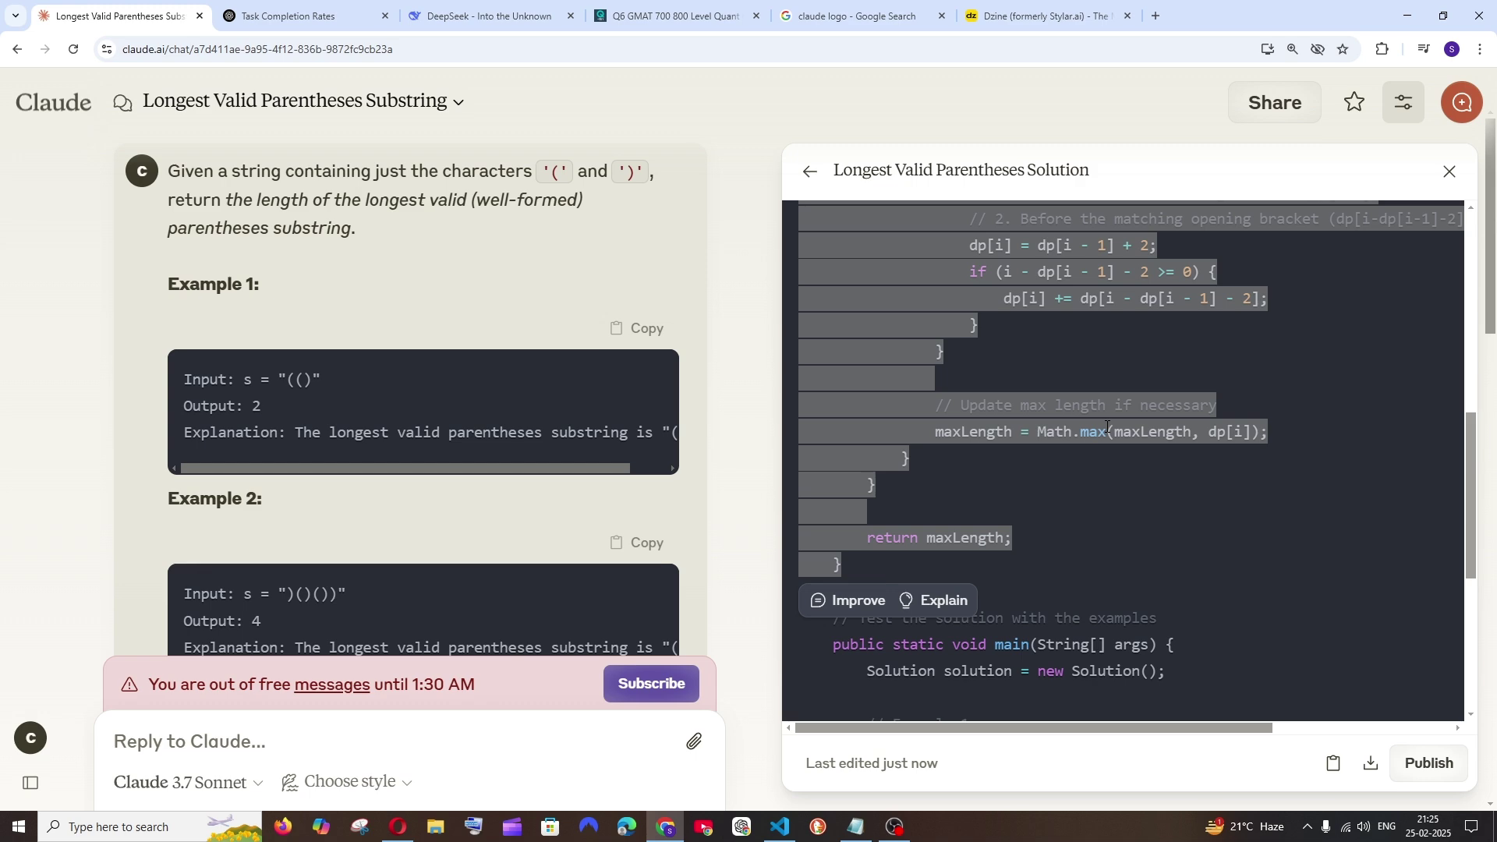
Step: Glance over the ChatGPT and DeepSeek answers, then return to DeepSeek's Accepted LeetCode result
left_click(1008, 336)
left_click(288, 9)
key("ctrl+Tab")
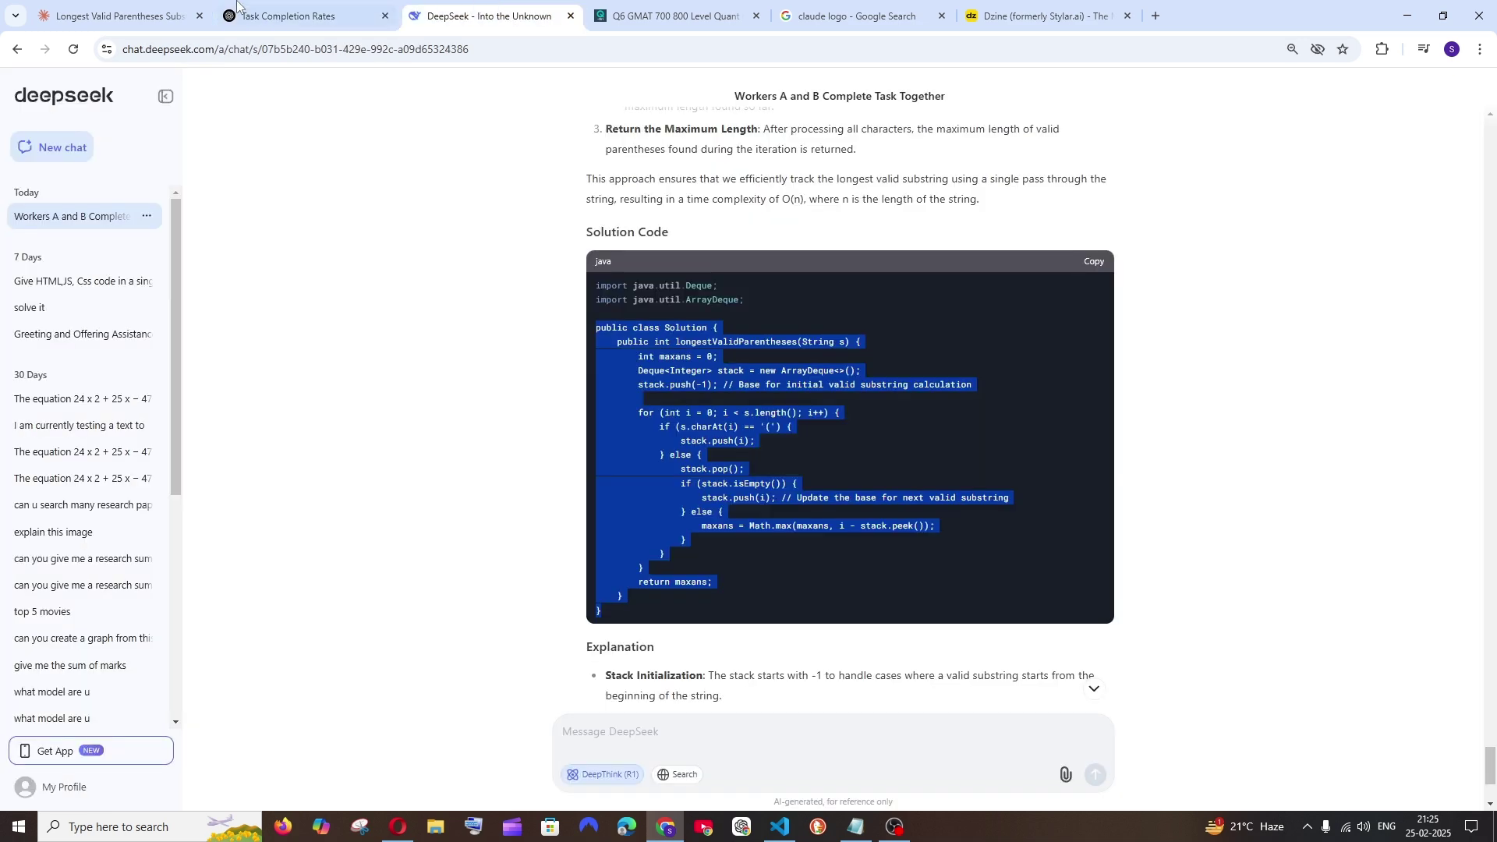
left_click(117, 11)
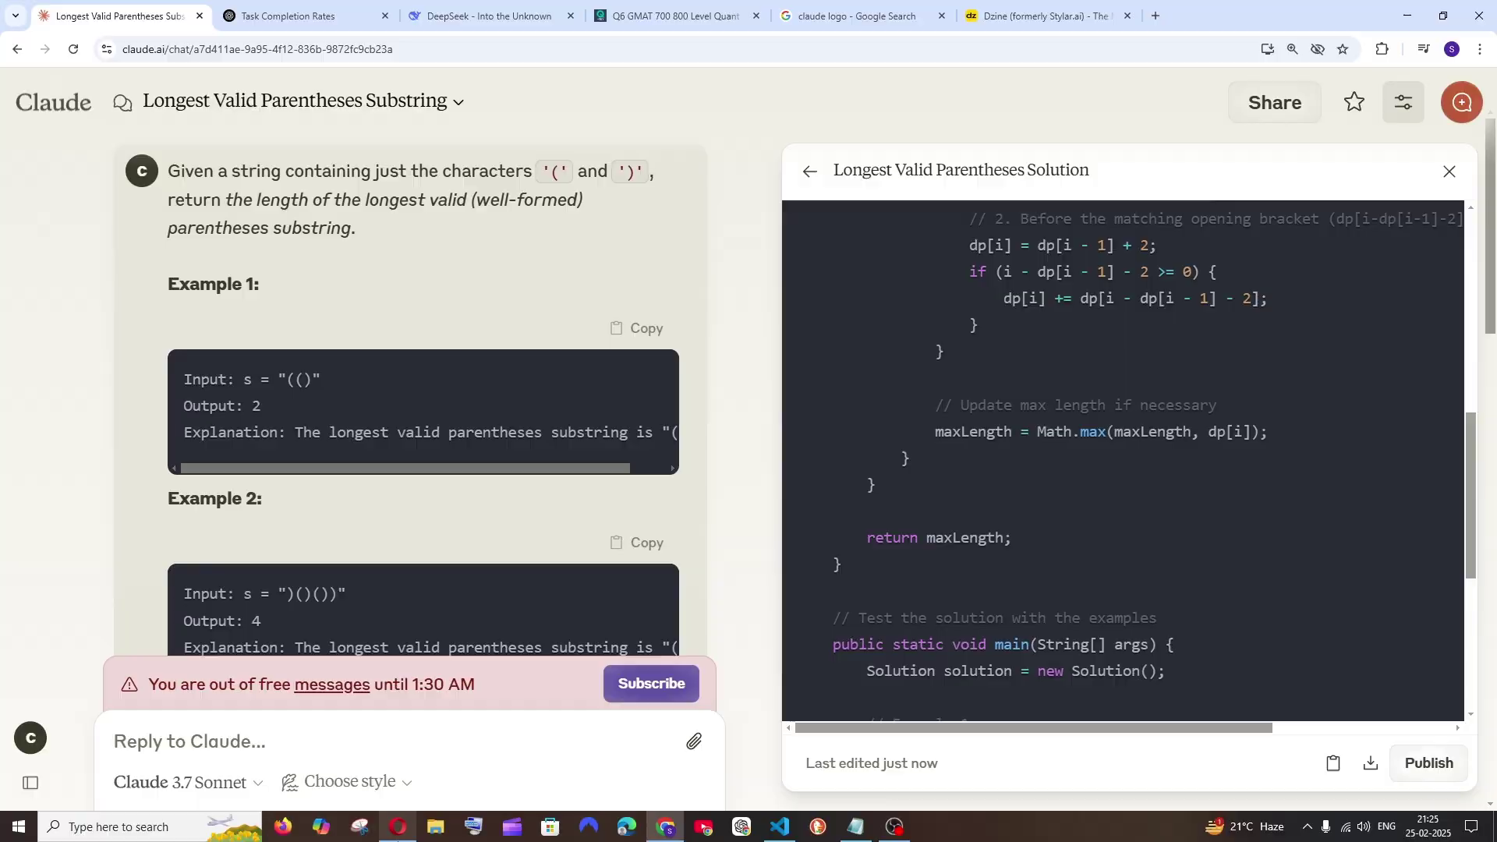
left_click(398, 826)
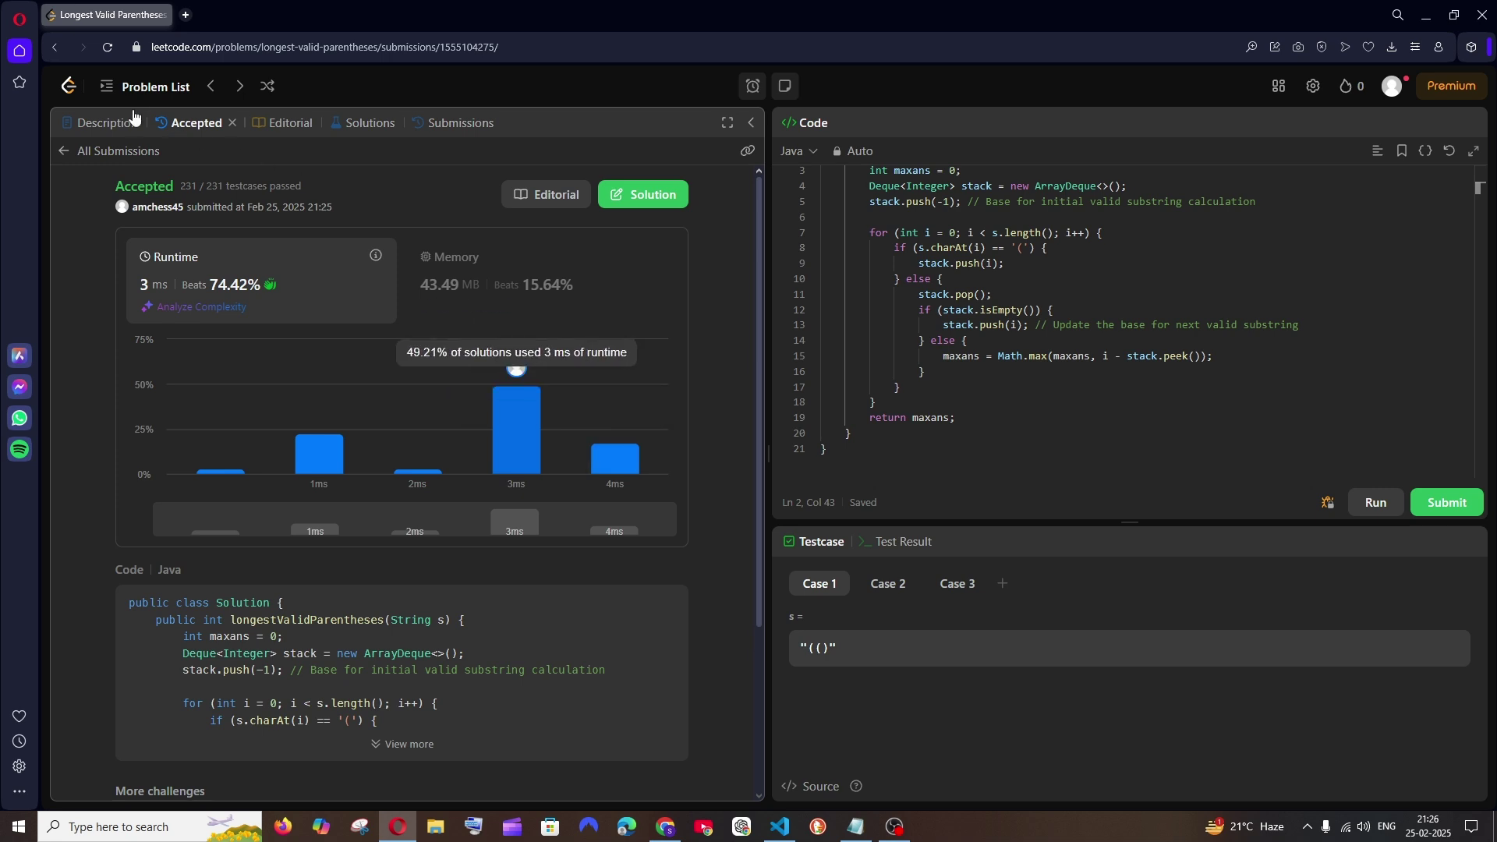
Step: Sort LeetCode's problem list by acceptance, lowest first, and open Hard problem 3463
left_click(56, 47)
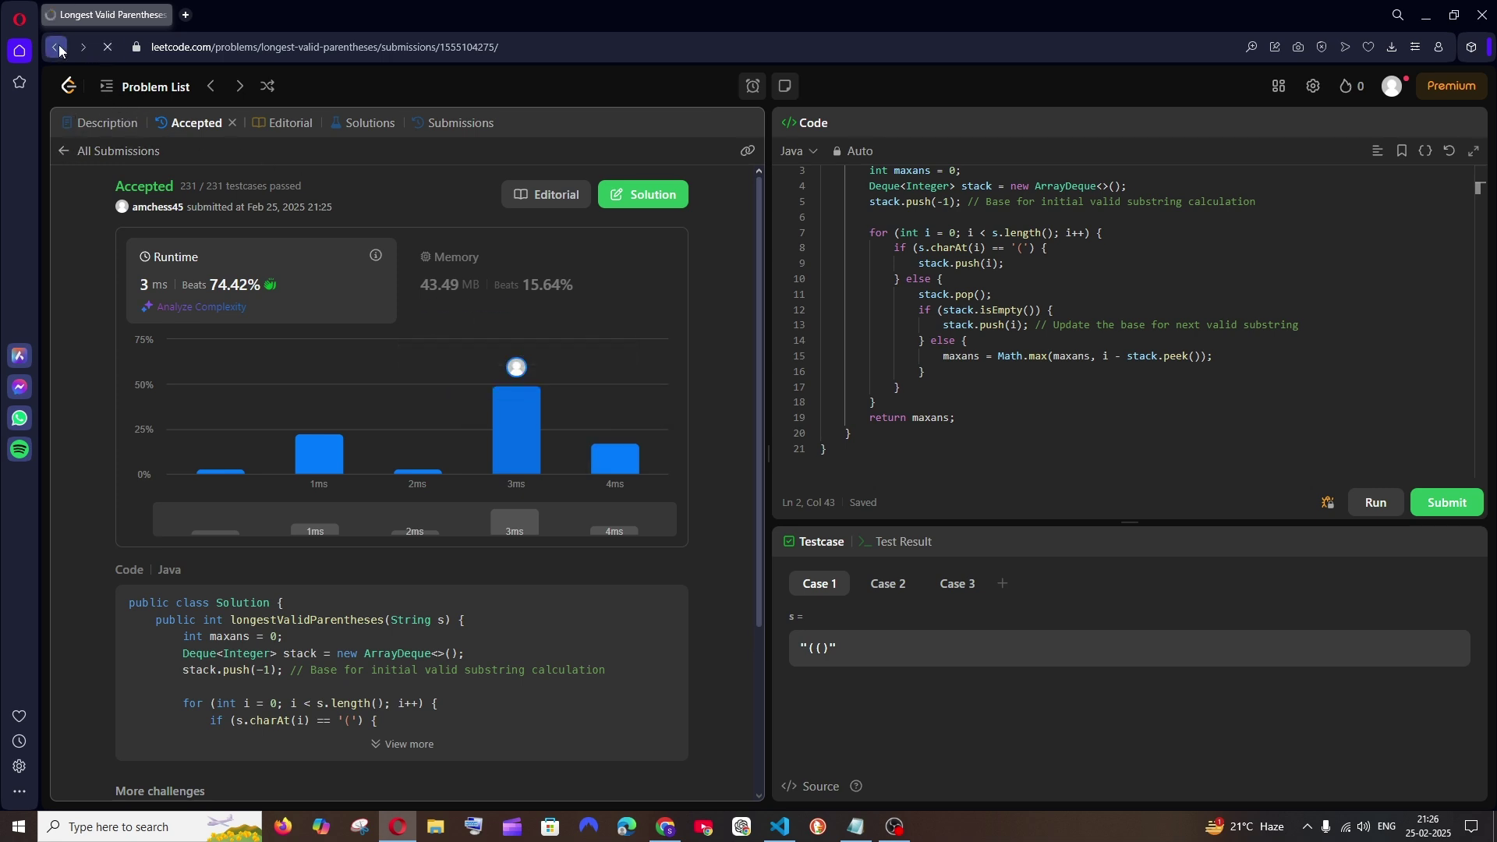
left_click(137, 88)
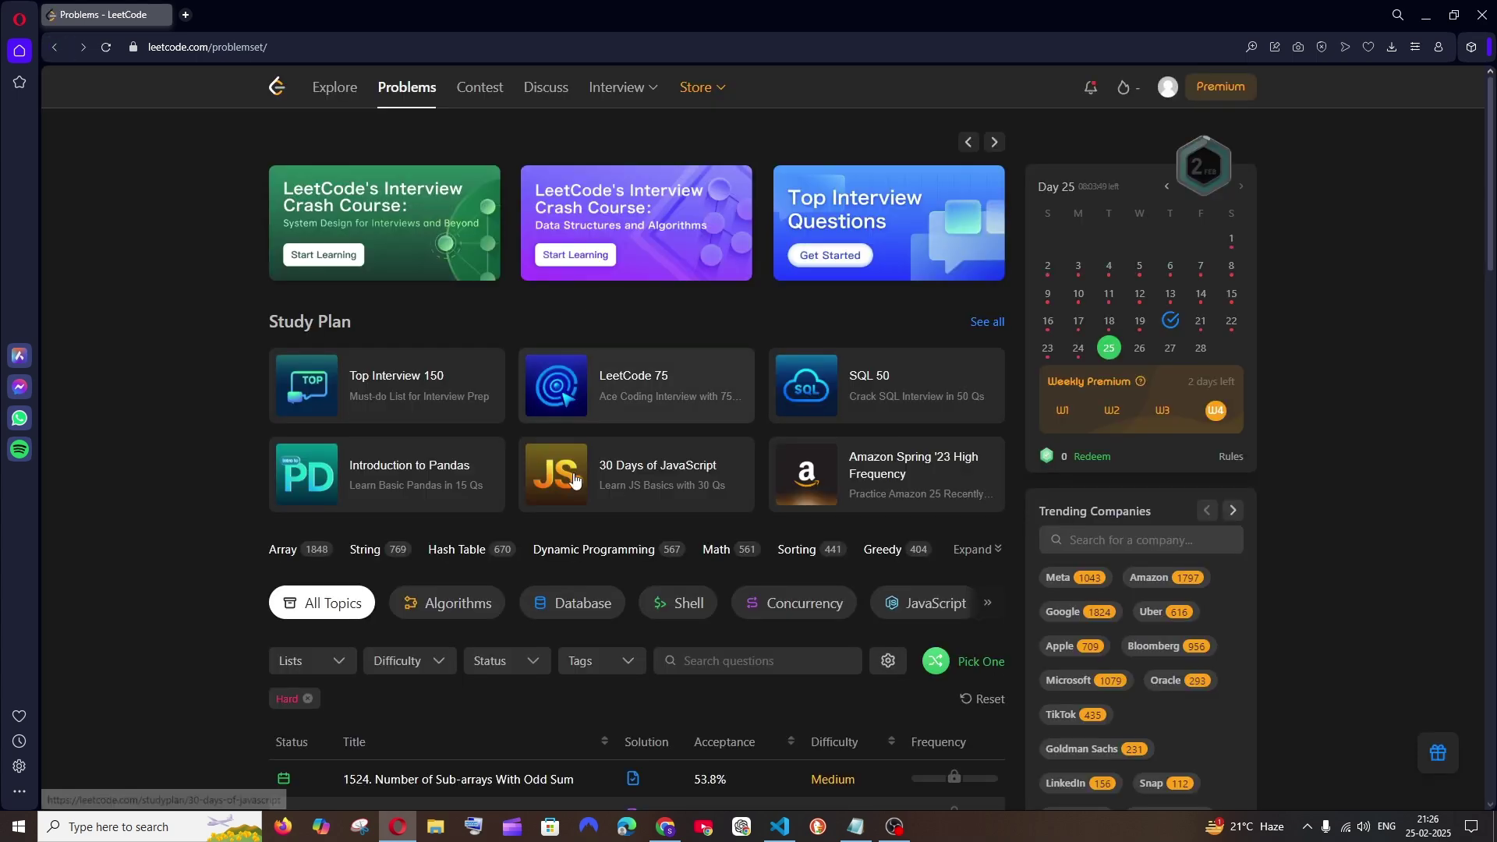
scroll(537, 618, "down", 3)
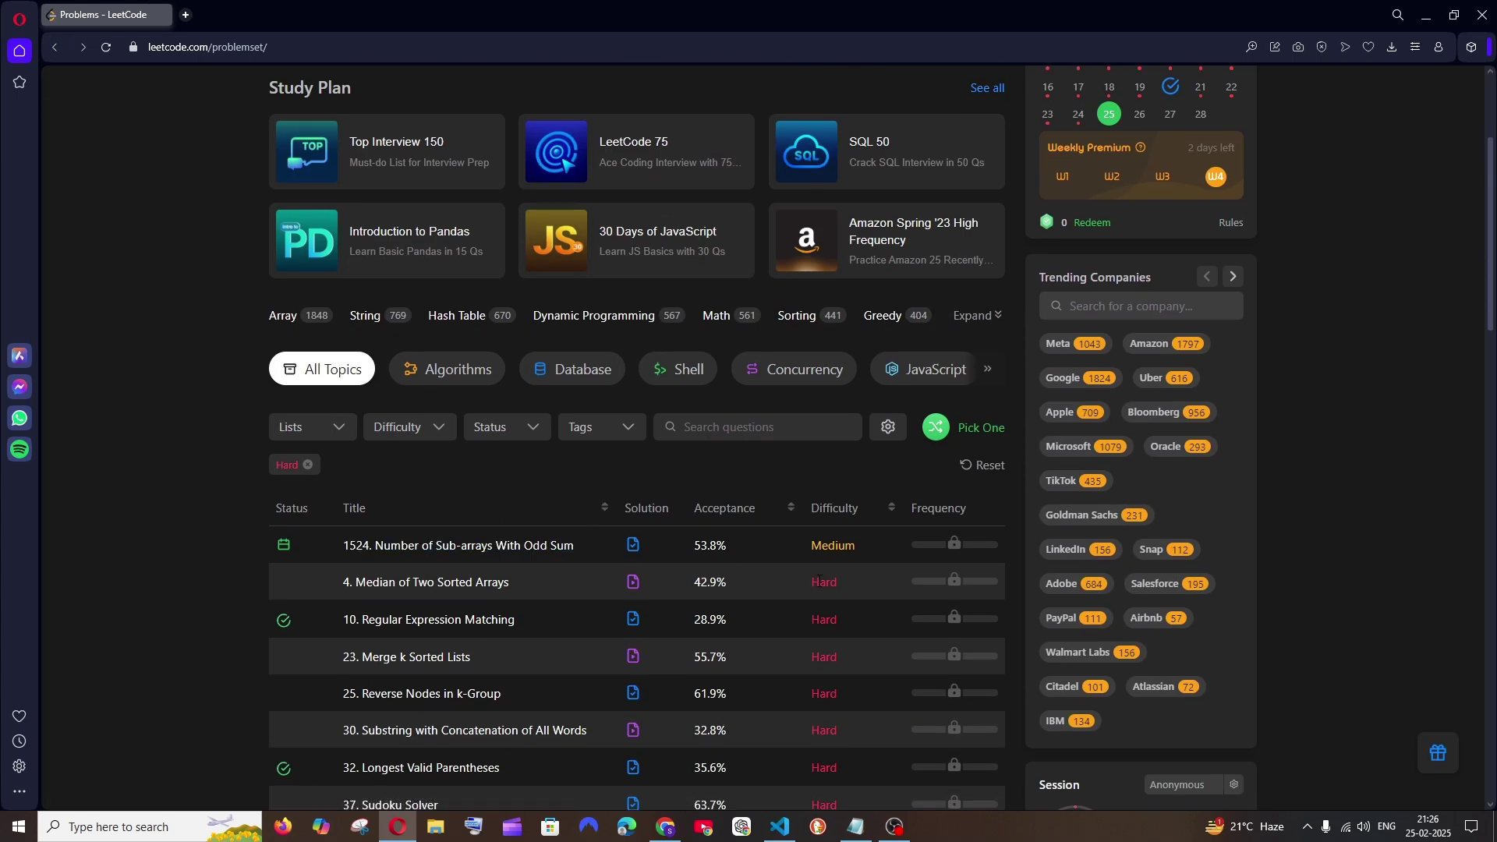
scroll(660, 581, "down", 2)
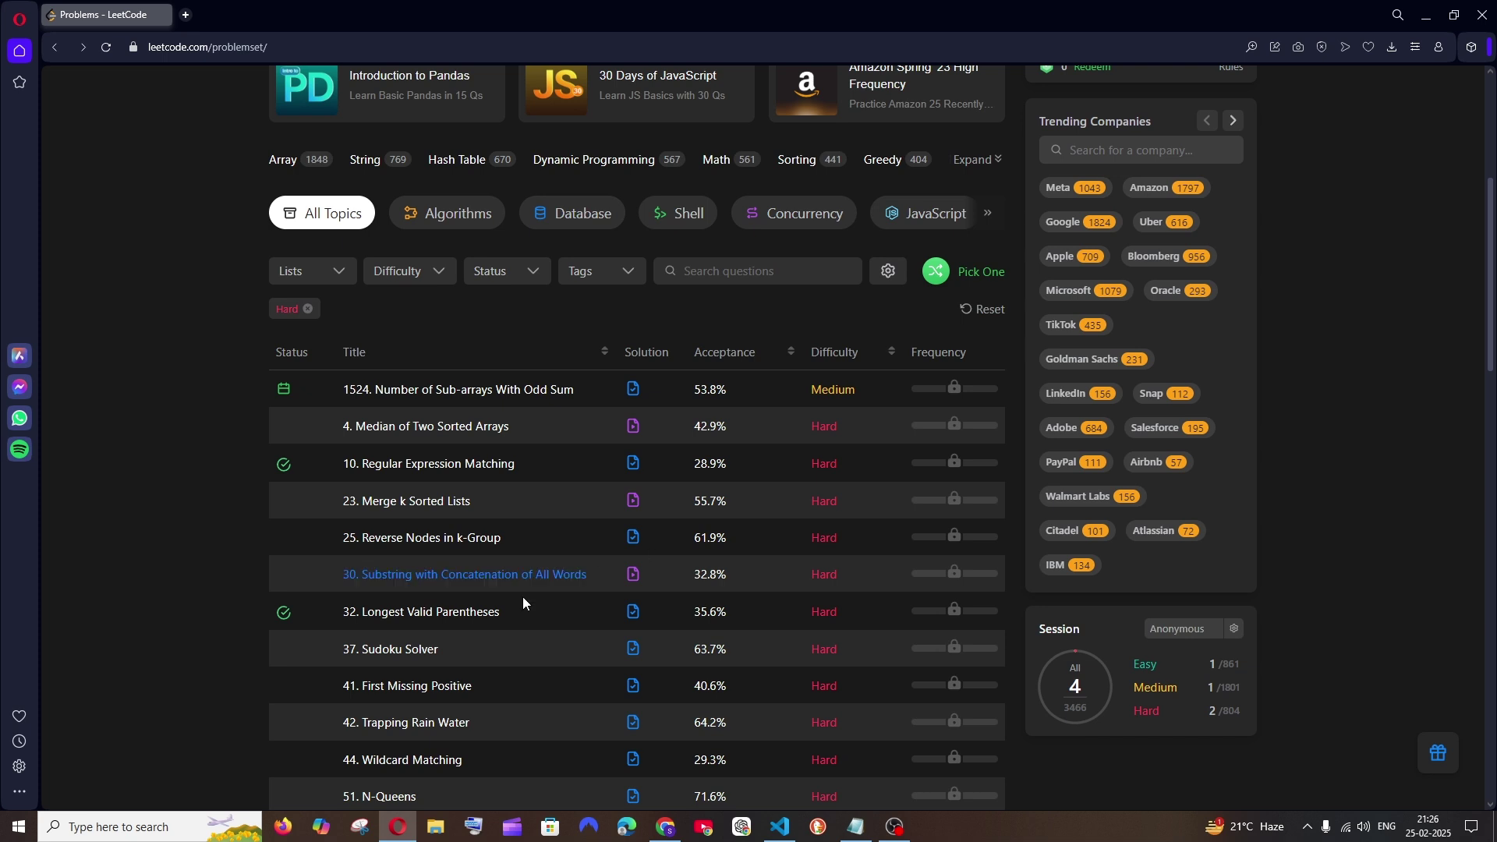
left_click(732, 353)
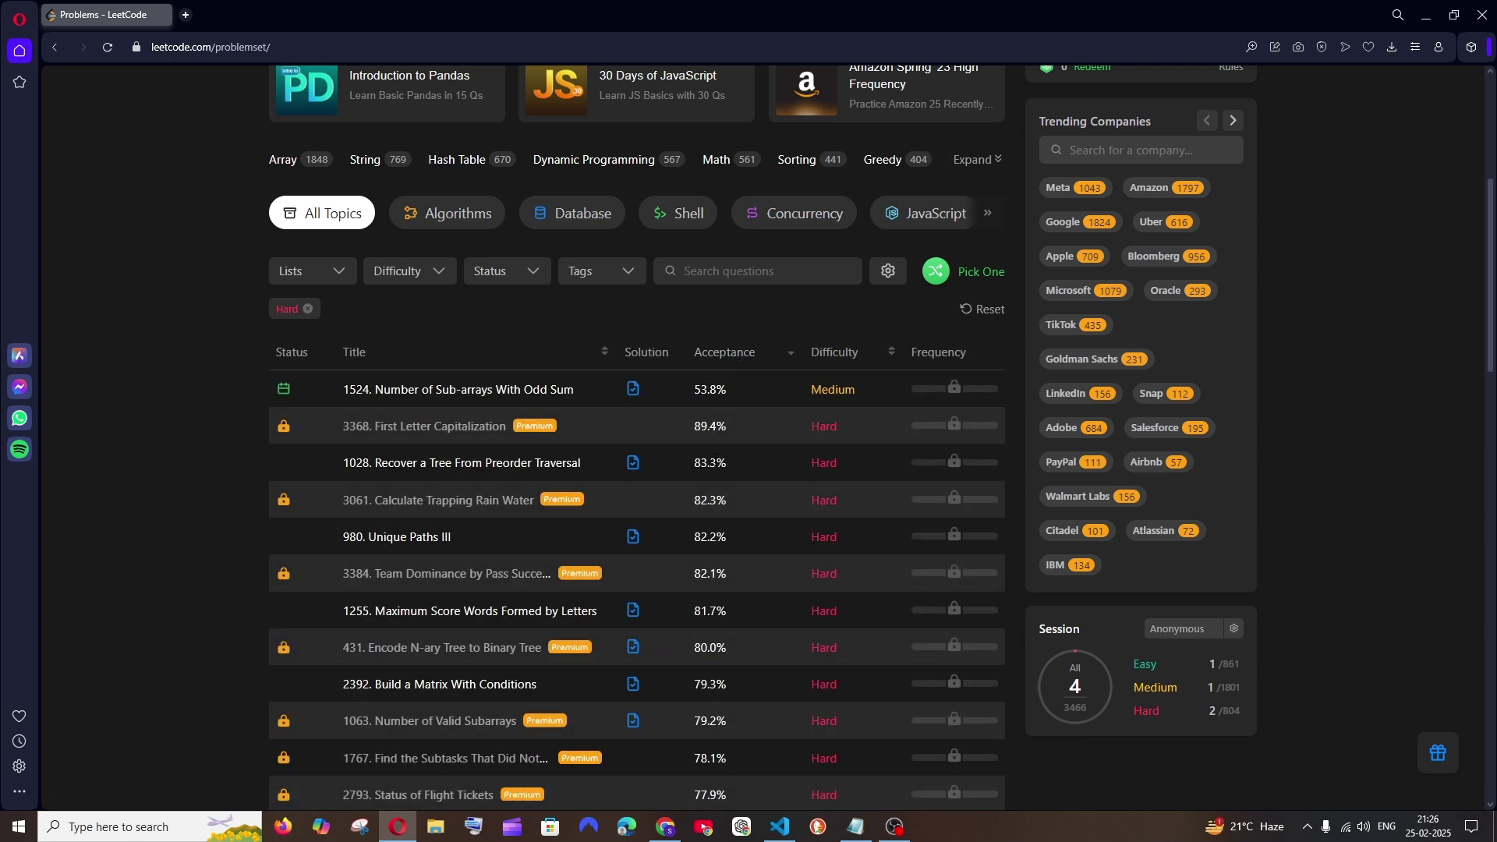
left_click(733, 352)
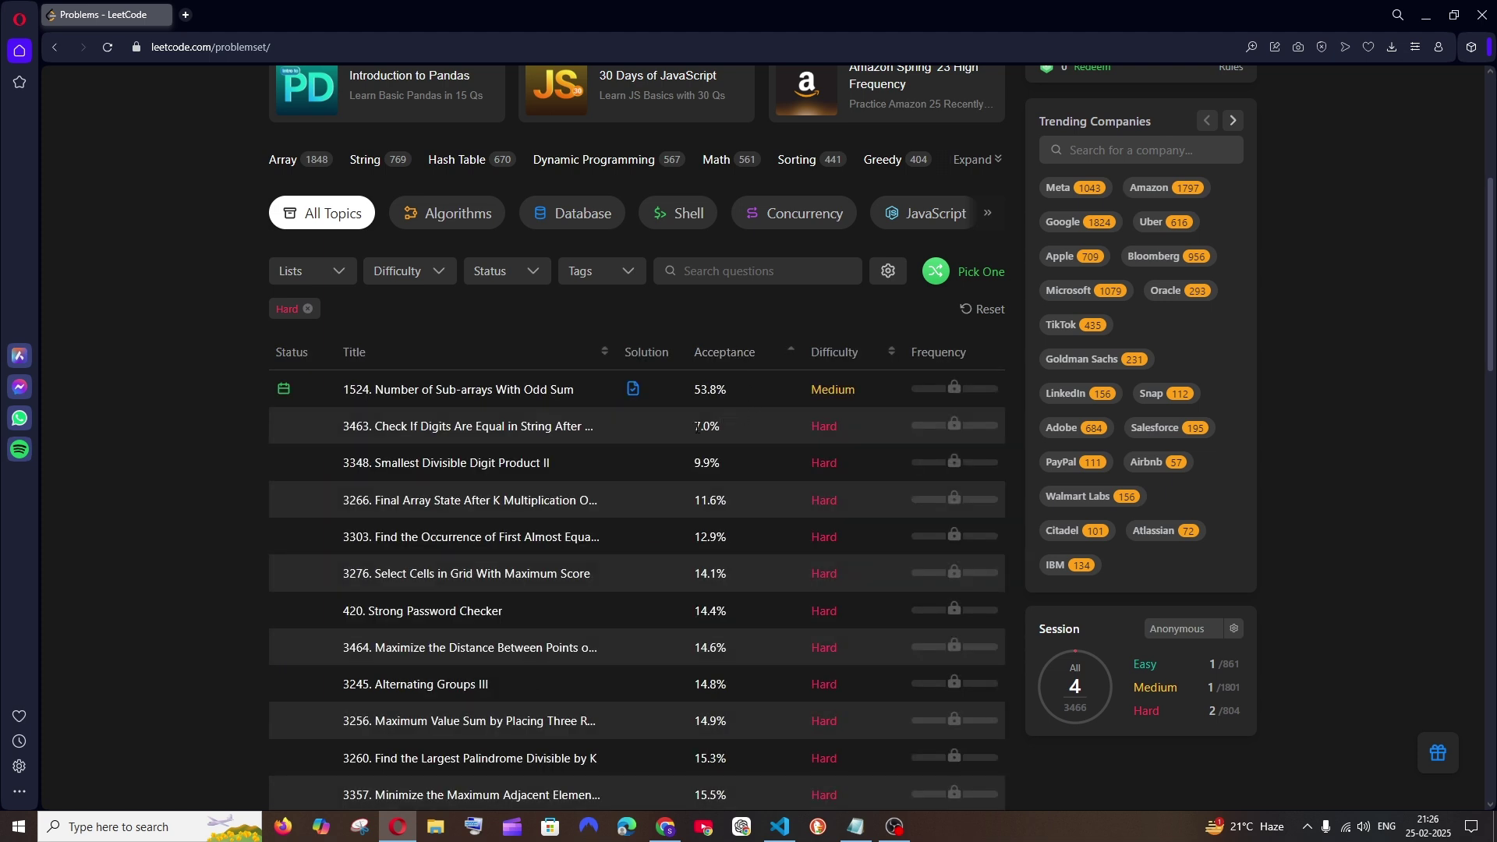
left_click(733, 428)
left_click(539, 430)
Step: Copy problem 3463's statement and examples into Claude and select its Java Solution code
scroll(358, 491, "down", 10)
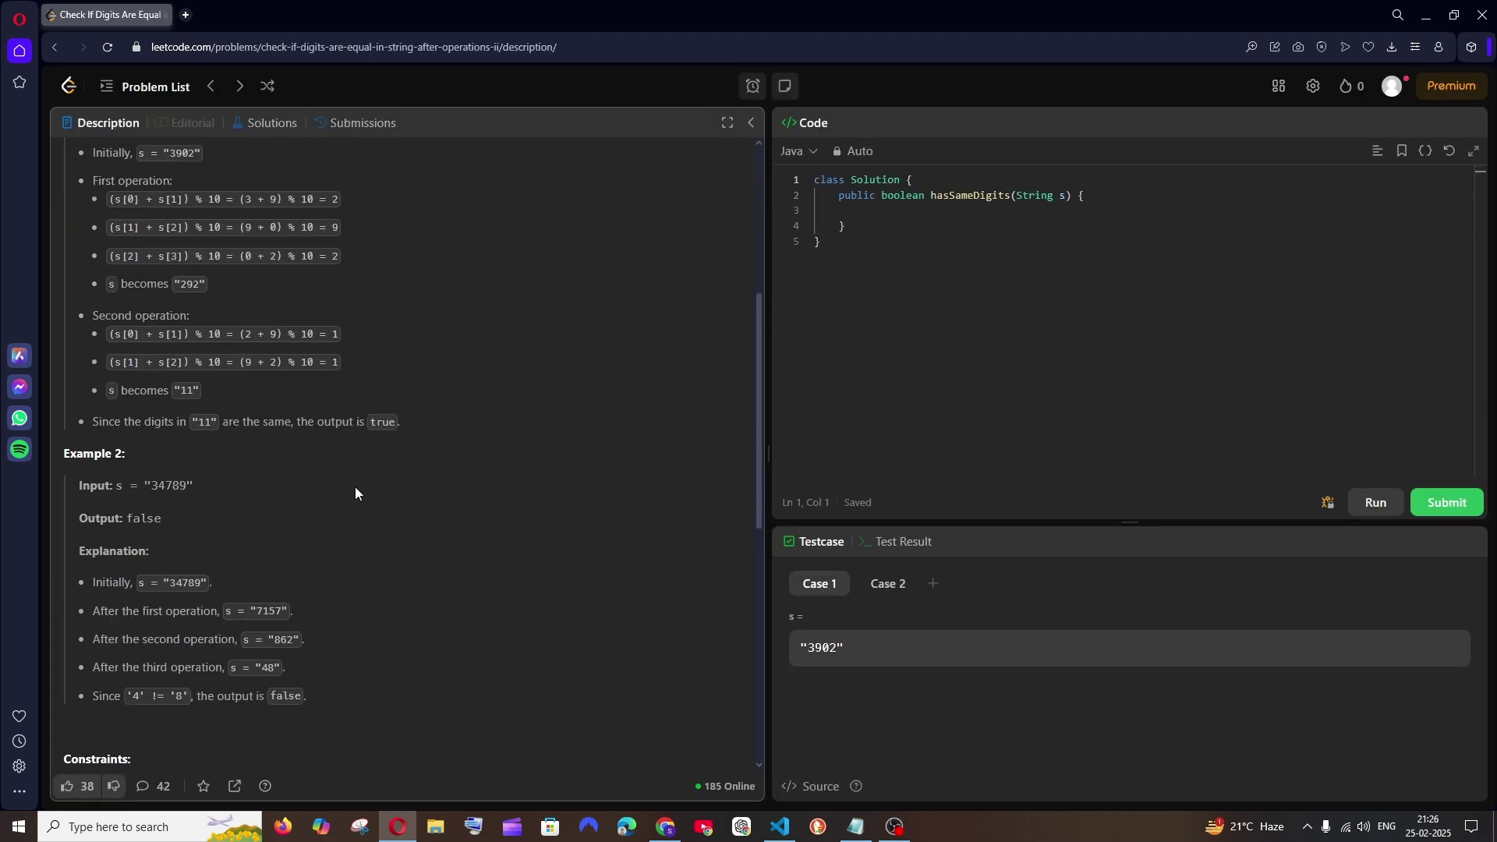
scroll(355, 492, "up", 4)
scroll(340, 565, "up", 5)
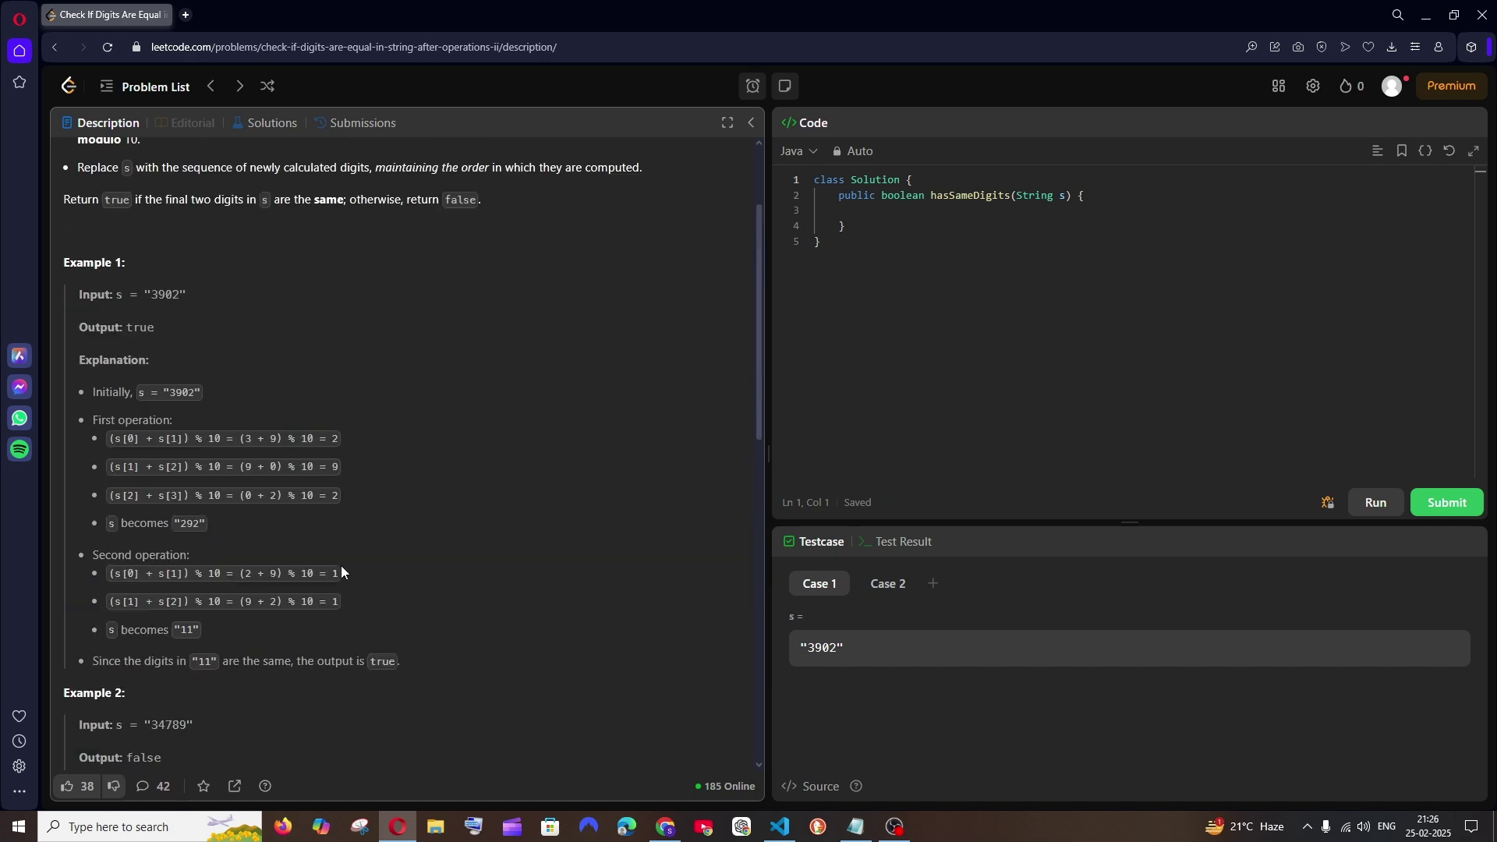
left_click_drag(116, 438, 348, 466)
scroll(359, 468, "up", 2)
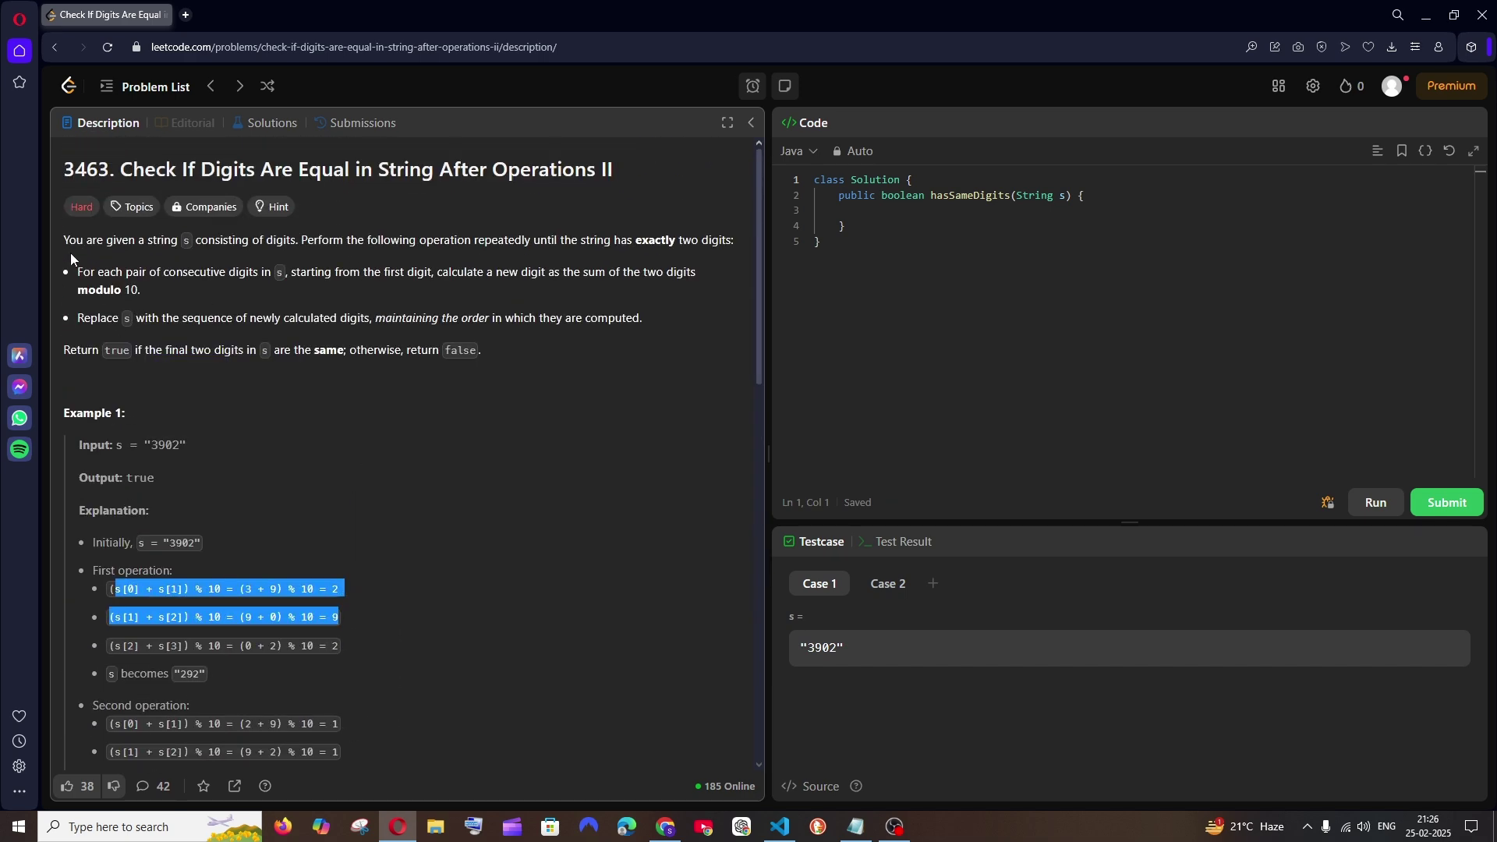
left_click_drag(63, 239, 390, 581)
scroll(485, 380, "down", 6)
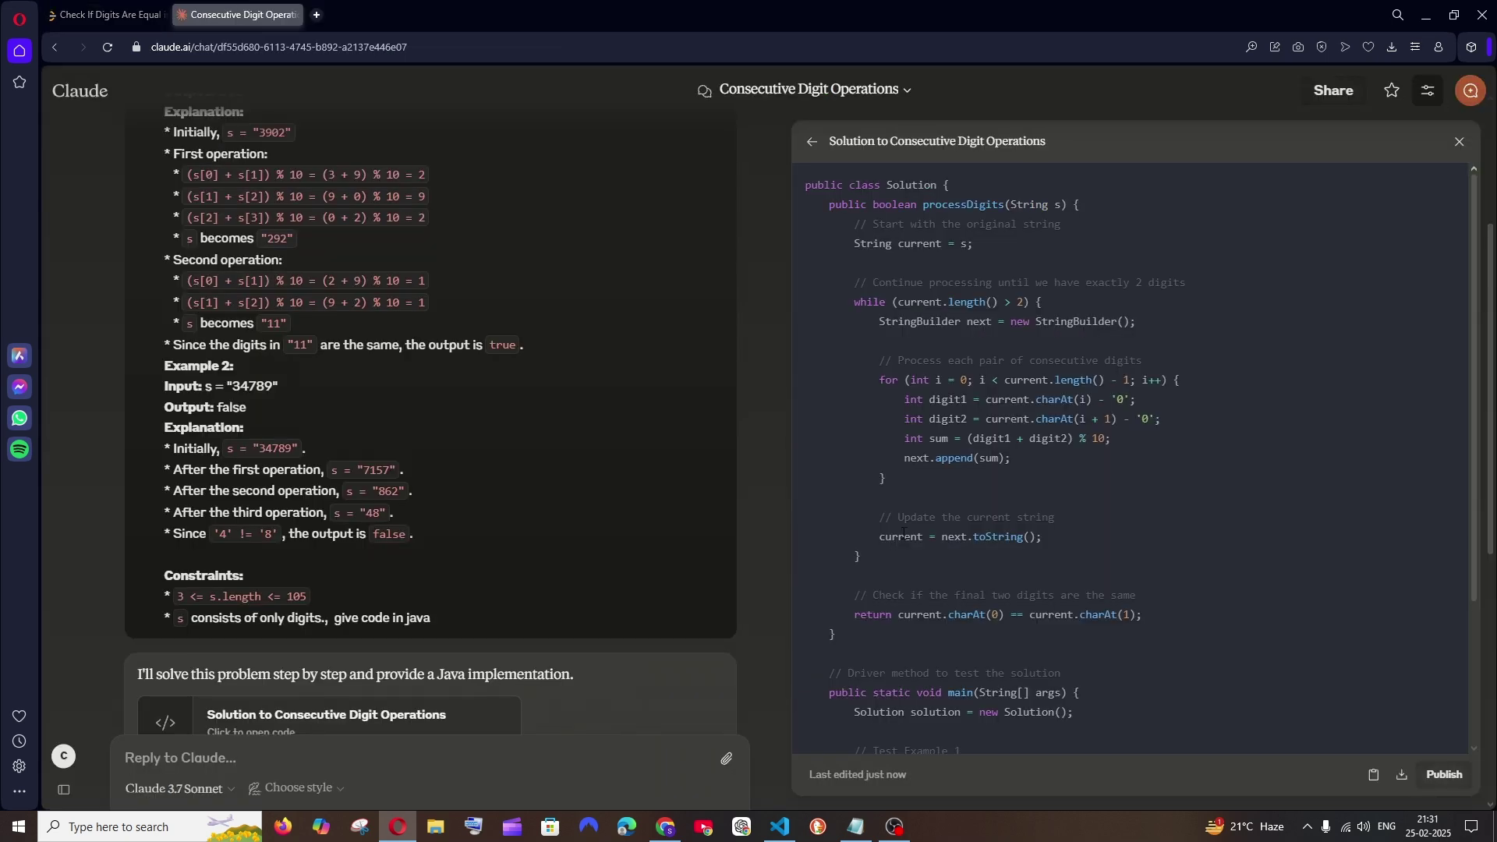
left_click_drag(806, 185, 901, 613)
Step: Submit Claude's code for 3463 and highlight the Time Limit Exceeded verdict and 631/684 testcases passed
key("ctrl+Tab")
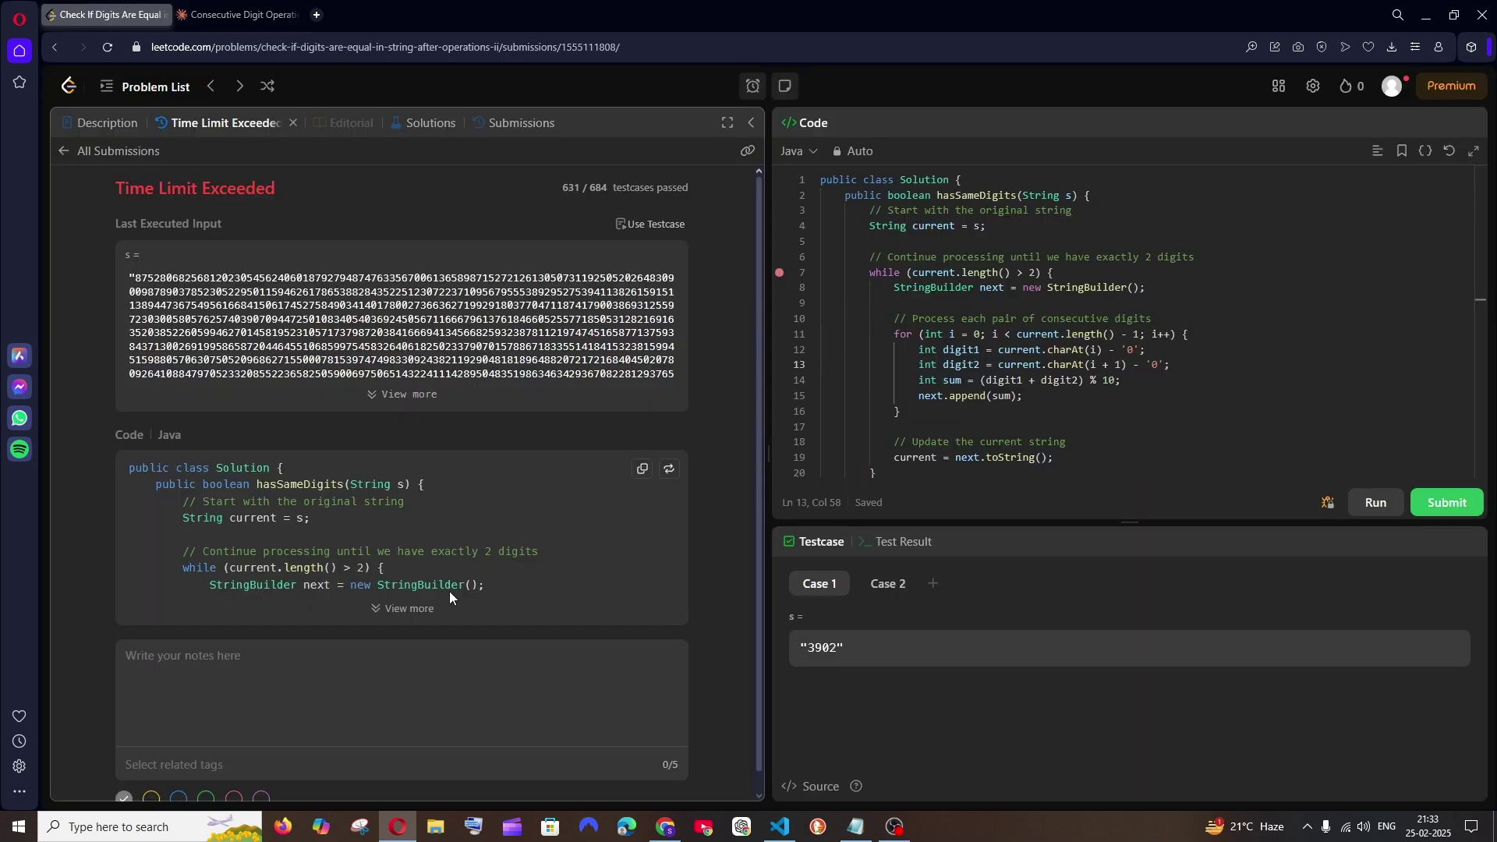
scroll(449, 591, "down", 1)
scroll(460, 496, "up", 1)
left_click_drag(168, 192, 320, 209)
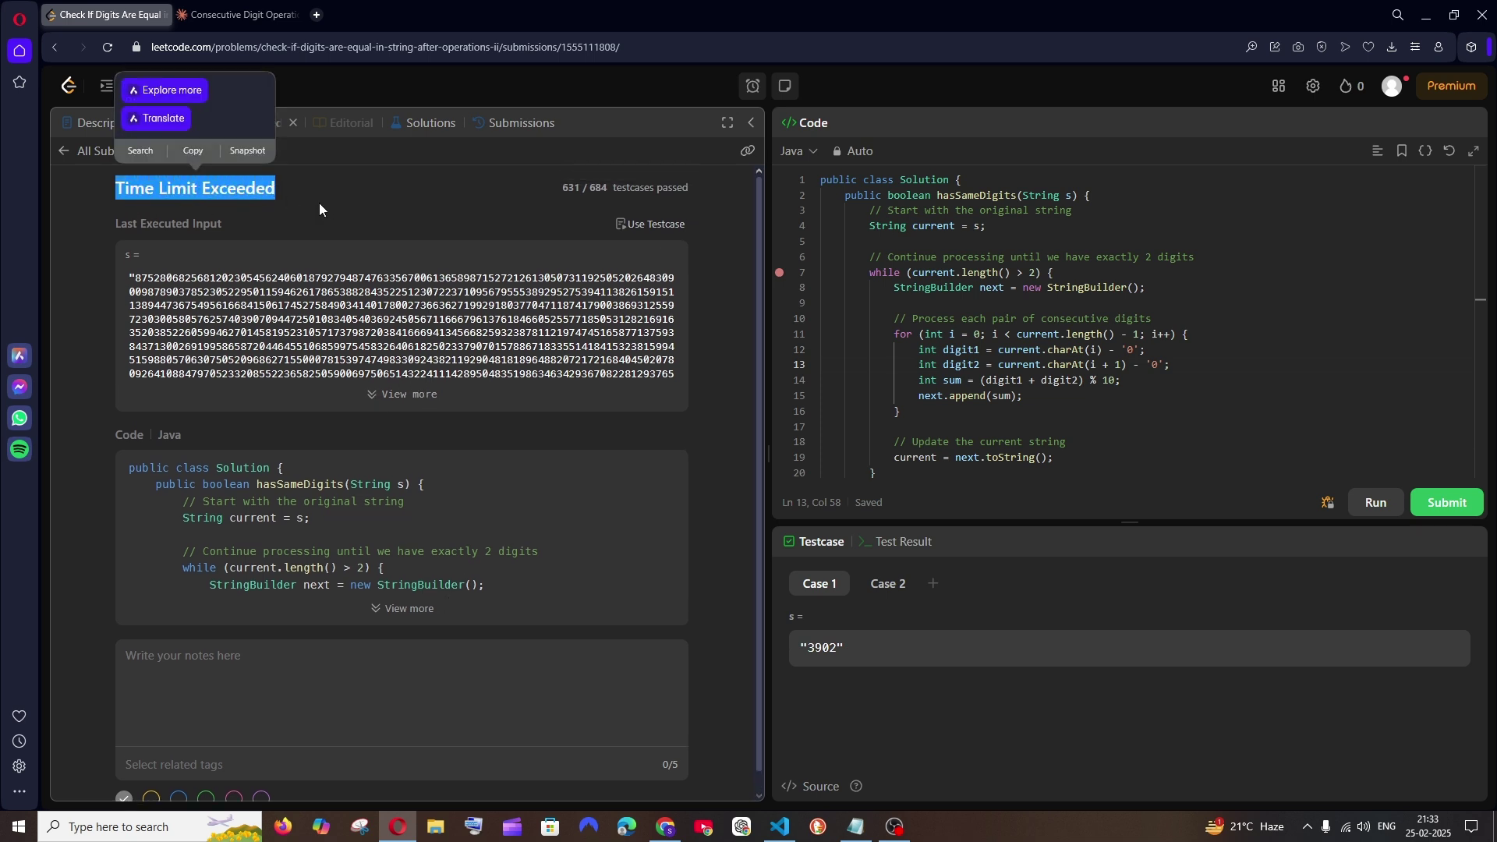
left_click(516, 184)
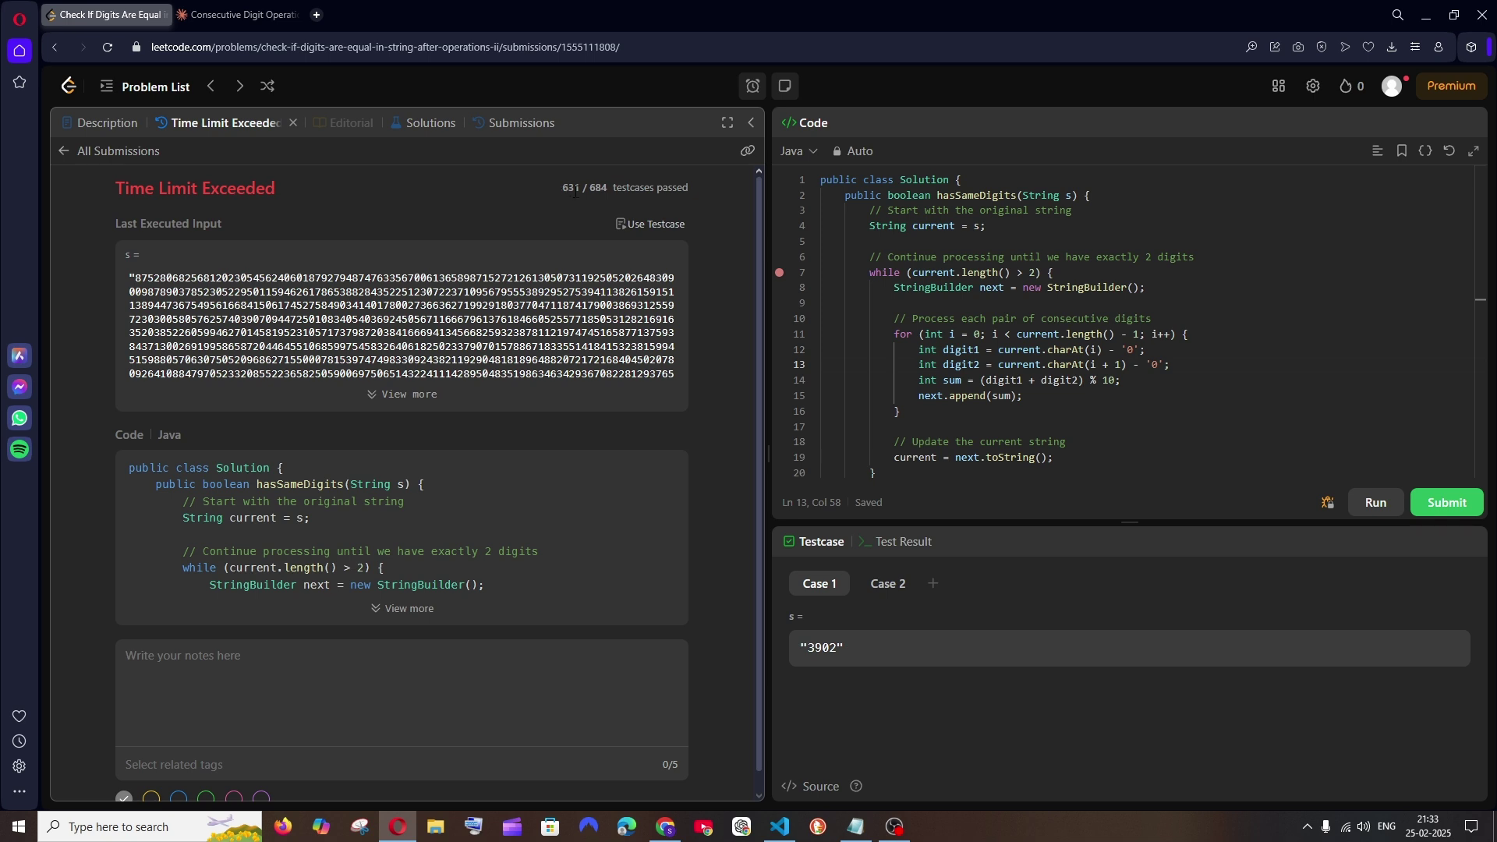
left_click_drag(569, 187, 736, 190)
left_click(702, 192)
Step: Switch to ChatGPT and scroll through its reply to locate the Java code block
key("alt+Tab")
scroll(826, 611, "up", 20)
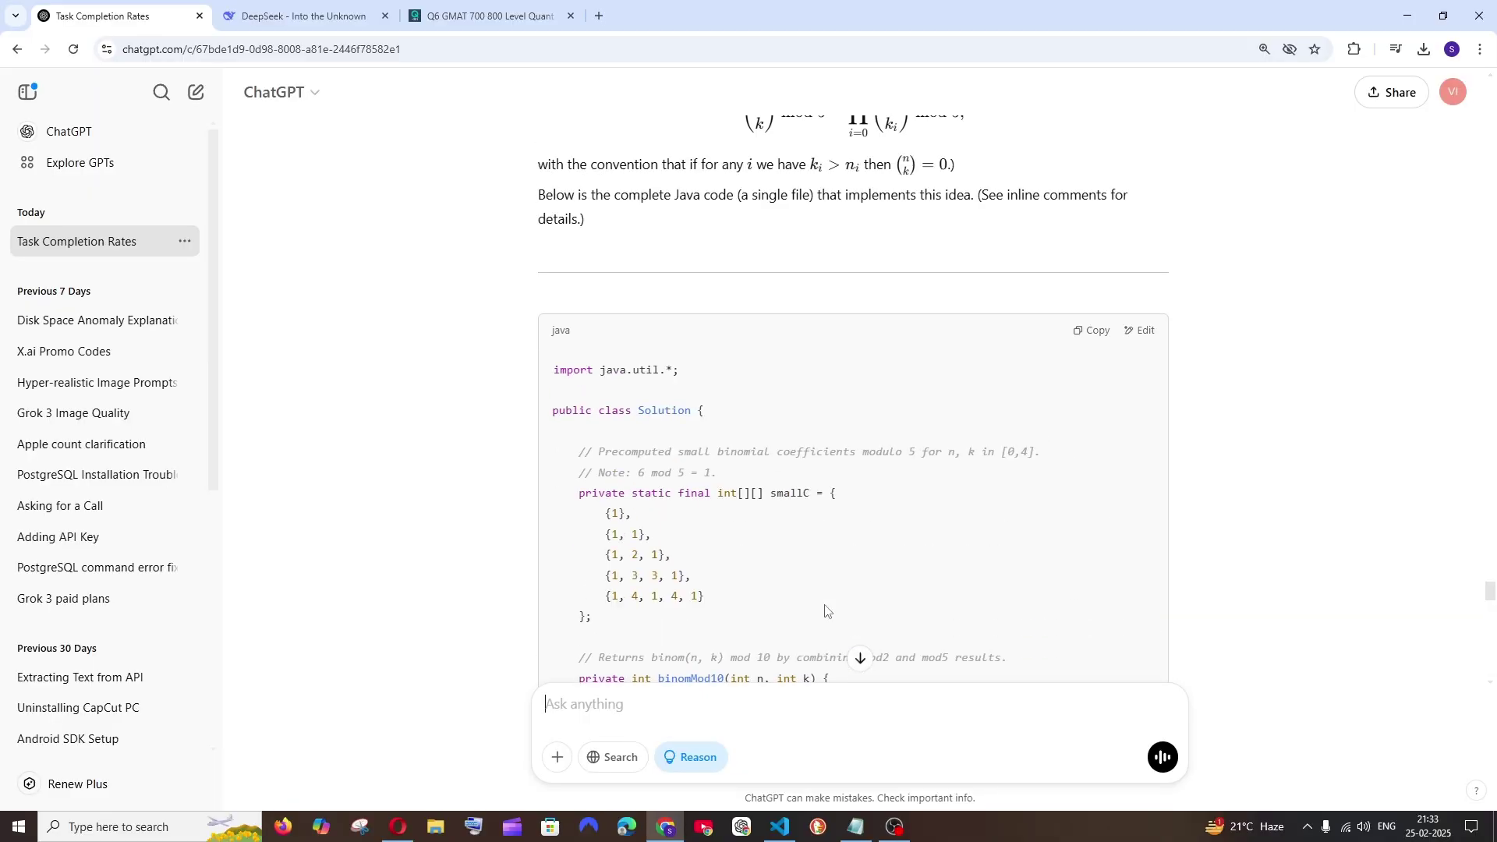
scroll(826, 611, "up", 20)
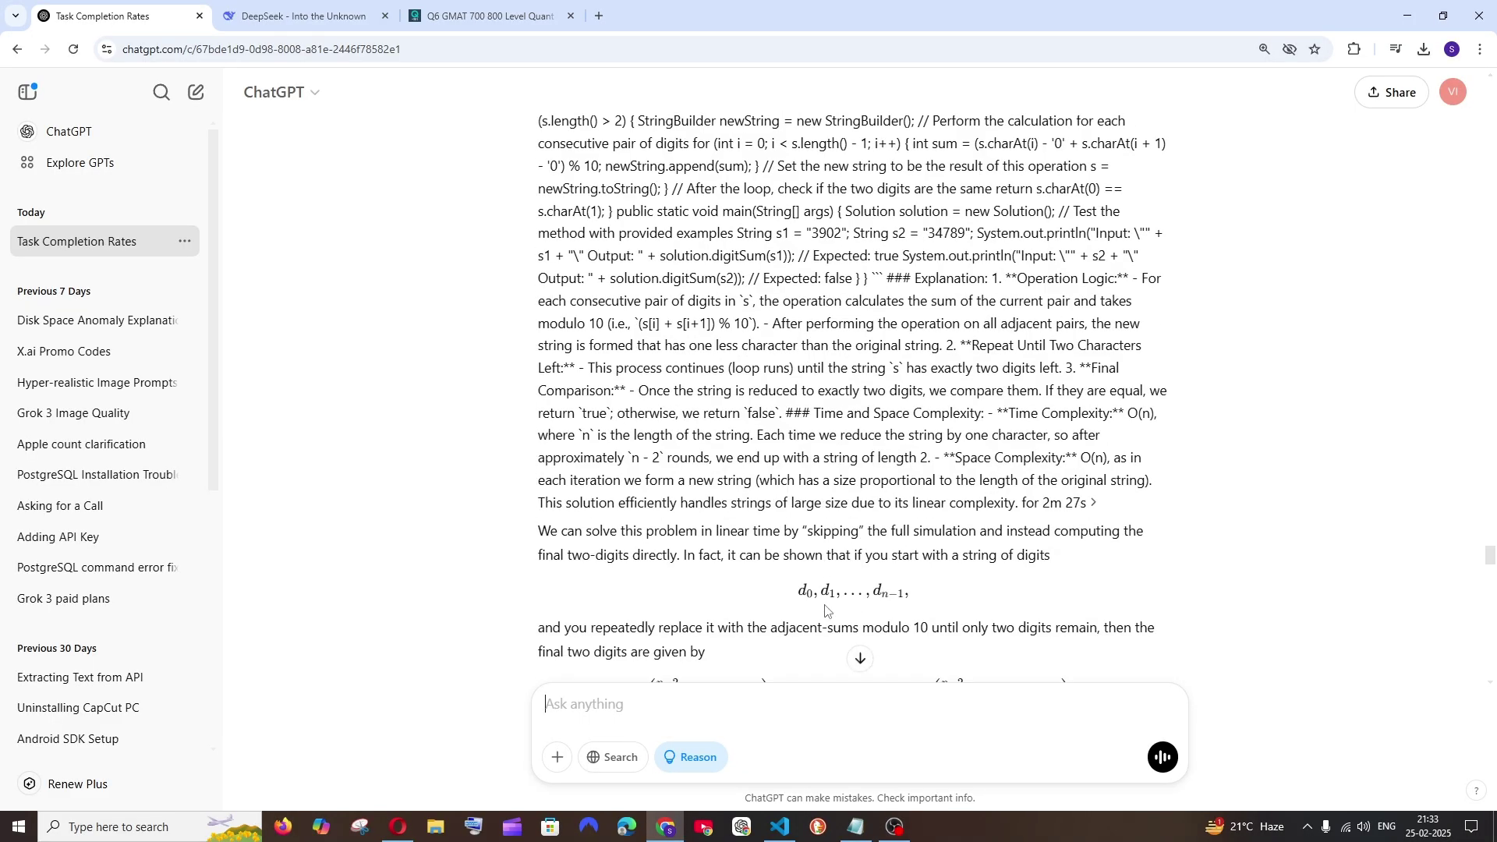
scroll(826, 611, "down", 10)
left_click_drag(591, 180, 792, 496)
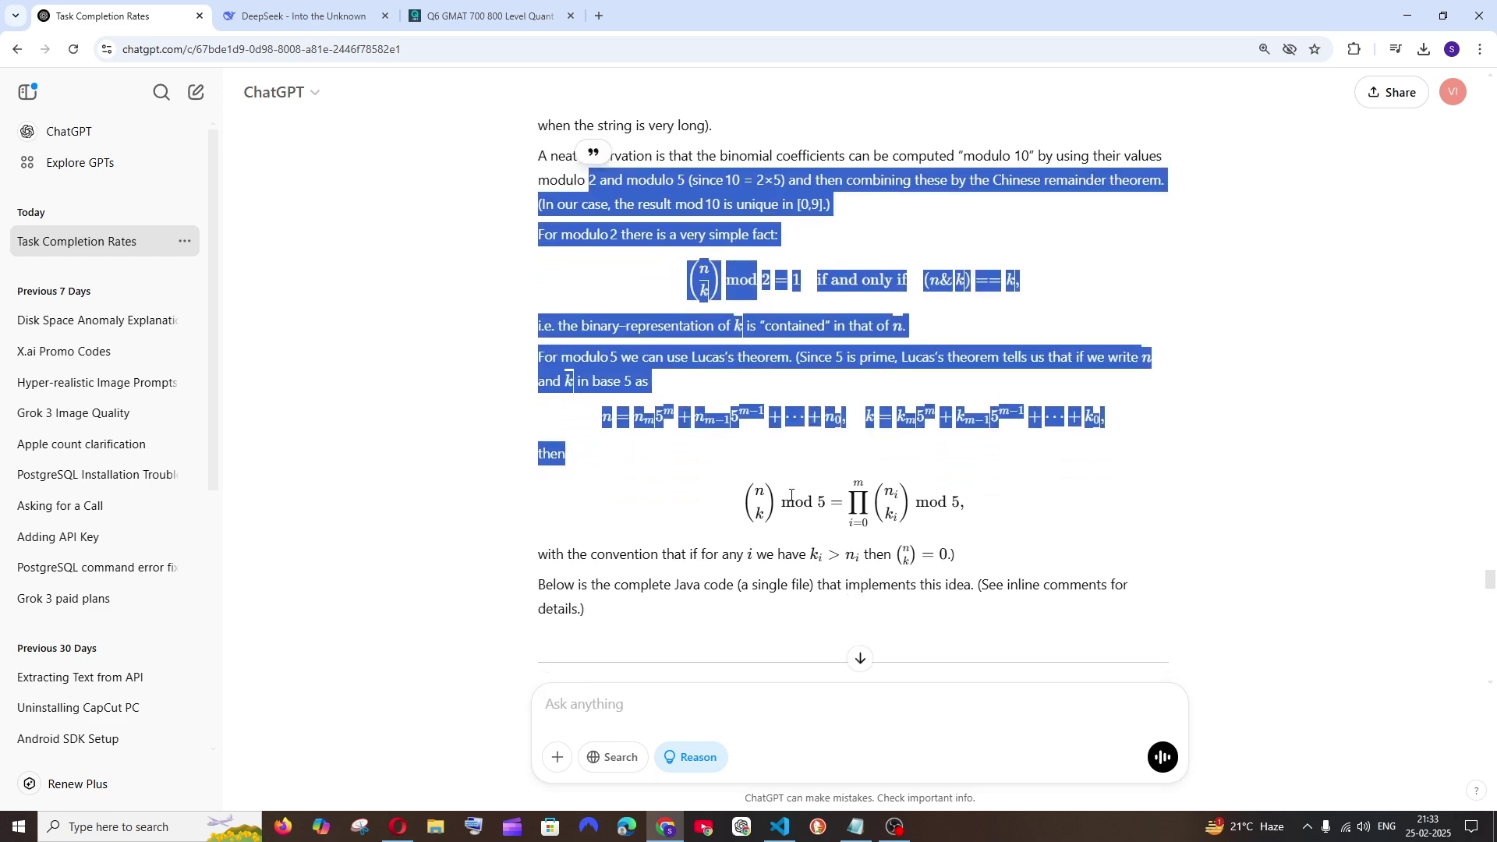
scroll(792, 496, "down", 12)
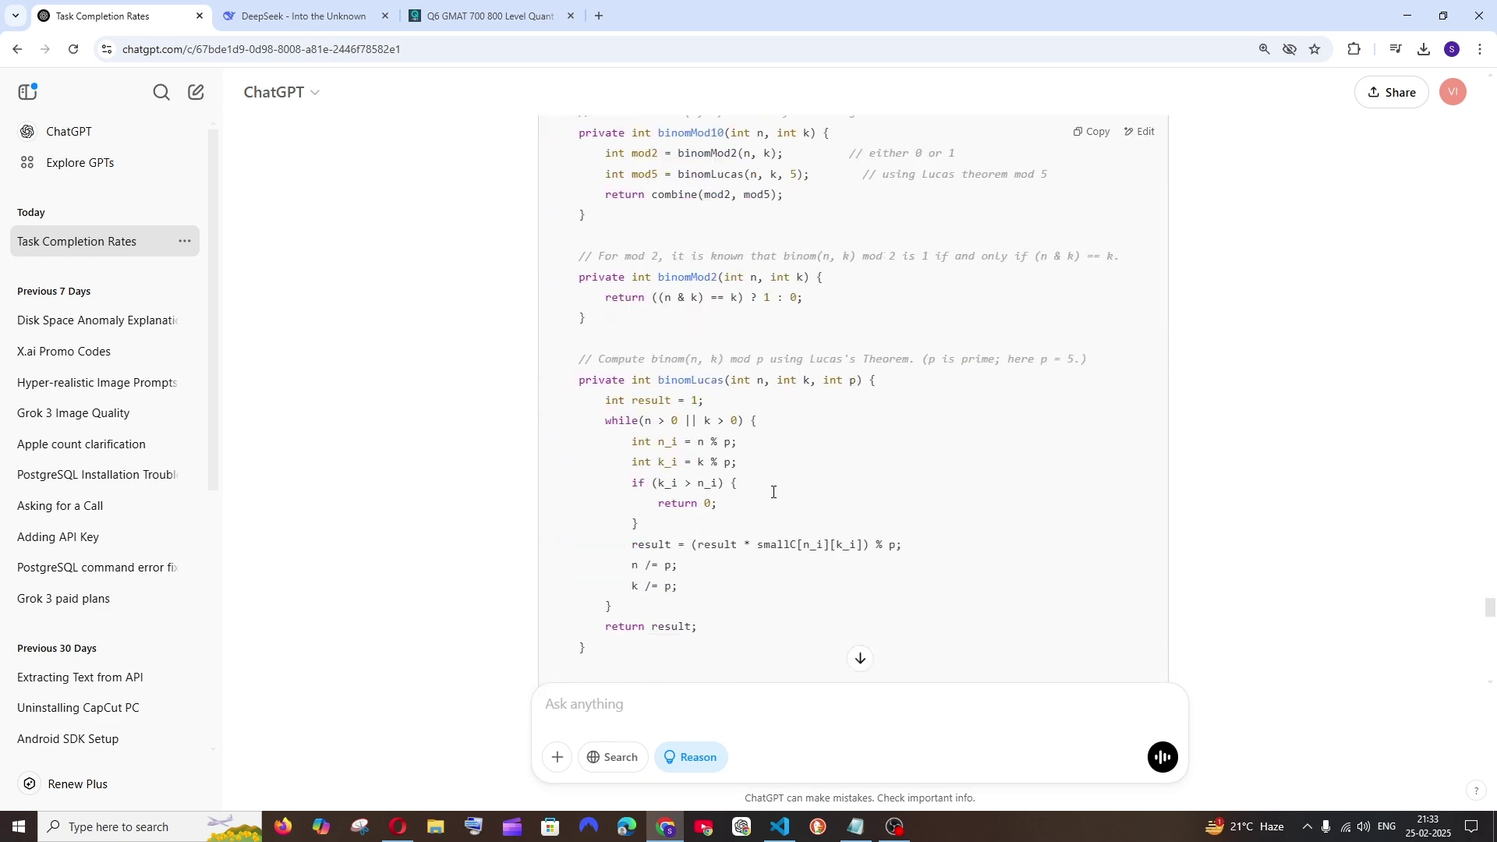
scroll(773, 492, "down", 3)
scroll(773, 492, "down", 7)
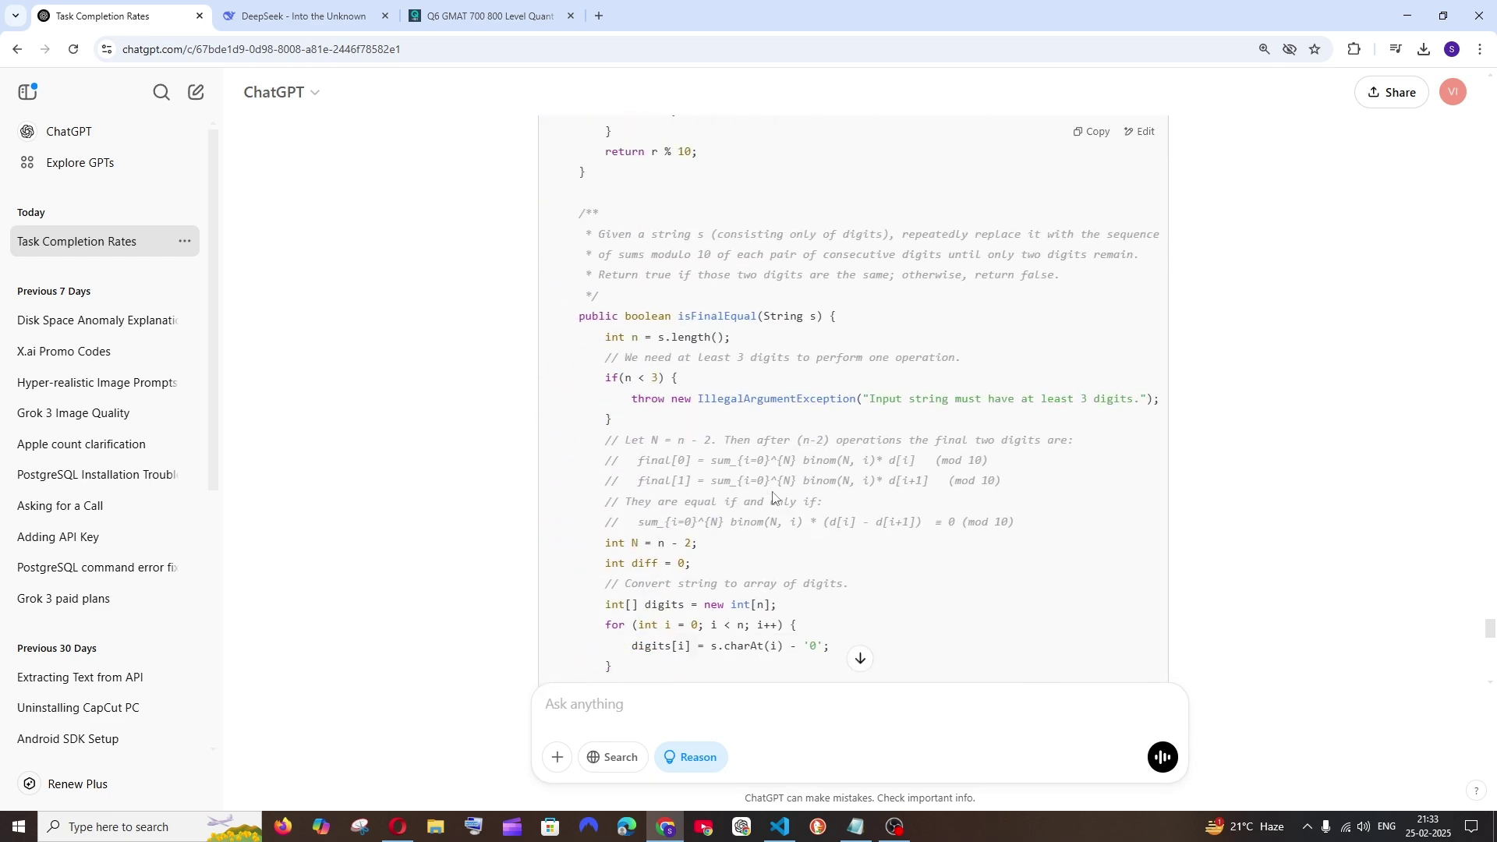
scroll(775, 495, "up", 4)
scroll(661, 526, "down", 9)
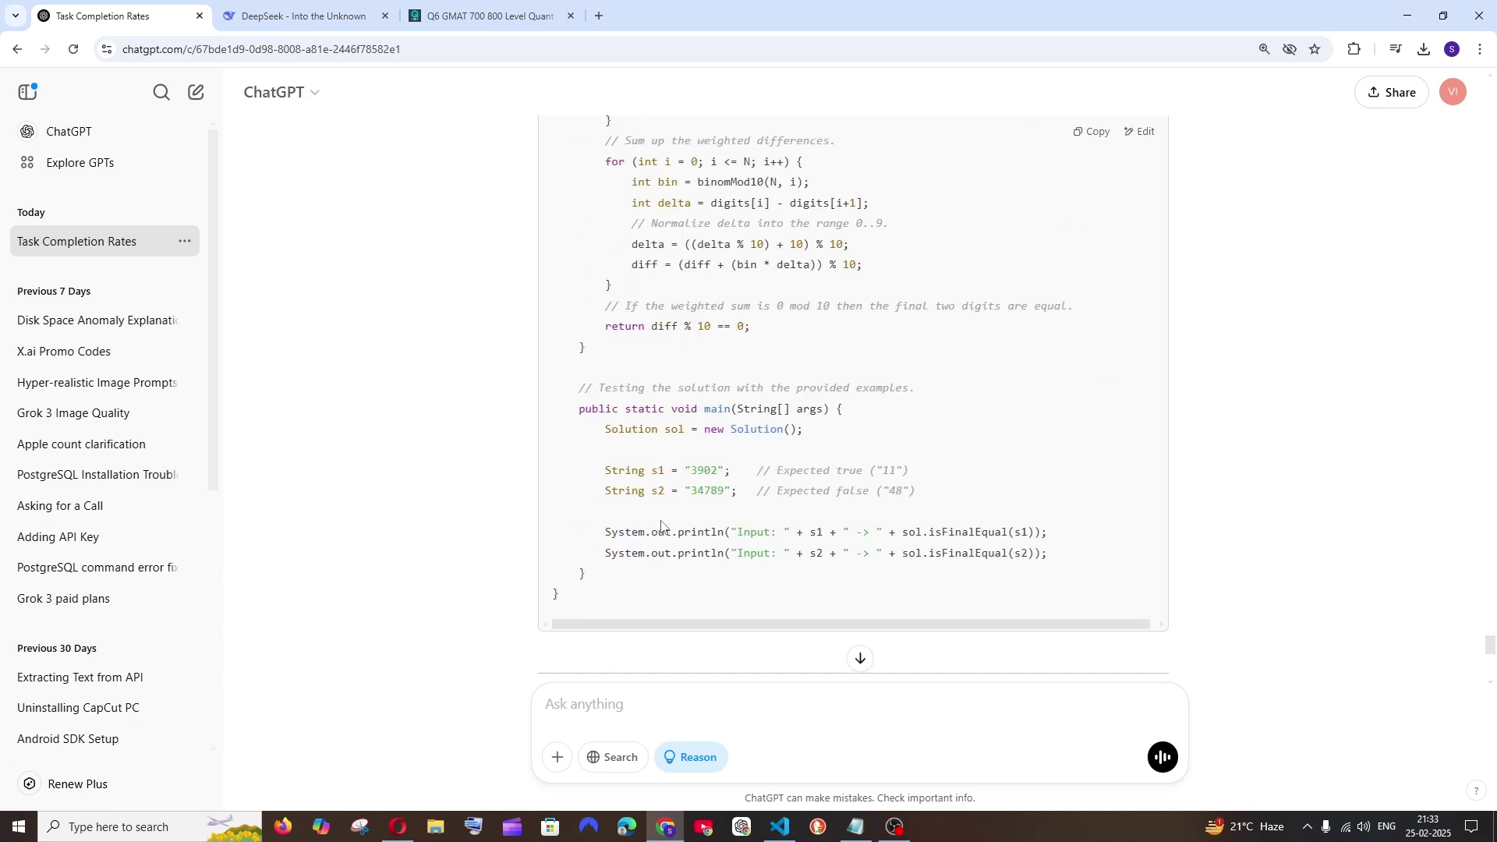
scroll(632, 490, "up", 2)
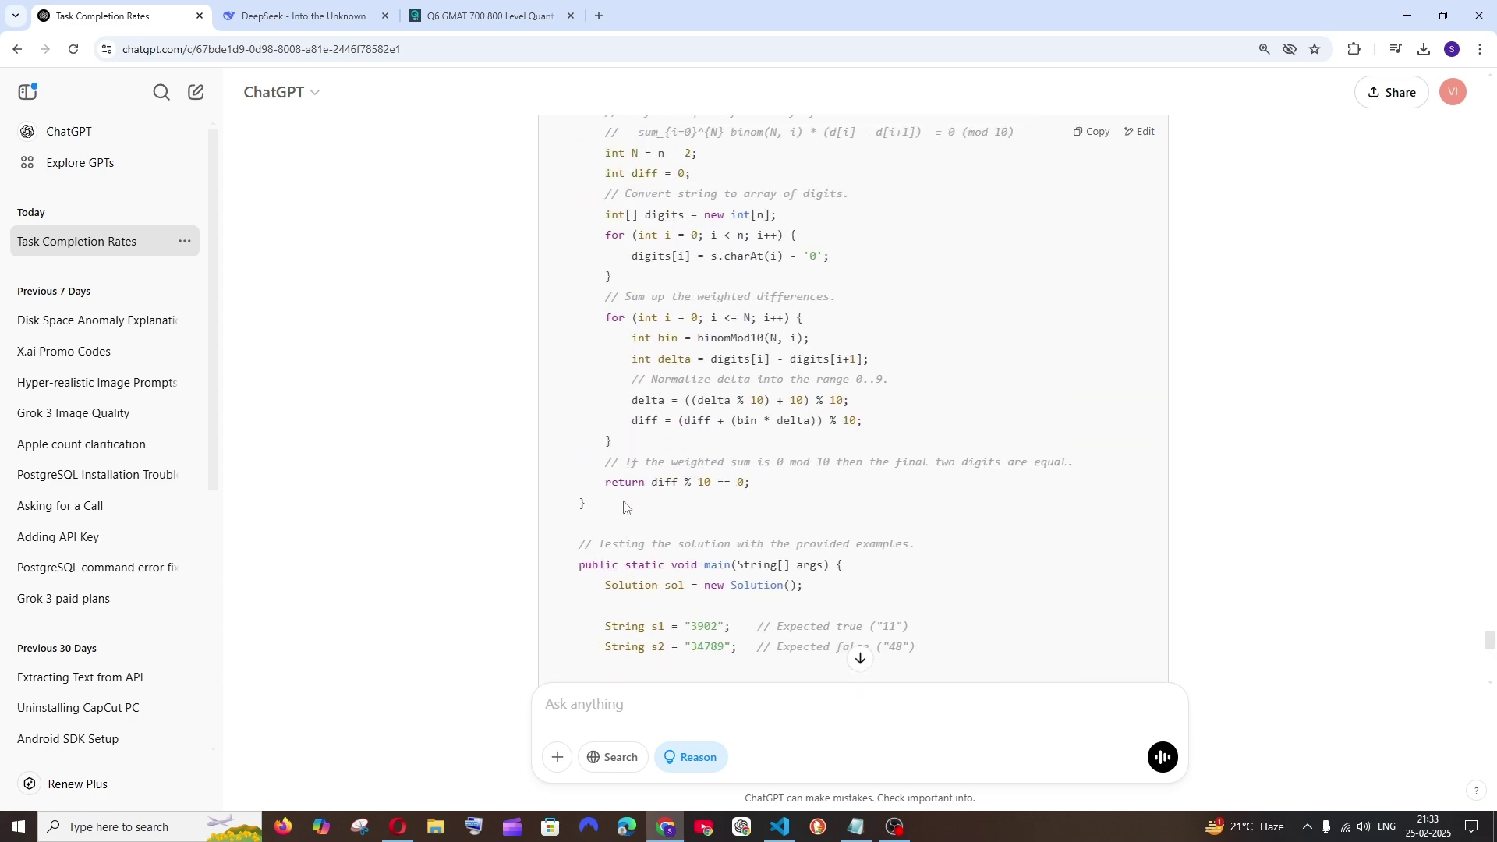
Step: Select the Java code from its final brace up to 'public class Solution'
left_click_drag(624, 508, 573, 309)
scroll(572, 312, "up", 6)
mouse_move(575, 315)
left_mouse_down()
mouse_move(562, 335)
mouse_move(608, 490)
mouse_move(604, 433)
mouse_move(563, 353)
mouse_move(605, 392)
mouse_move(552, 332)
left_mouse_up()
scroll(582, 368, "down", 3)
scroll(604, 392, "up", 3)
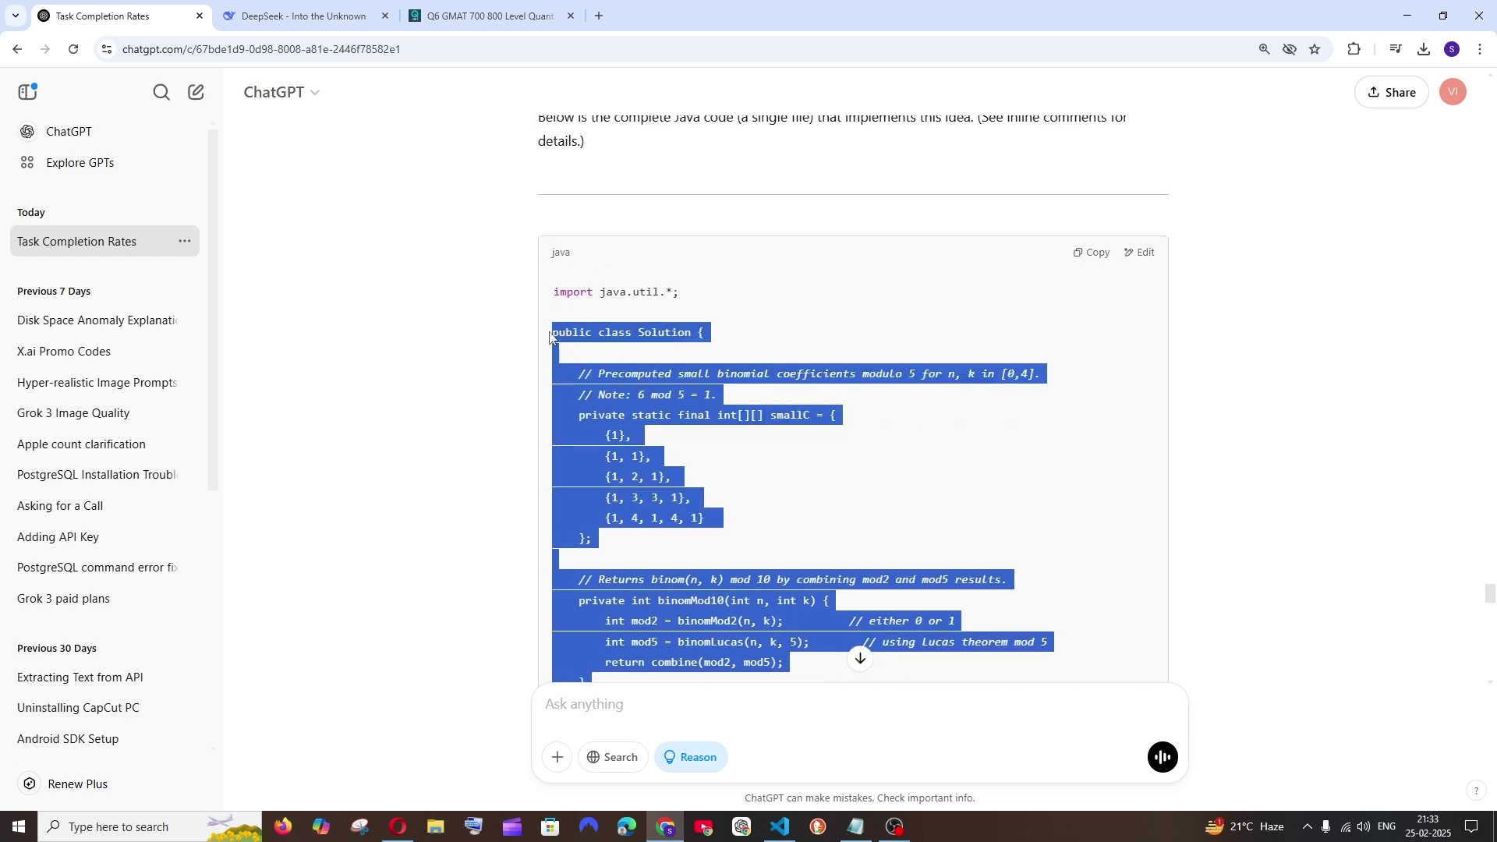
Step: Bring up LeetCode showing ChatGPT's solution Accepted with 684/684 tests passed at 83 ms
left_click(398, 827)
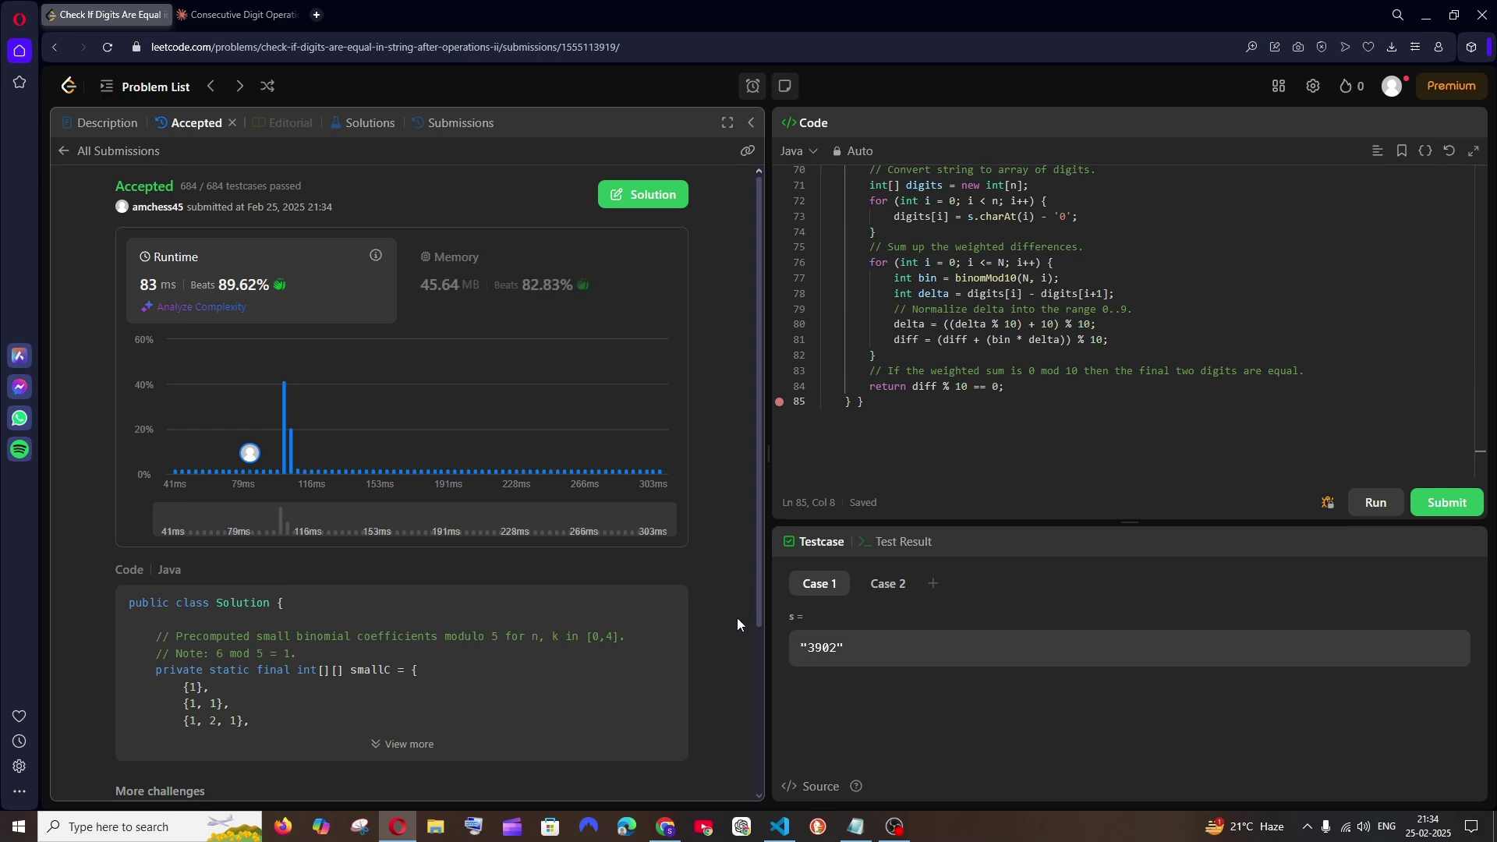
Step: Skim Claude's Highly Optimized Iterative Solution reply, recheck the LeetCode result, then bring Chrome forward
left_click(234, 14)
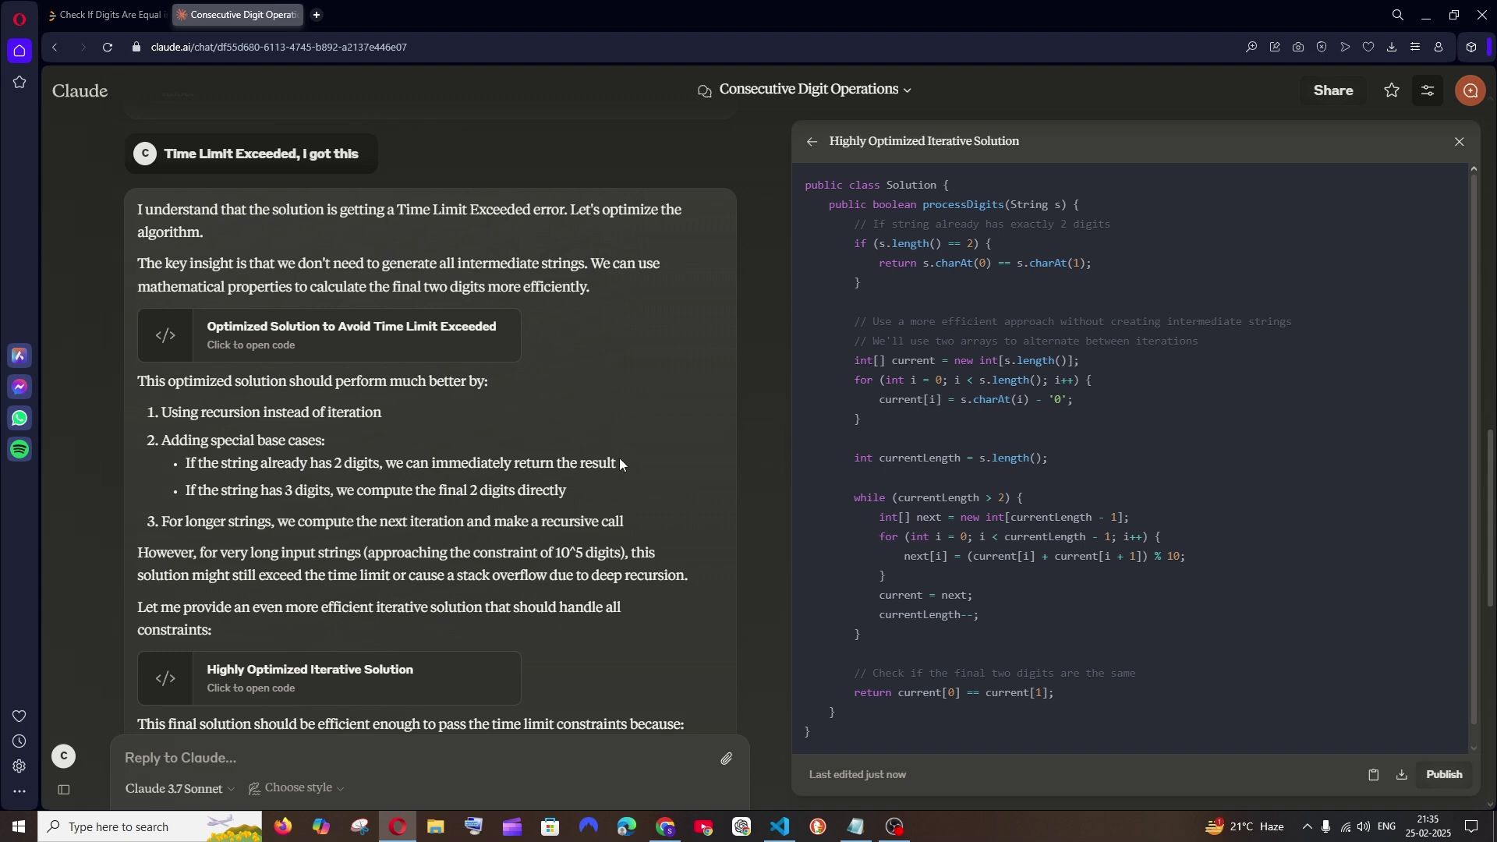
scroll(619, 463, "down", 8)
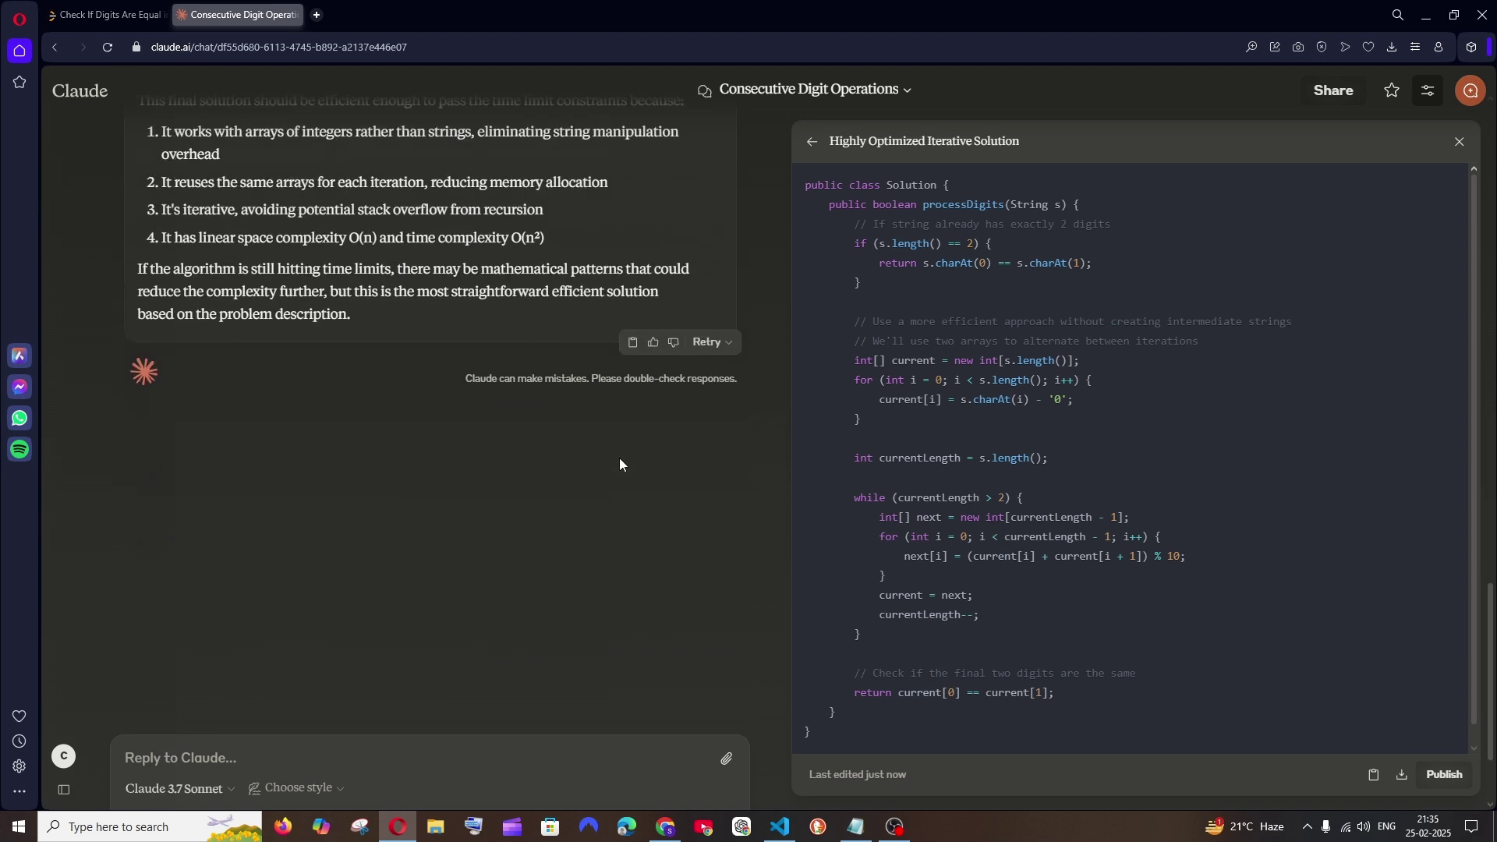
scroll(620, 465, "up", 1)
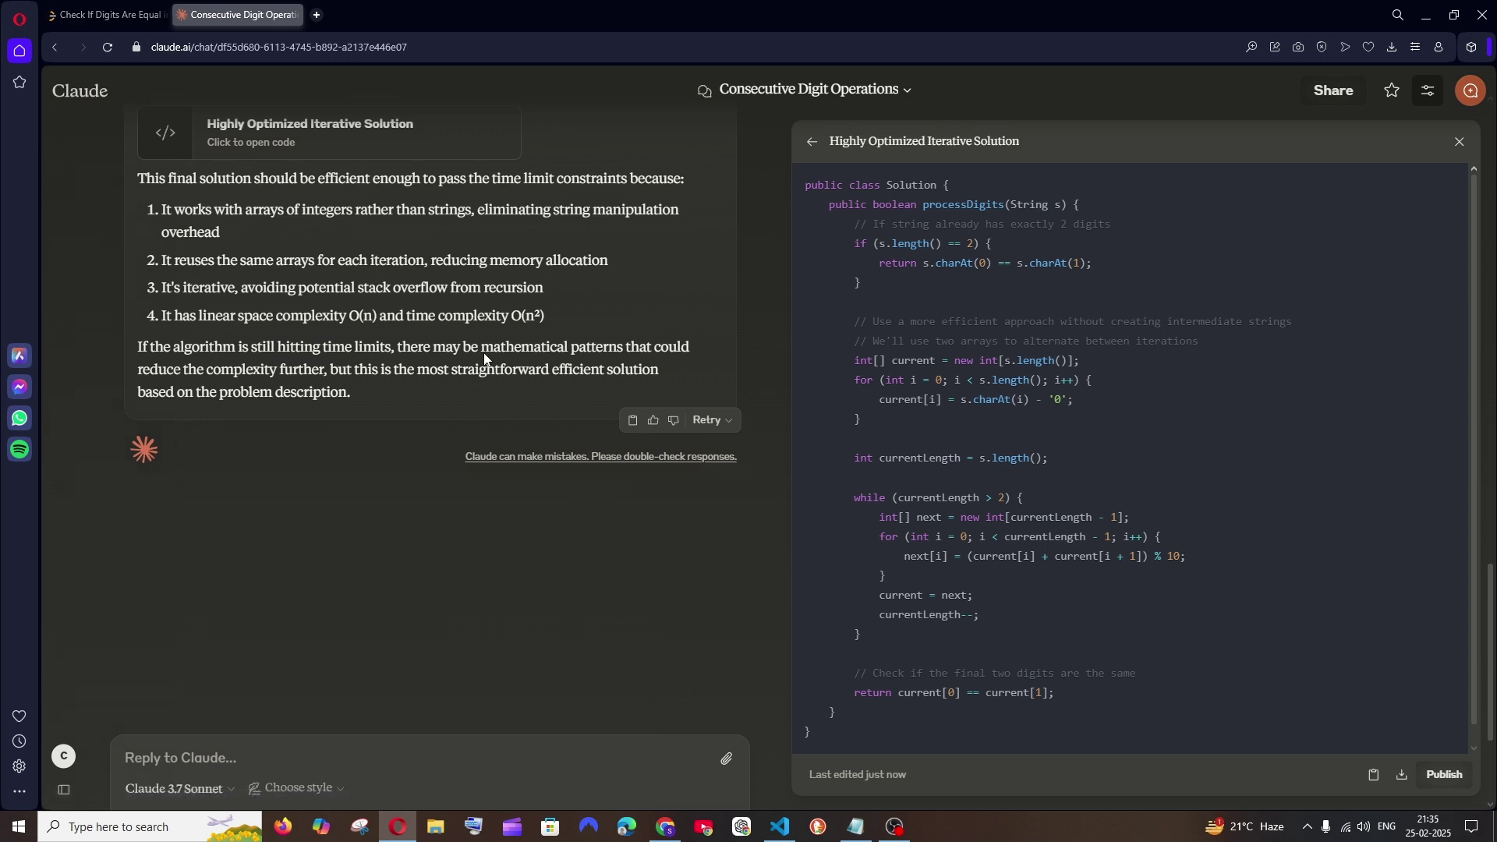
key("ctrl+Tab")
scroll(1076, 321, "up", 10)
scroll(1073, 394, "down", 7)
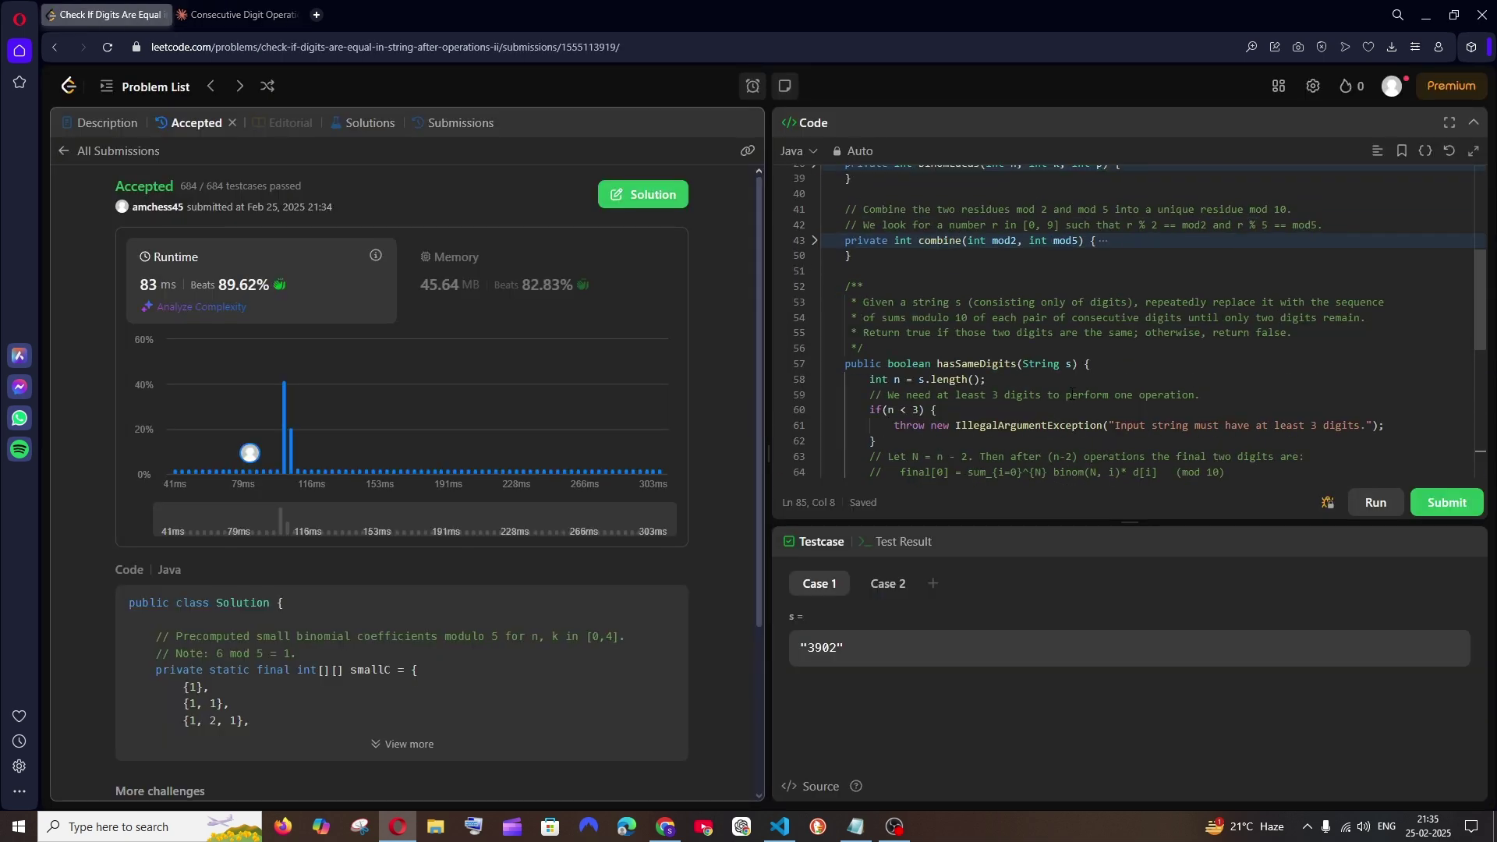
left_click(667, 828)
Step: Copy DeepSeek's Java solution into LeetCode's editor, replacing the existing code, and submit it
key("ctrl+Tab")
scroll(834, 468, "down", 5)
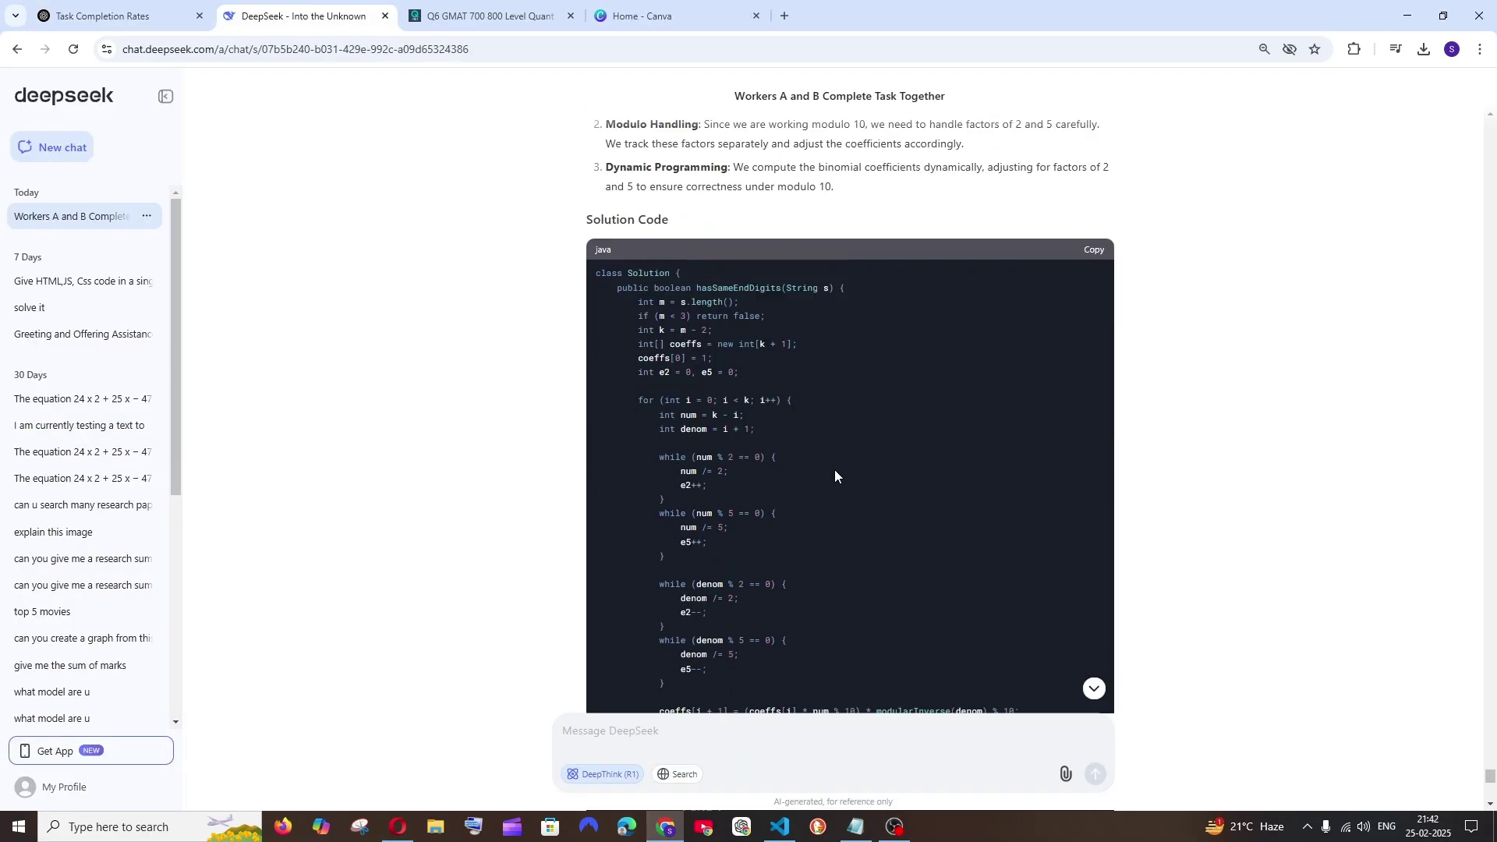
scroll(852, 464, "up", 2)
left_click(1092, 329)
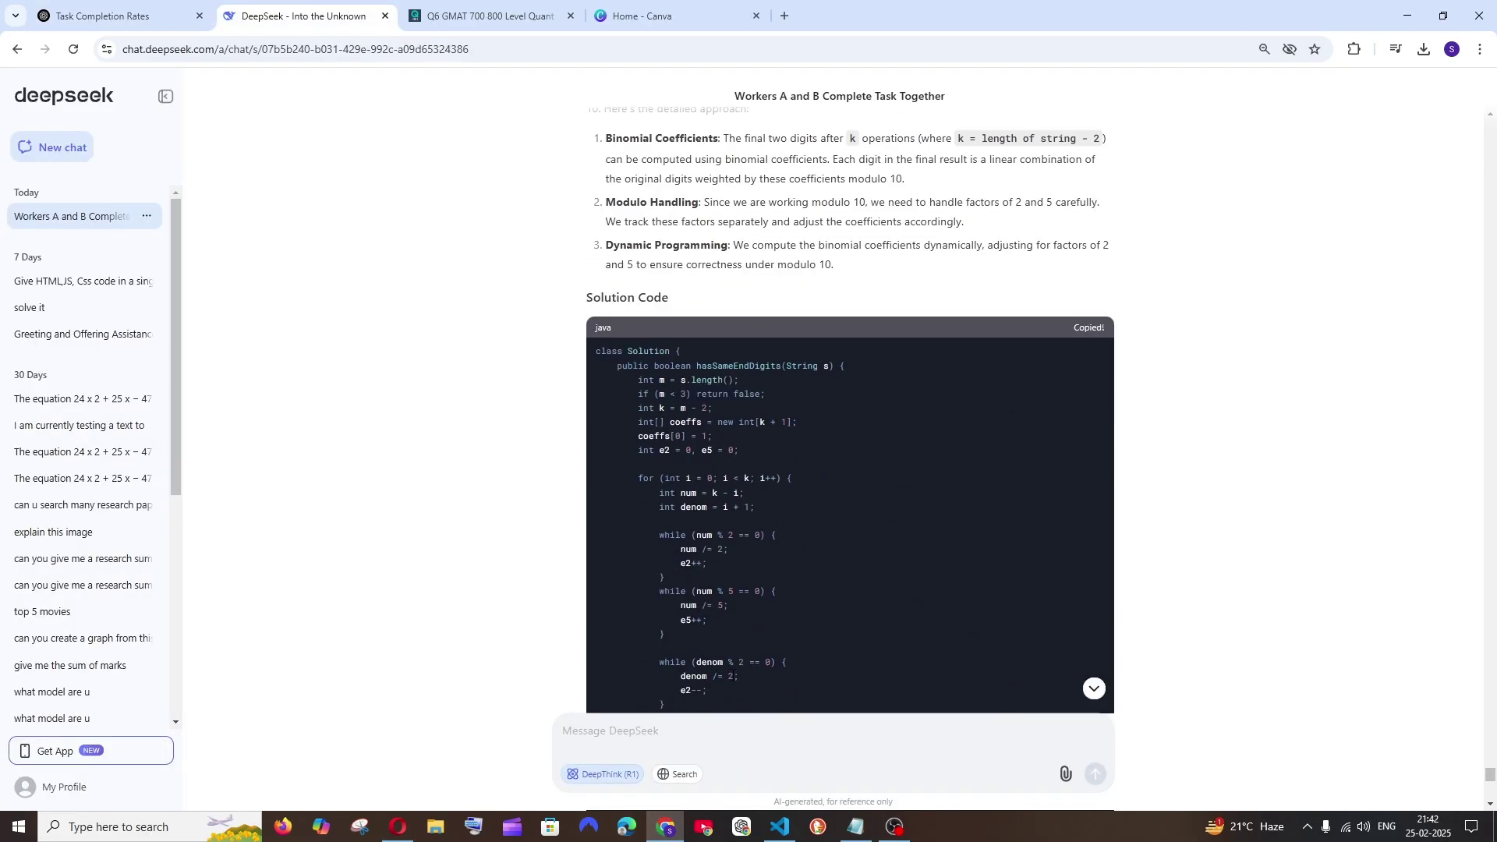
left_click(397, 827)
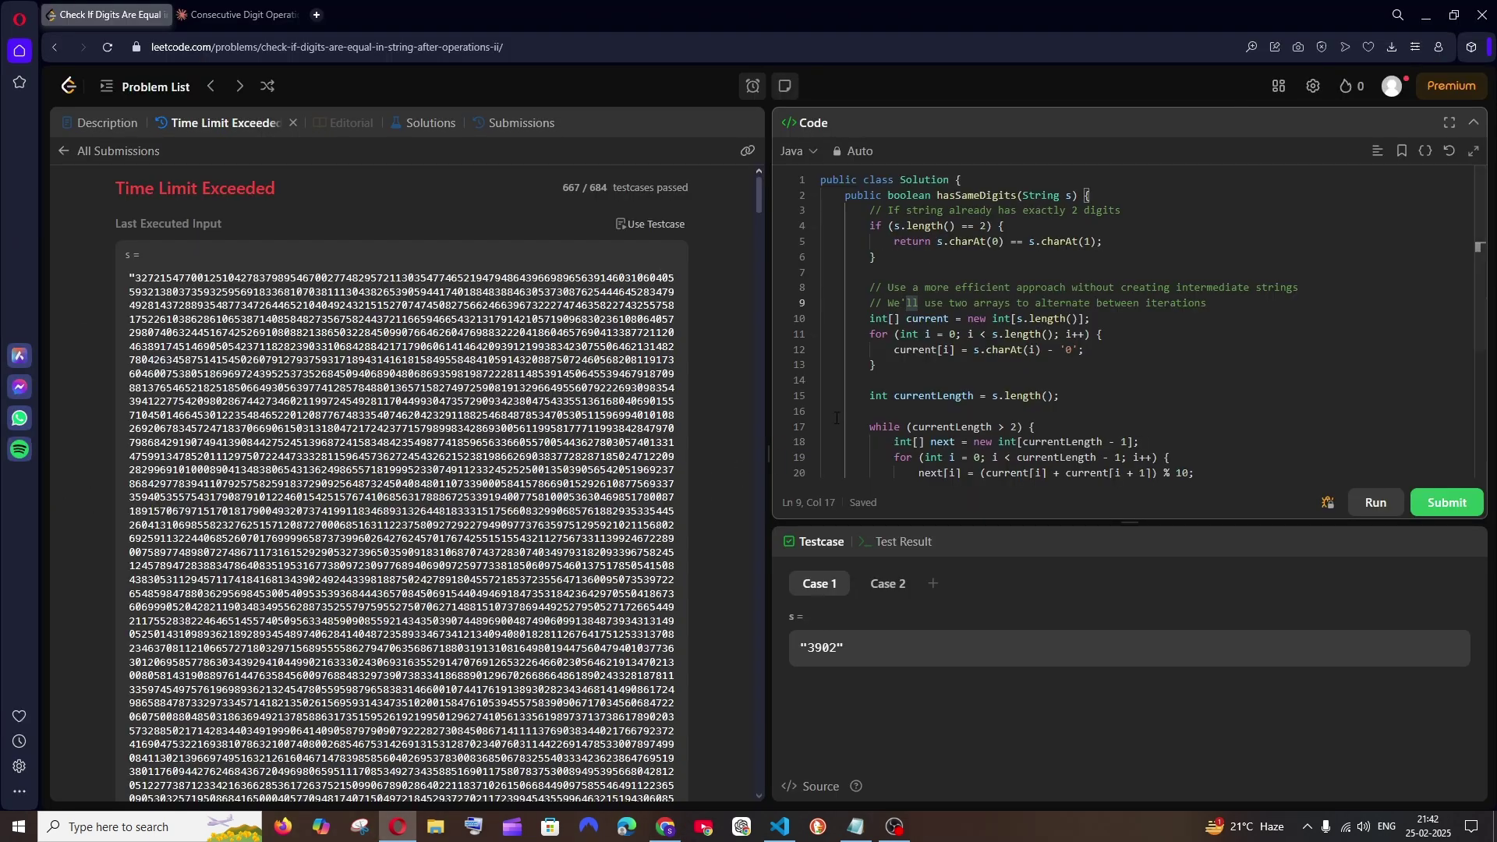
left_click(836, 419)
key("ctrl+a")
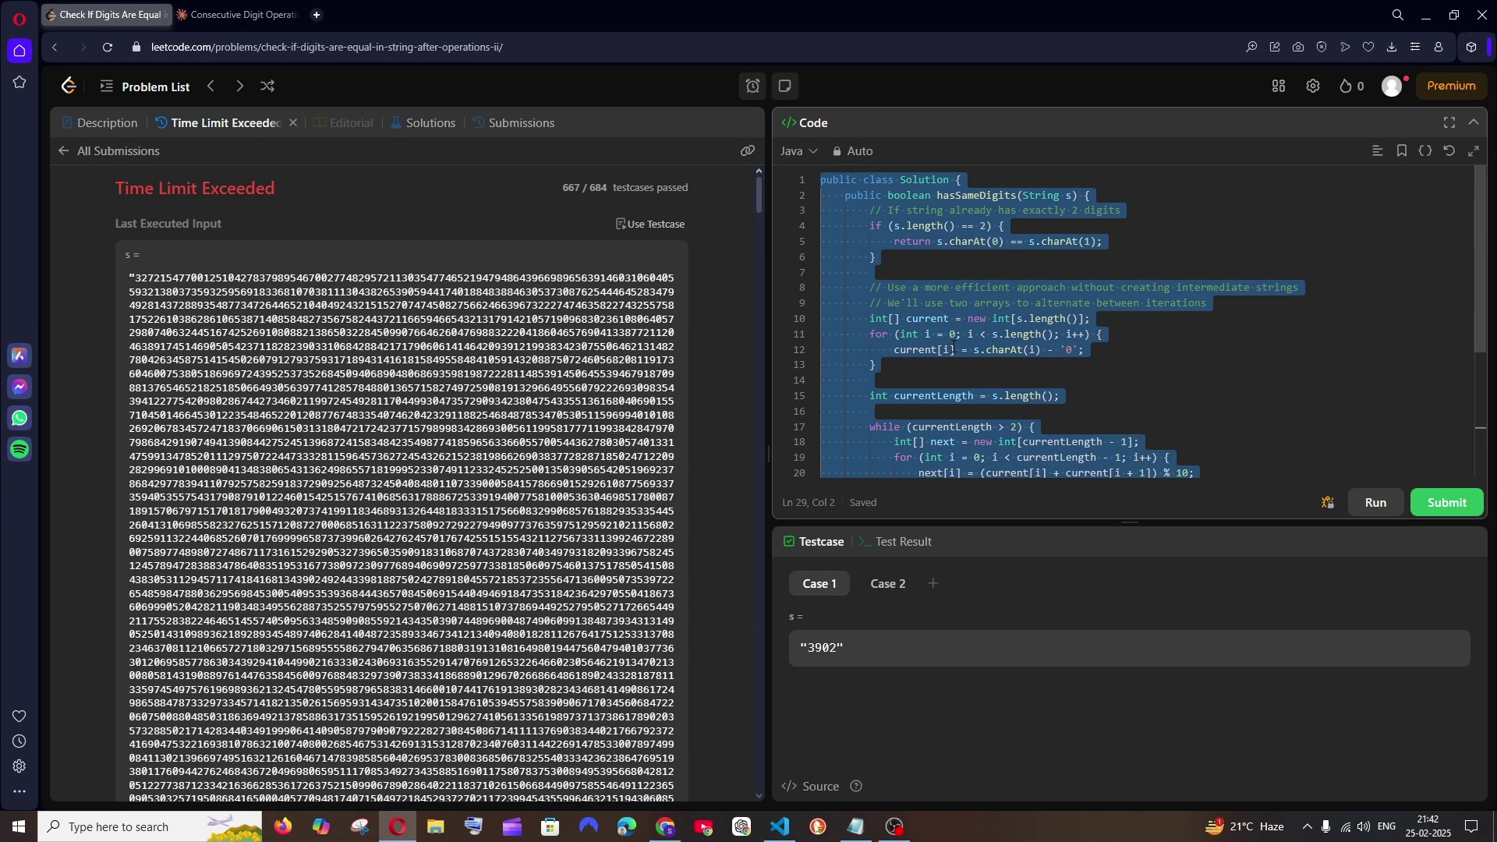
key("ctrl+v")
key("ctrl+Return")
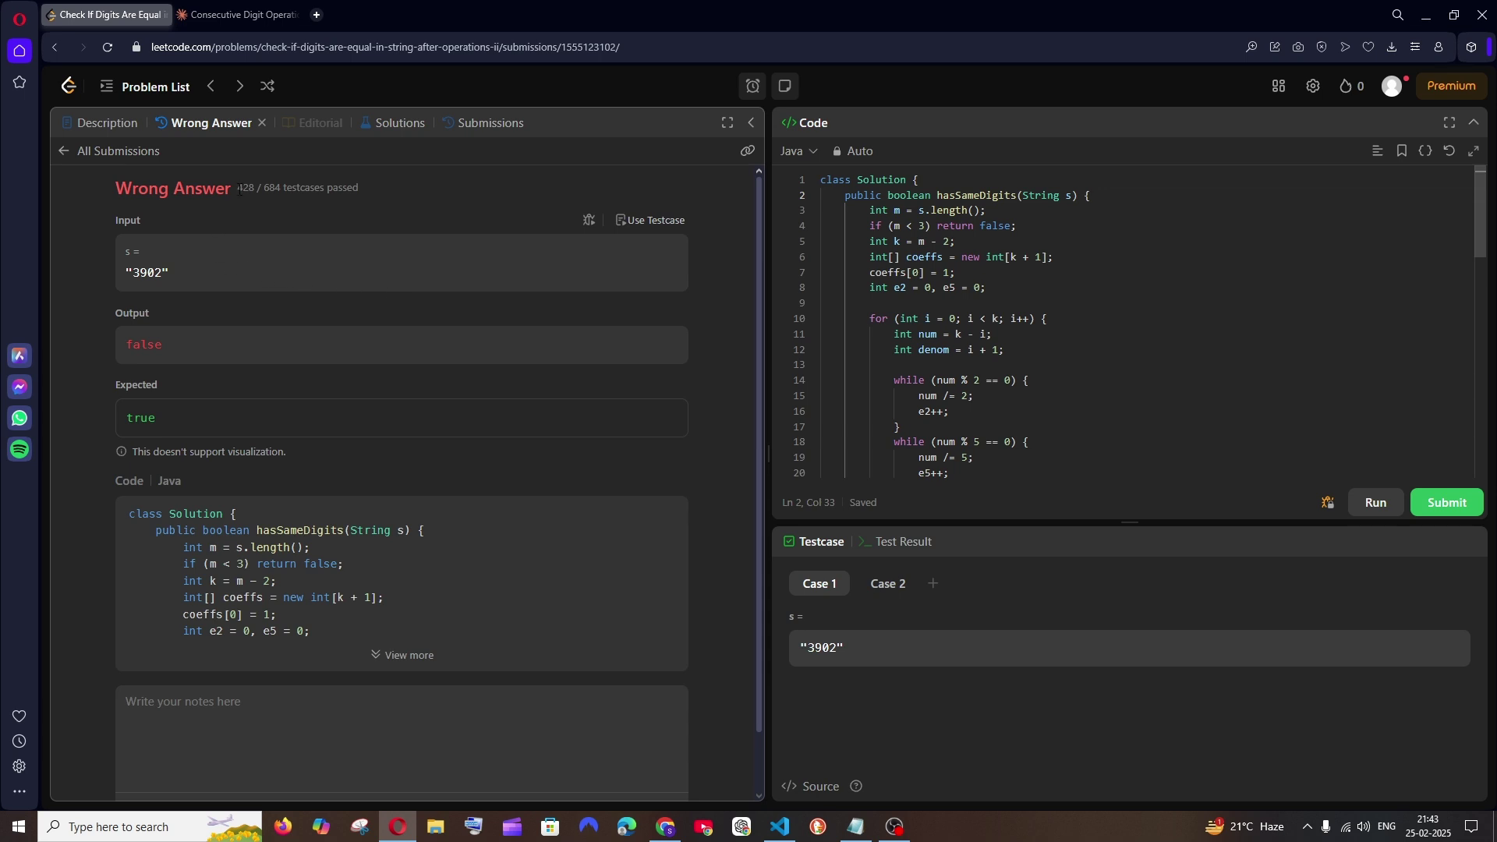
Step: Highlight the Wrong Answer result's 428 of 684 testcases passed
left_click_drag(238, 188, 115, 188)
left_click_drag(257, 188, 277, 188)
left_click(285, 191)
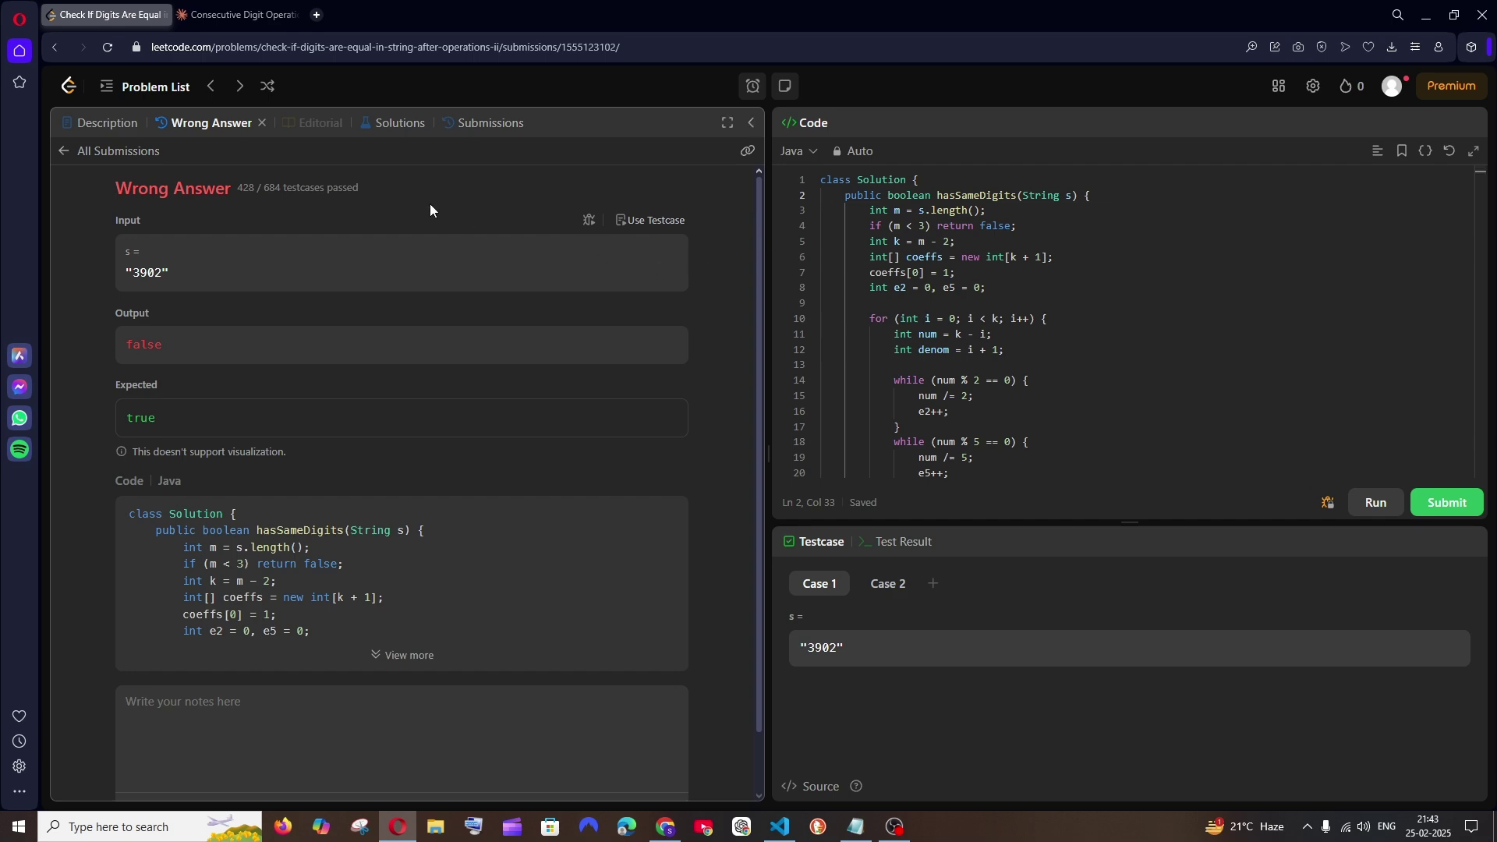
Step: Return to Claude's Consecutive Digit Operations chat and scroll through the Highly Optimized Iterative Solution code
left_click(241, 25)
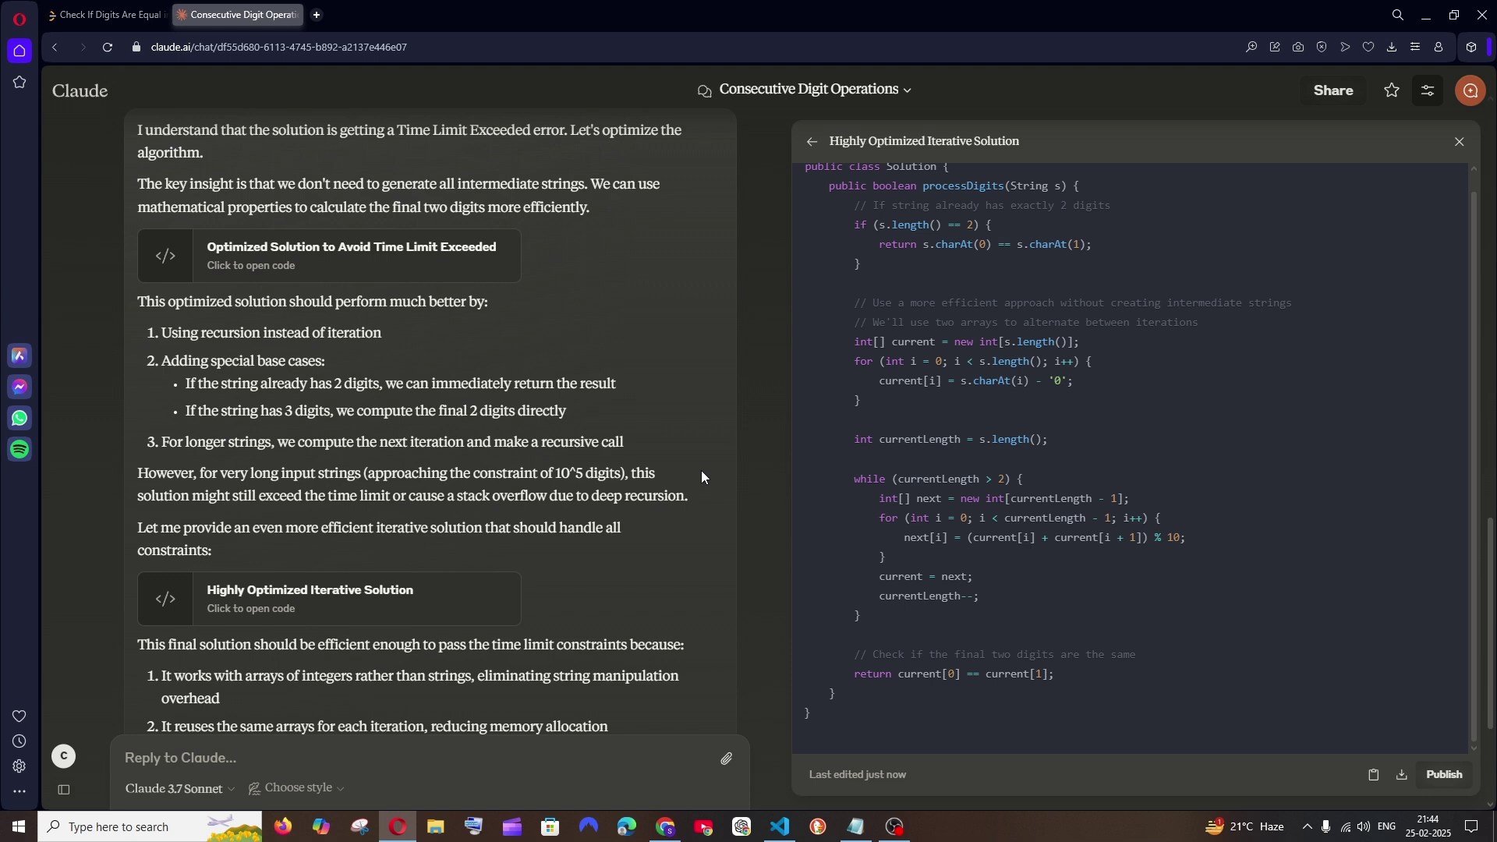
scroll(706, 527, "down", 3)
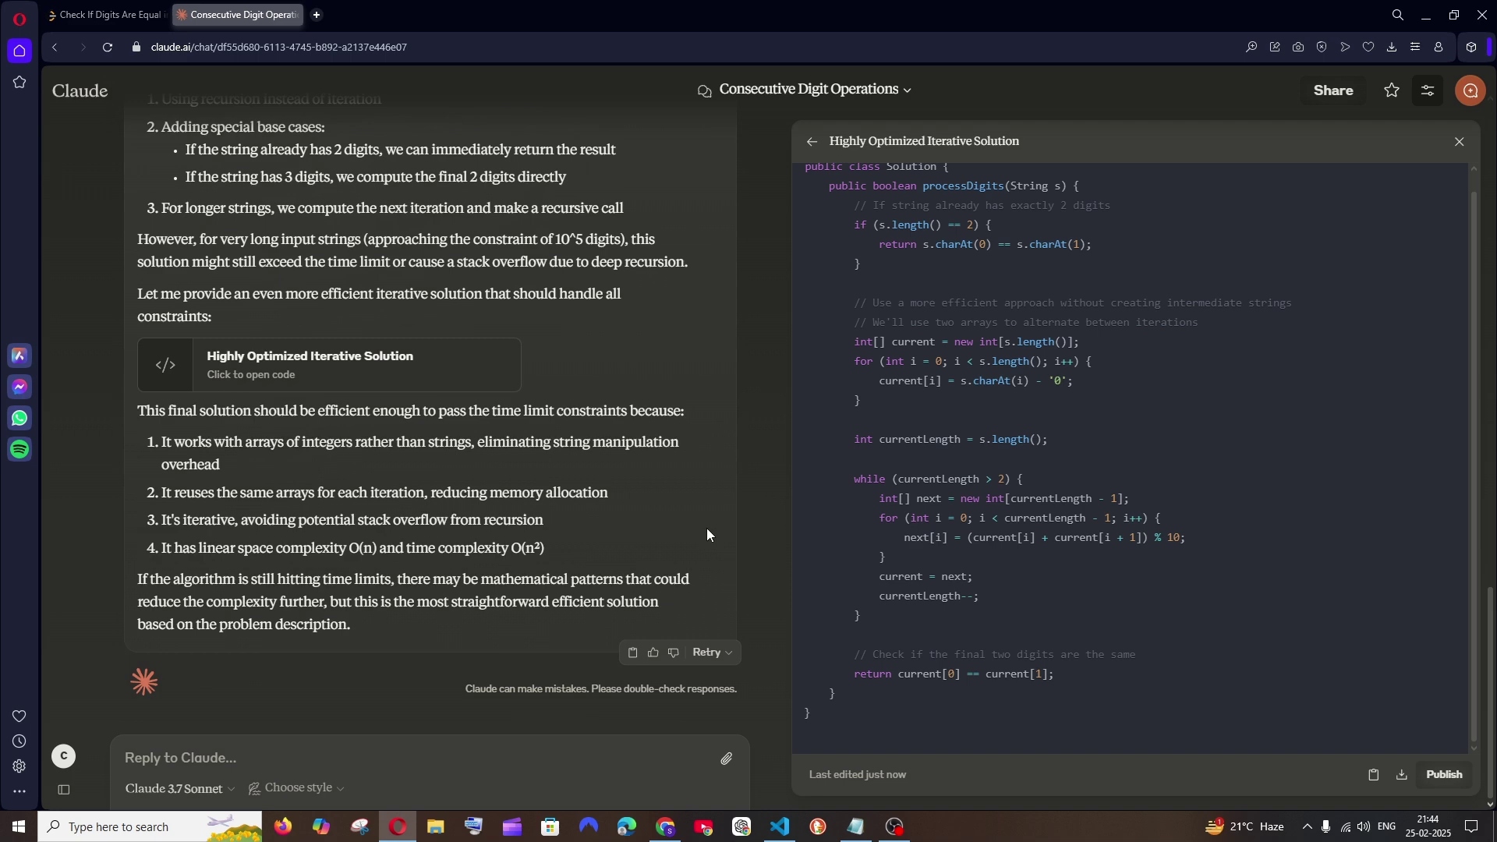
scroll(695, 502, "up", 4)
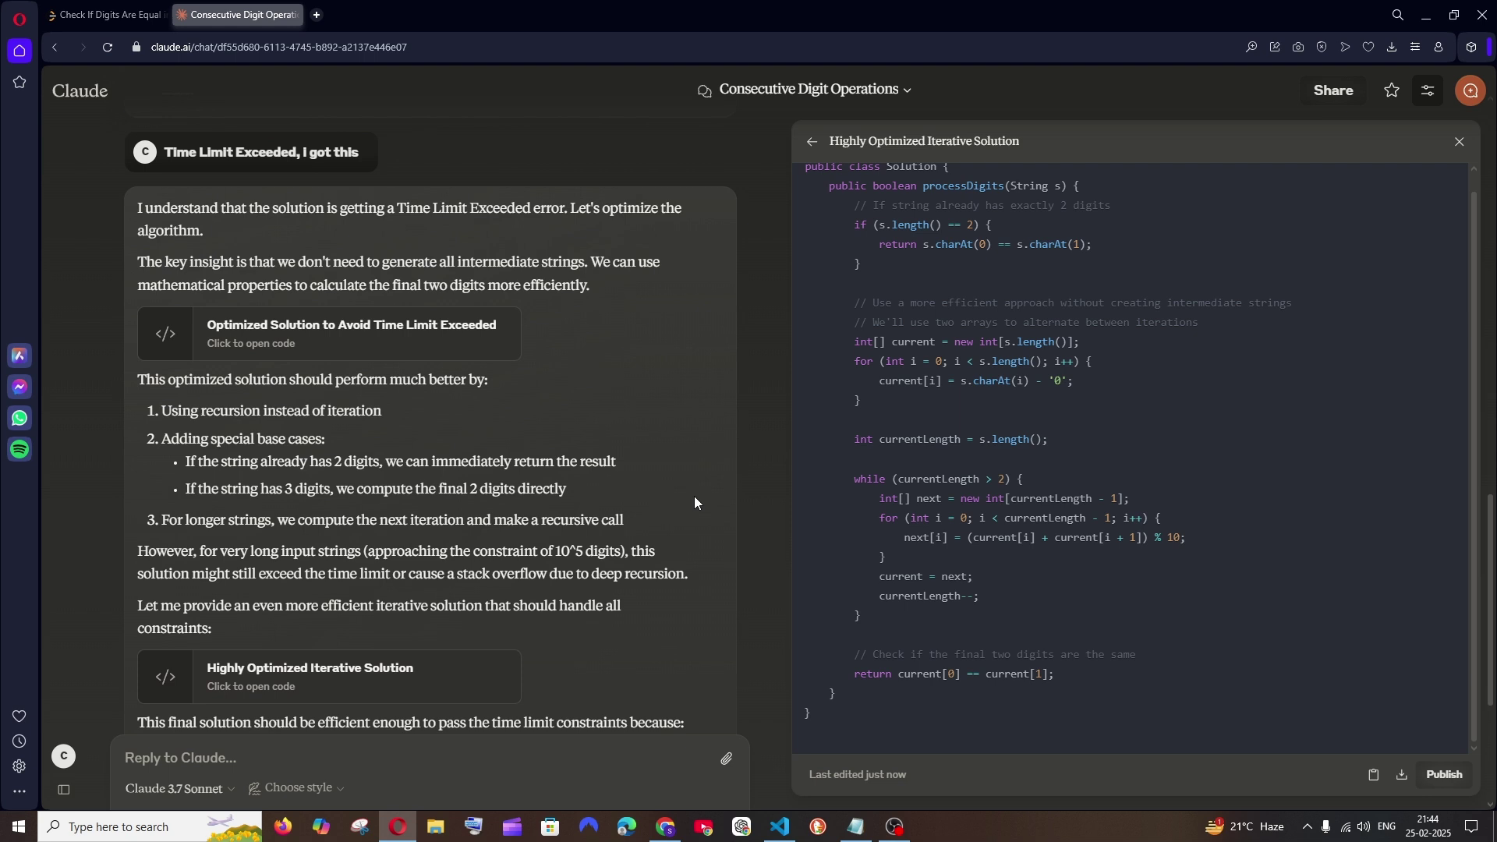
scroll(694, 504, "down", 1)
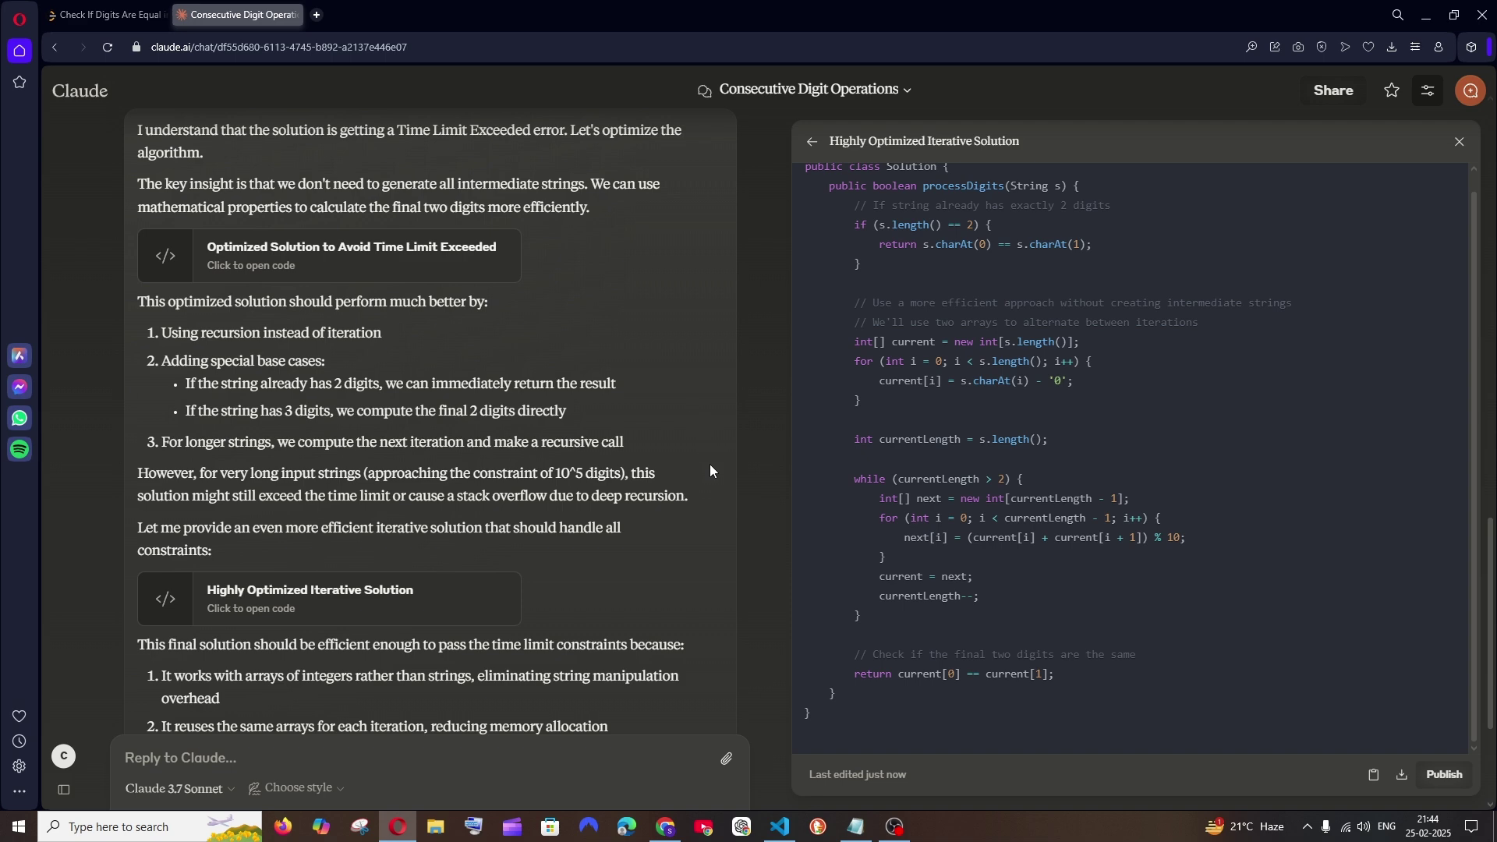
scroll(719, 484, "down", 3)
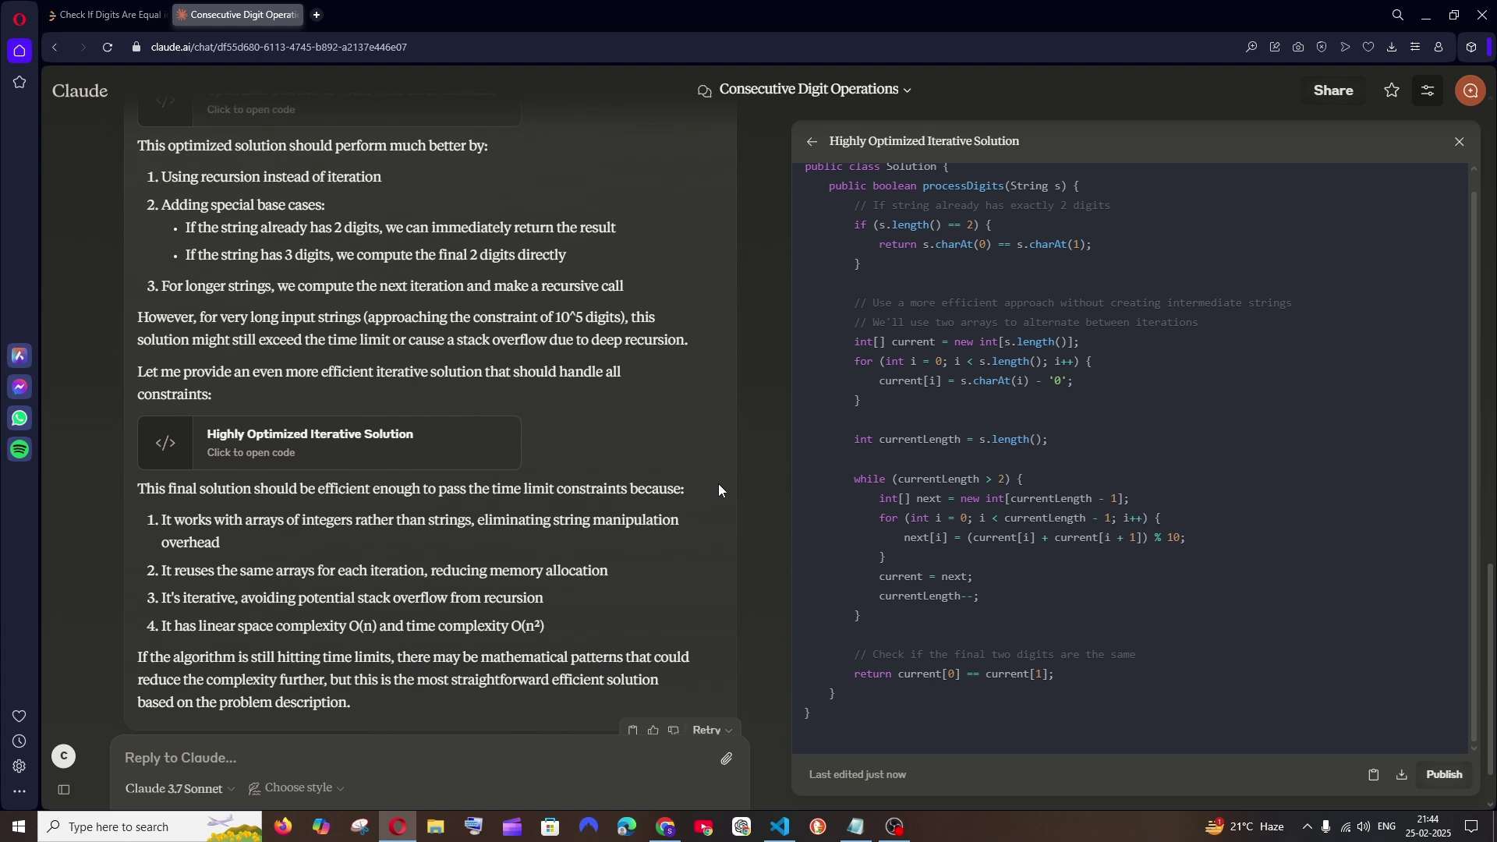
scroll(718, 484, "down", 1)
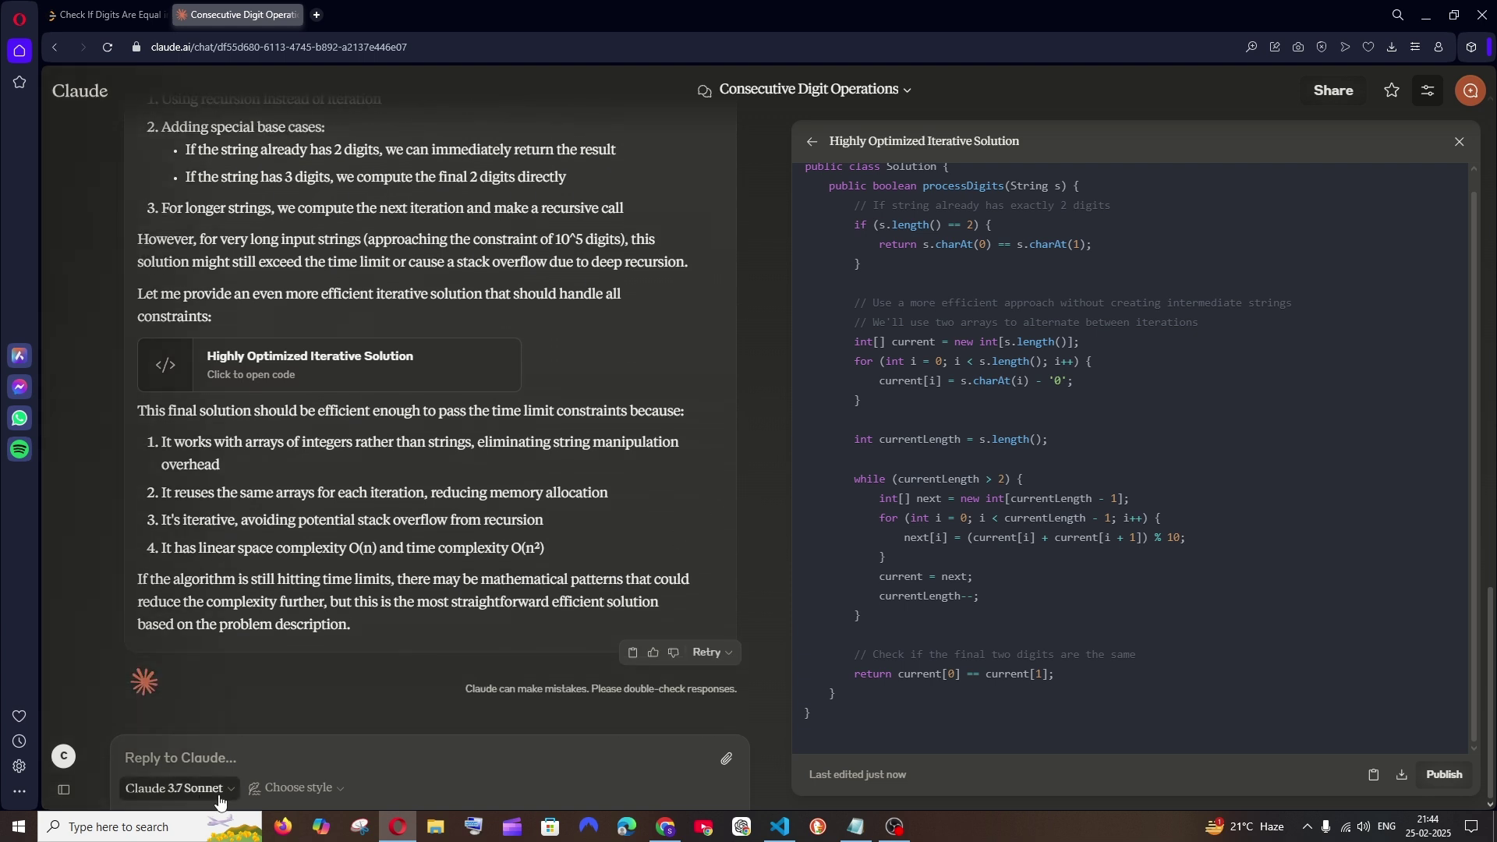
Step: Check Claude's available models, then switch over to the ChatGPT chat
left_click(178, 789)
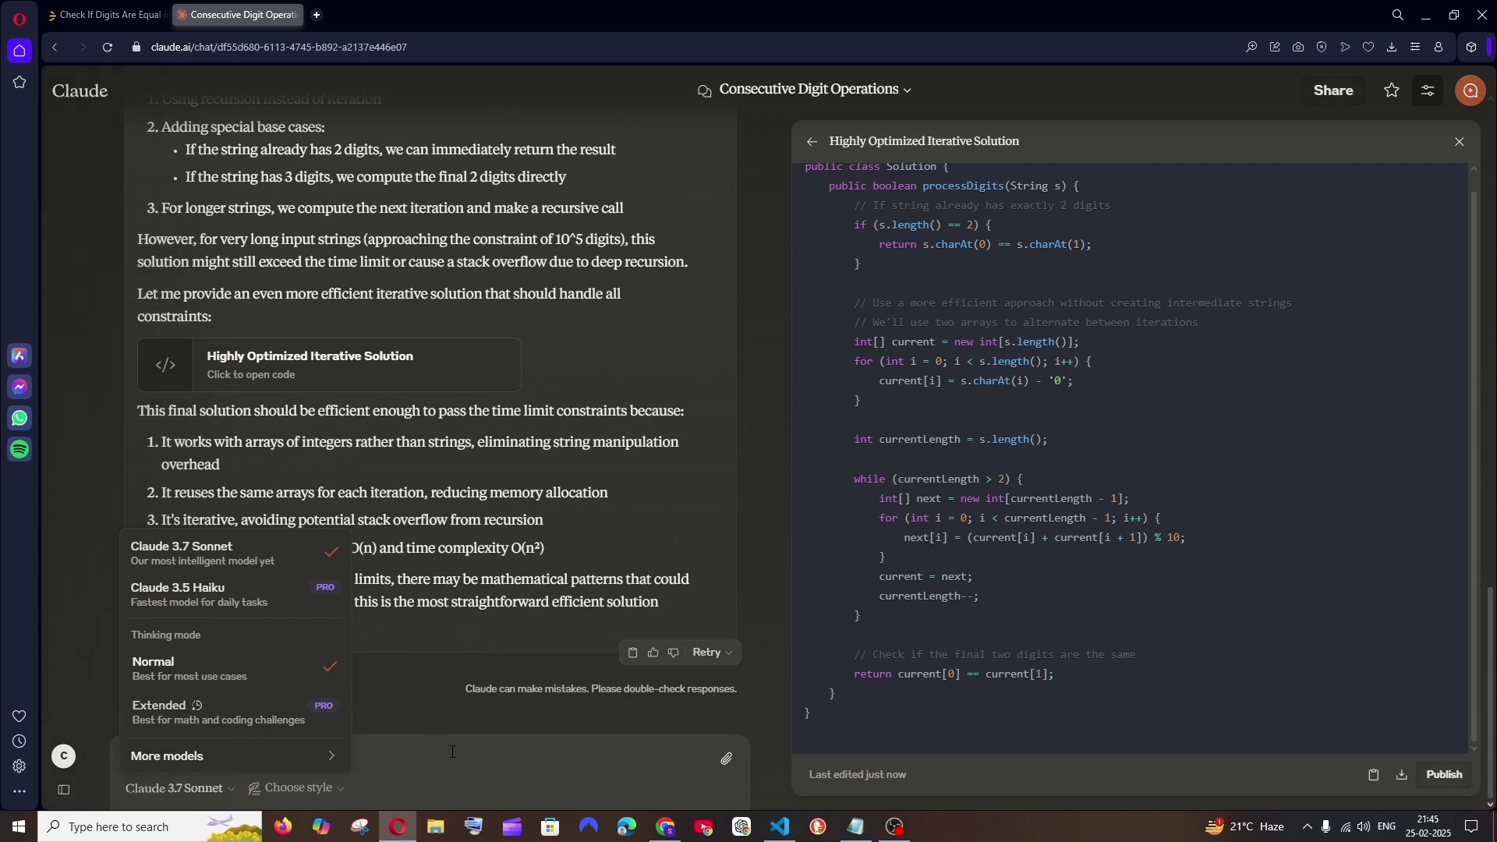
left_click(234, 669)
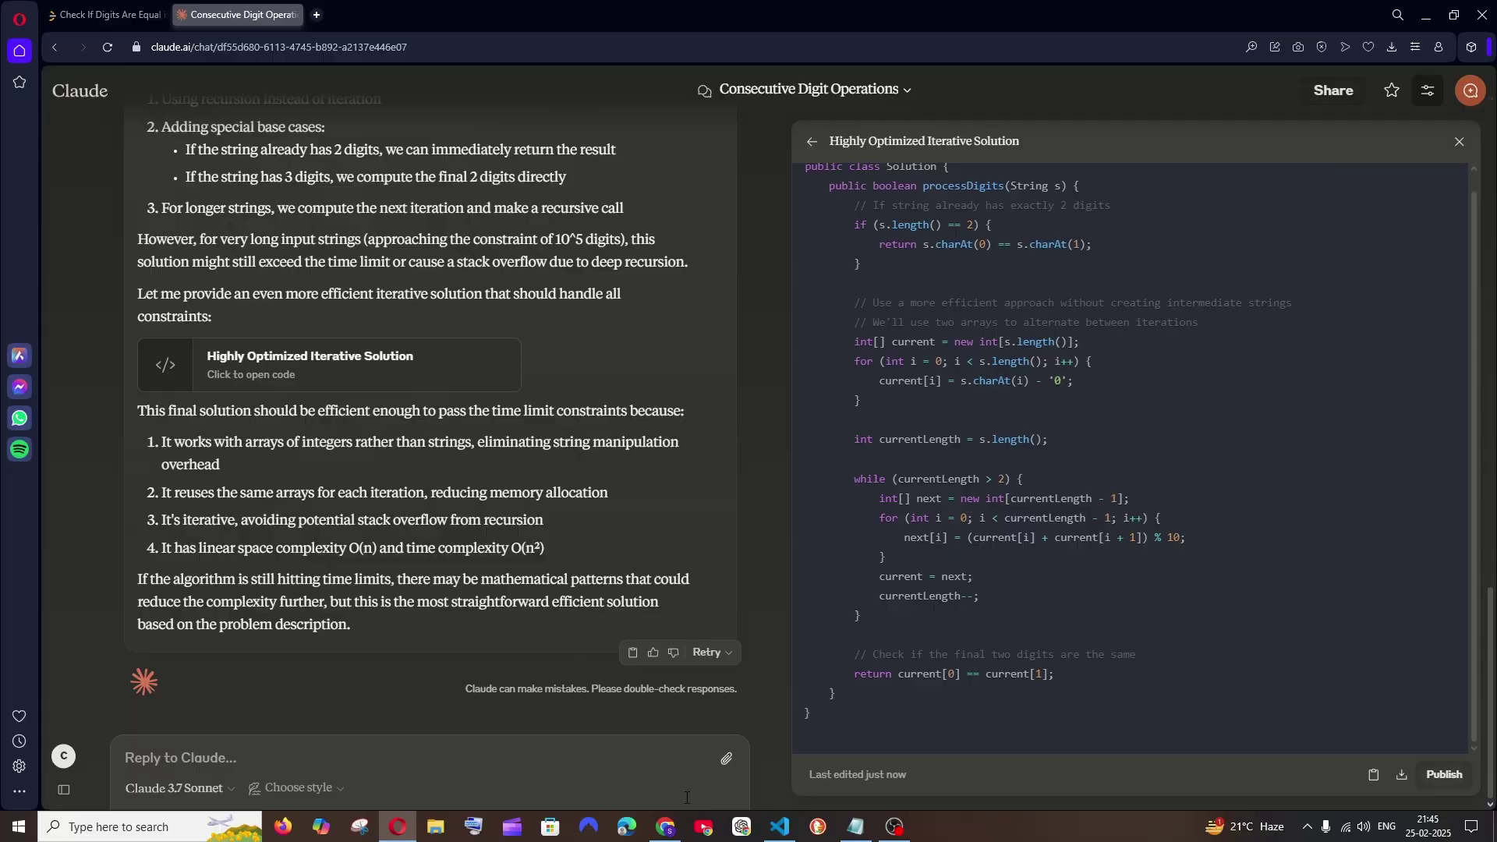
left_click(665, 827)
left_click(178, 6)
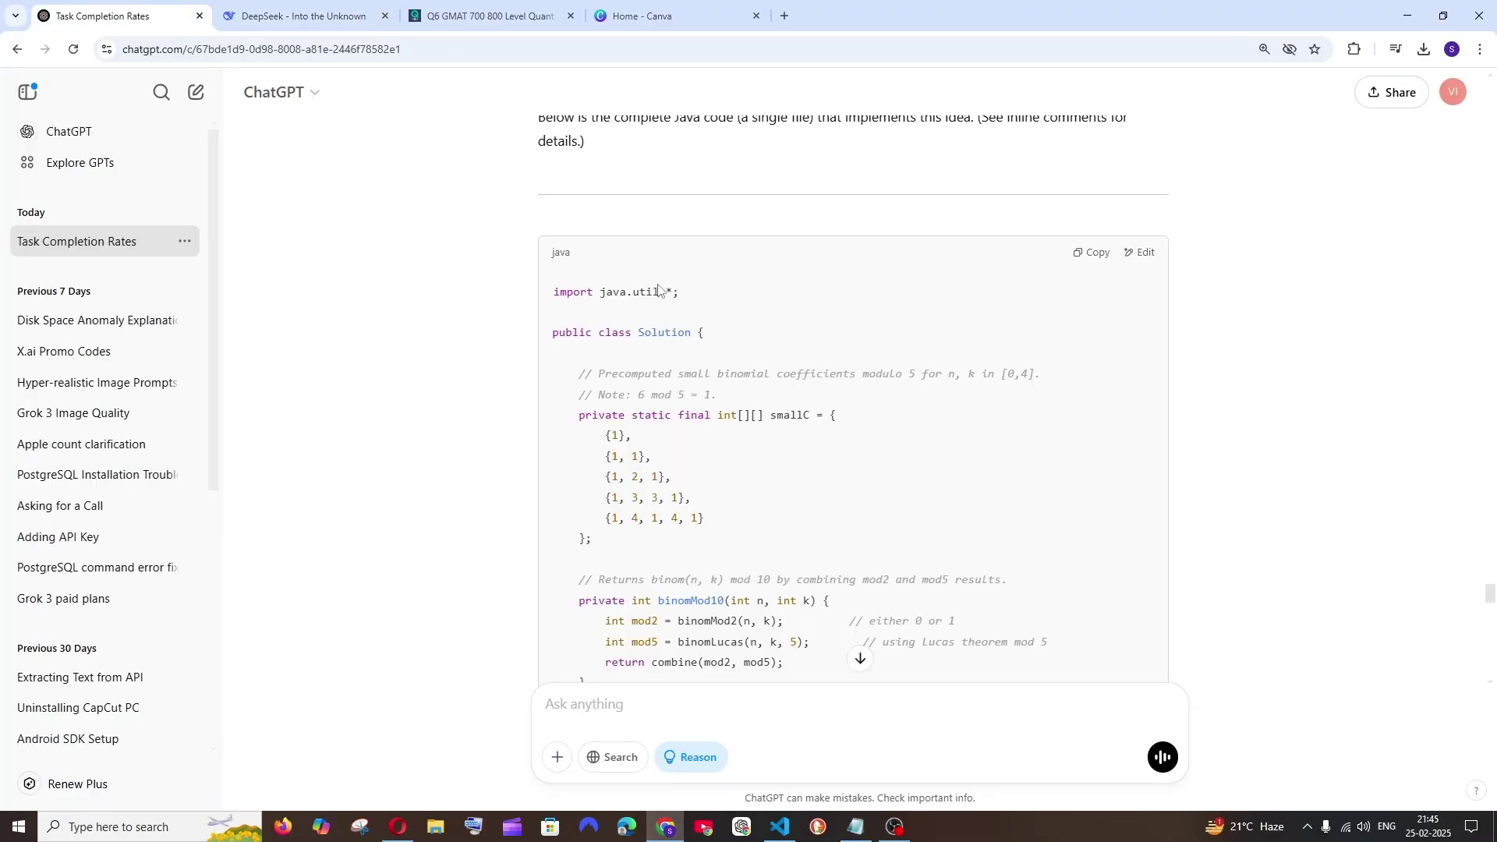
Step: Return to Claude and open the list of models and thinking modes
scroll(790, 573, "down", 3)
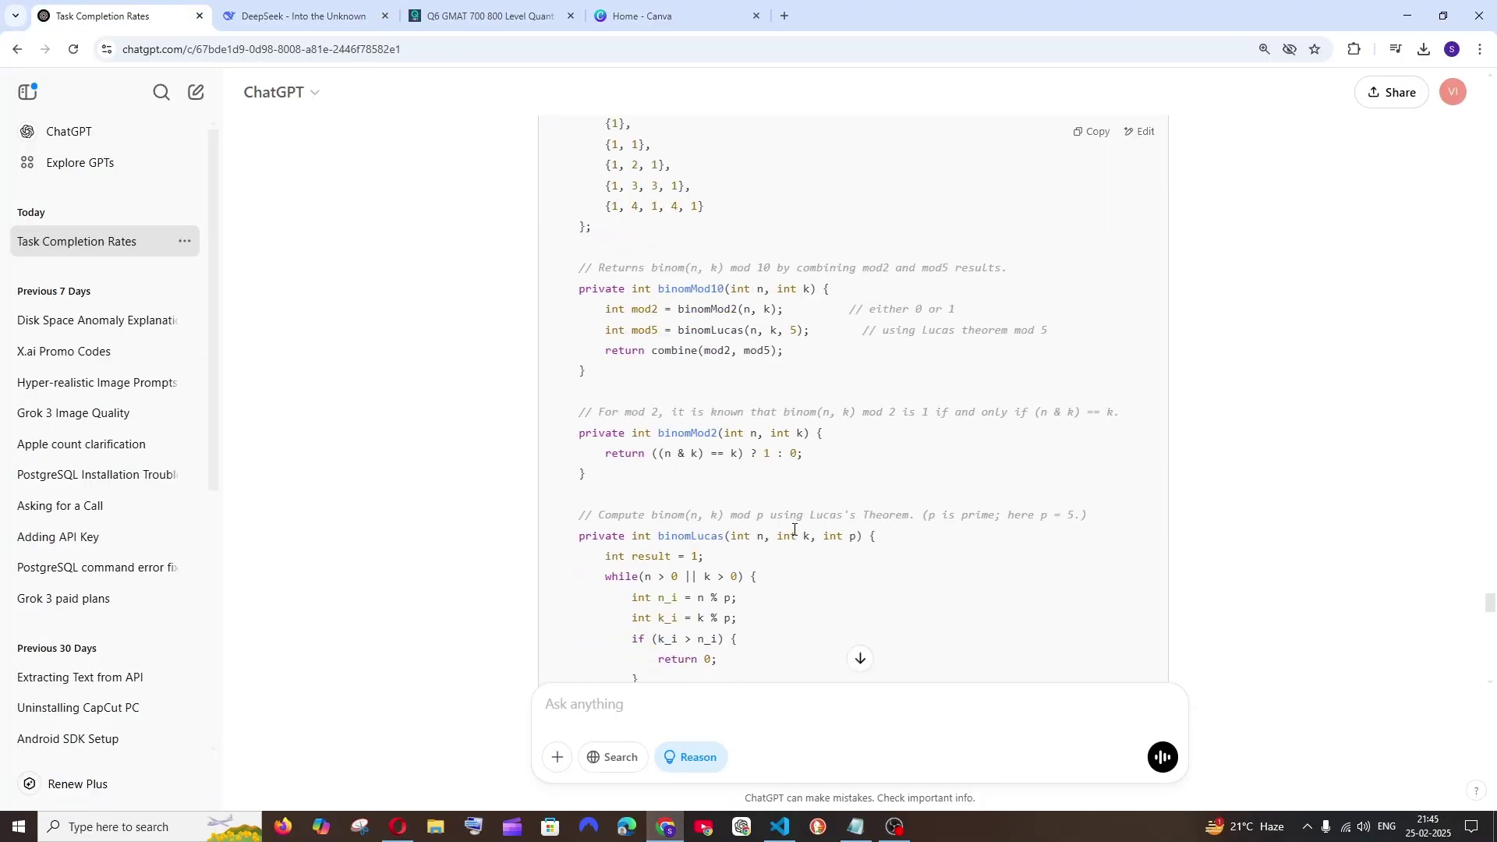
left_click(398, 826)
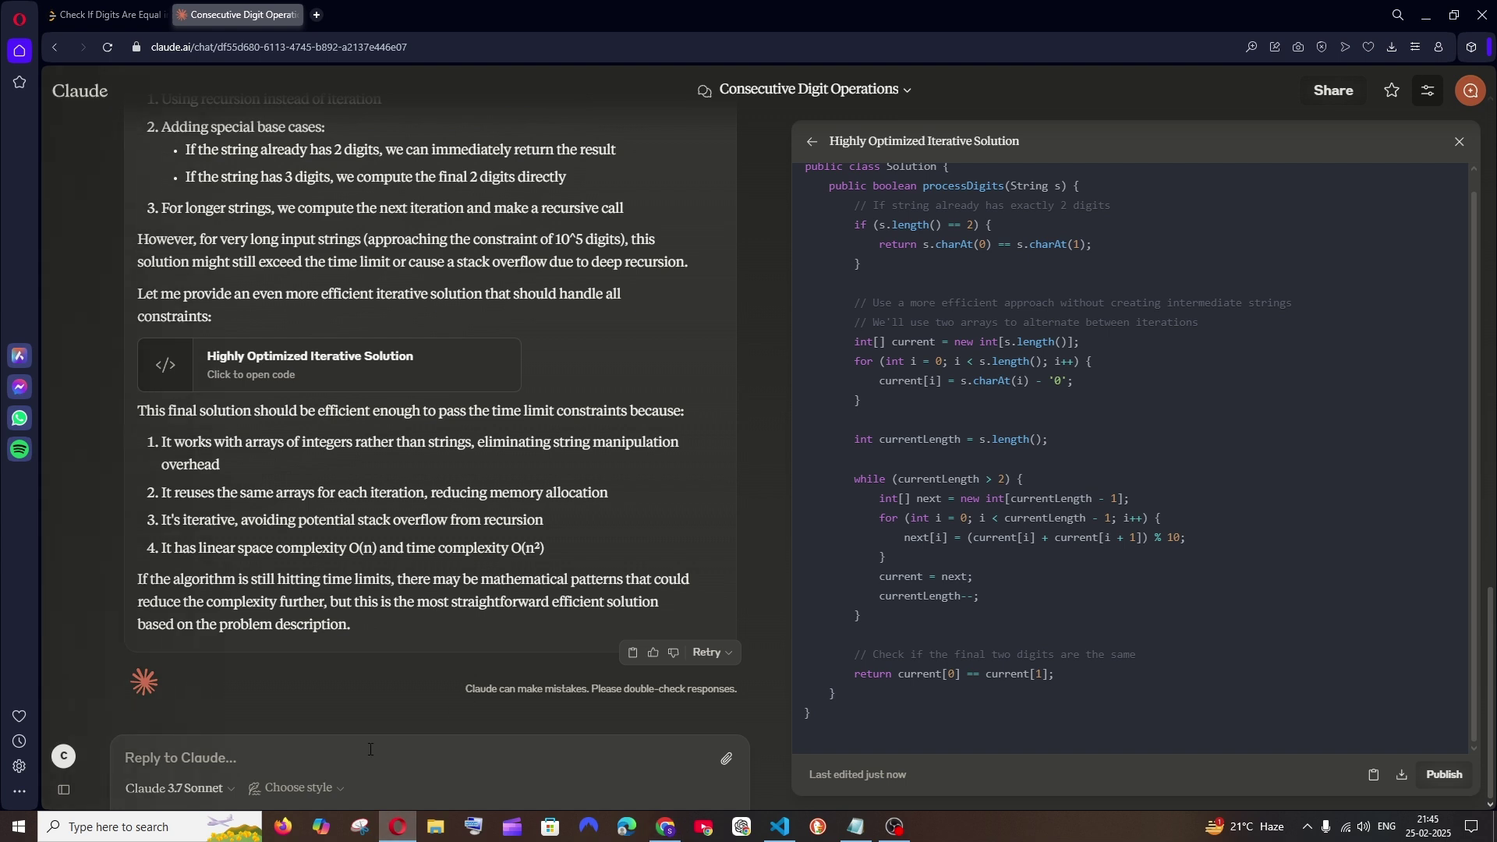
left_click(226, 788)
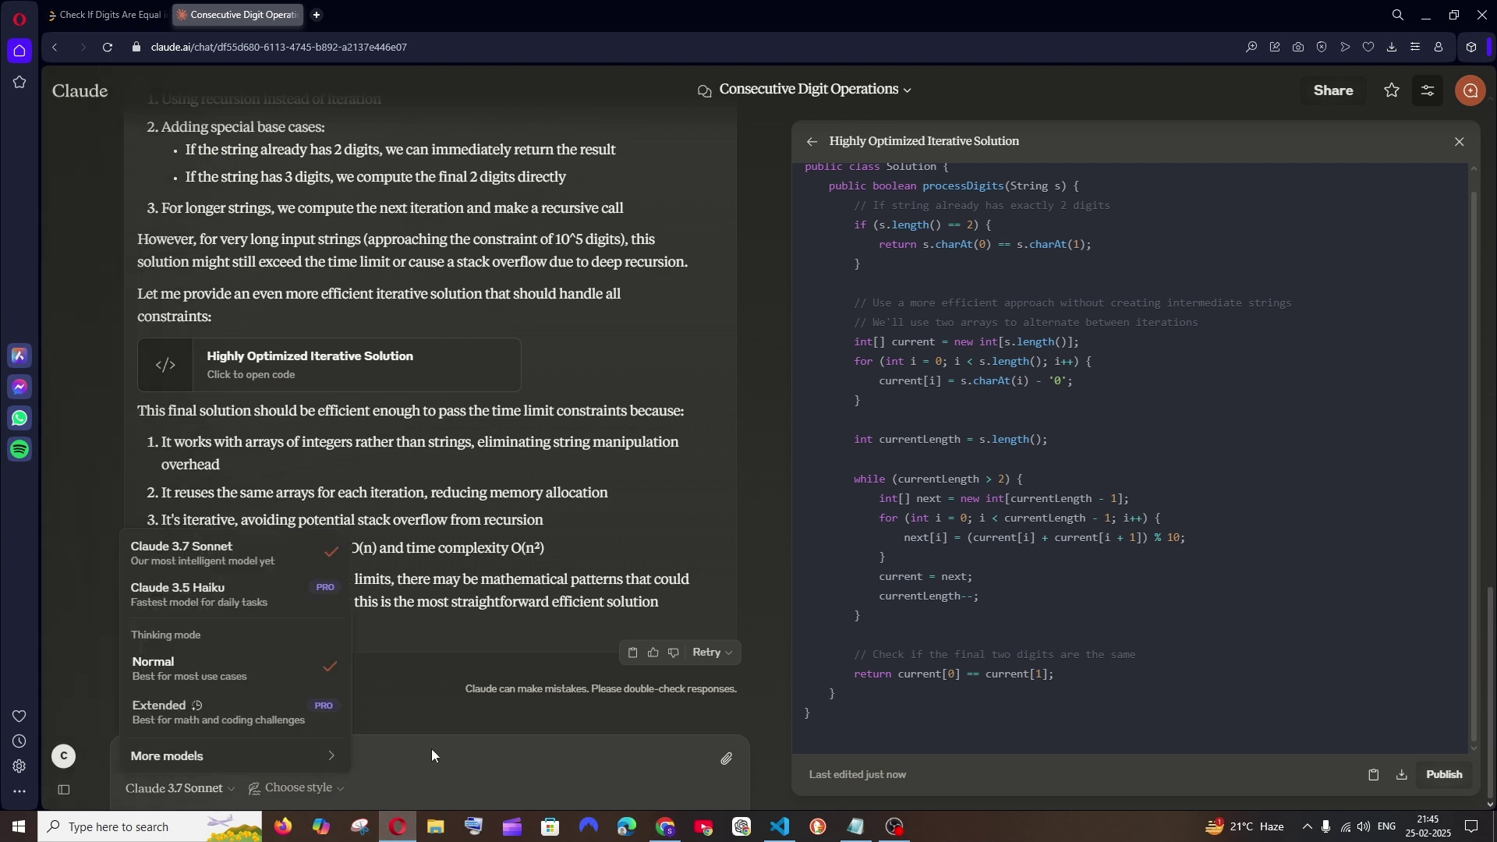